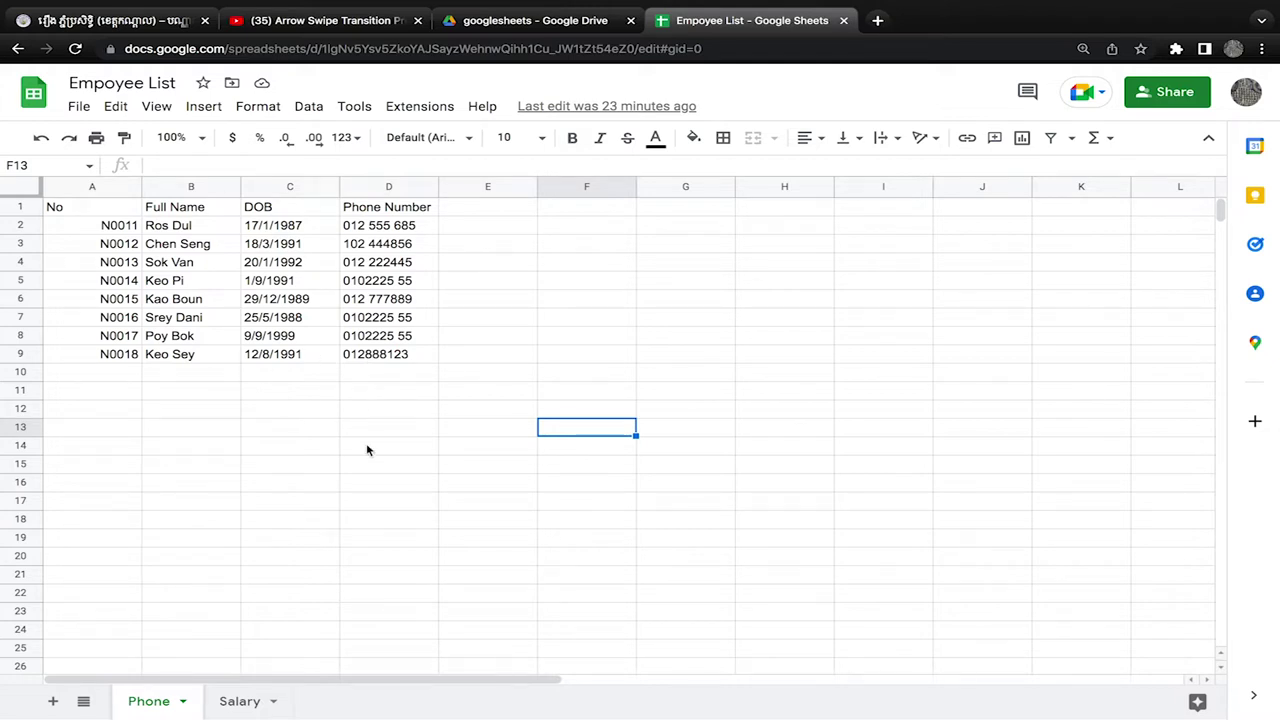
Create a new blank Google Sheets spreadsheet inside the googlesheets folder in Drive.
click(517, 22)
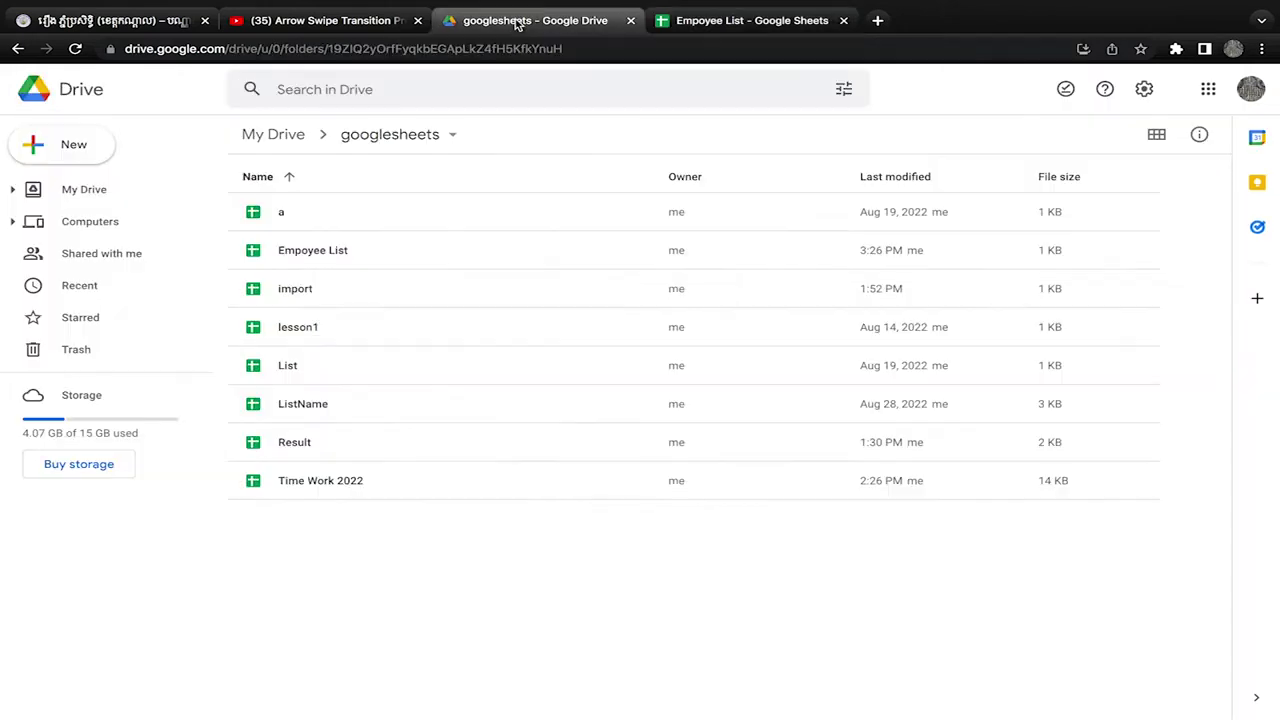
click(68, 148)
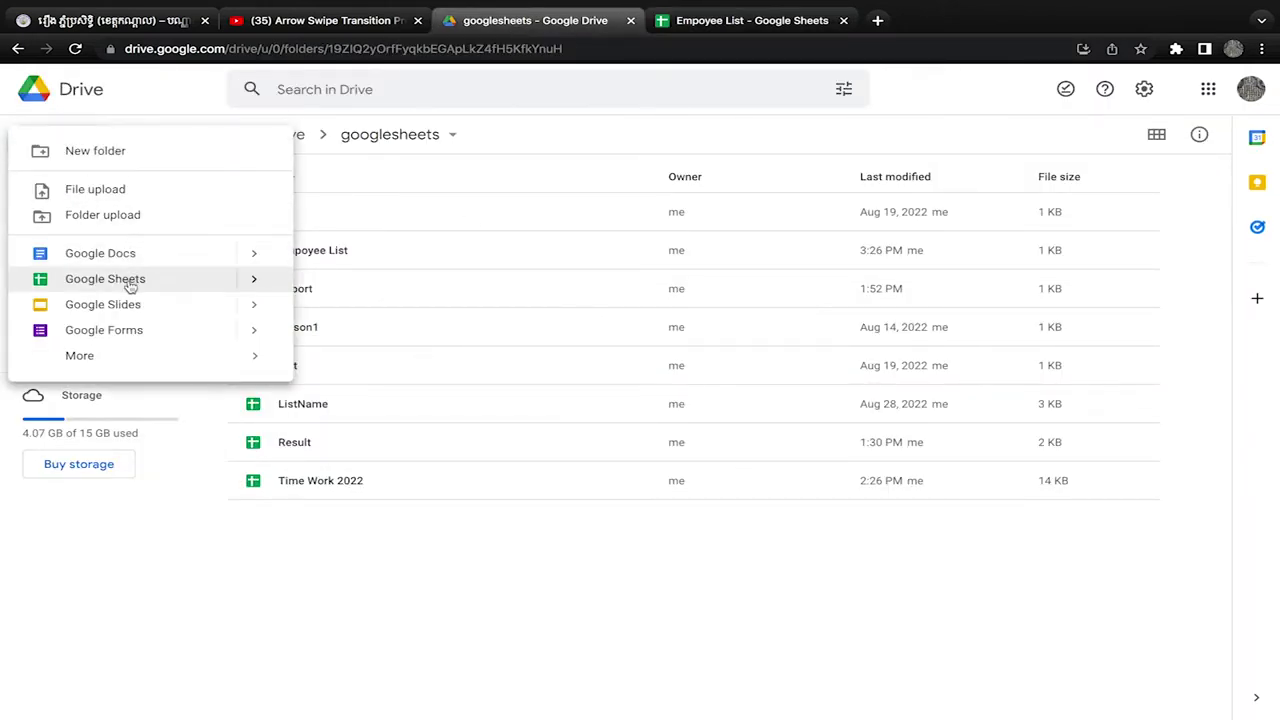
click(130, 285)
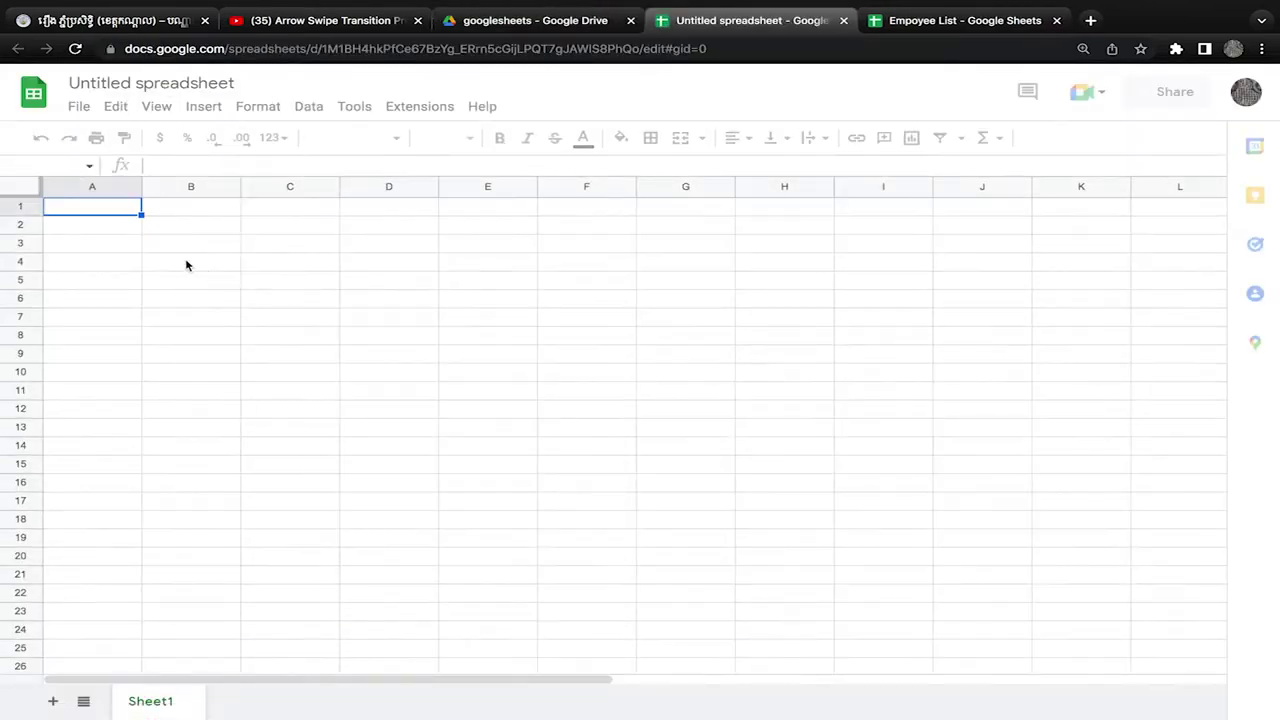
click(128, 85)
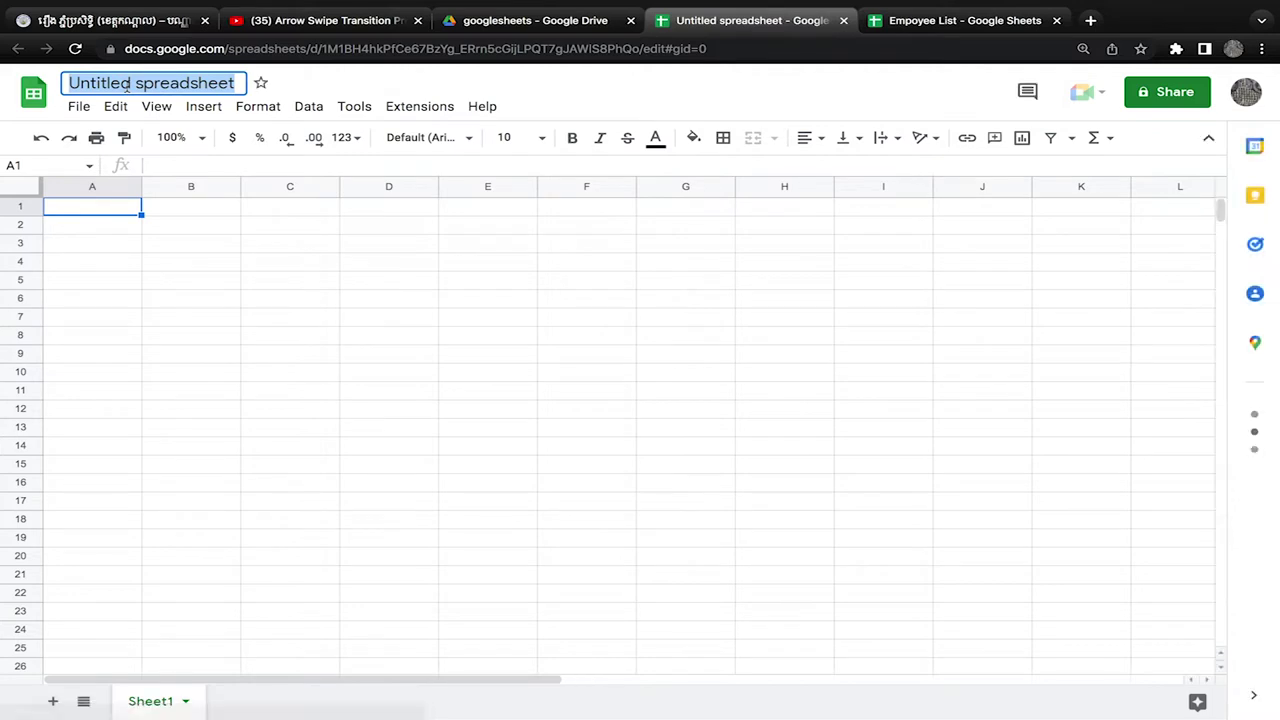
Rename the spreadsheet to ImportData, glance at Empoyee List, and start typing =IMO in A1.
text(Im)
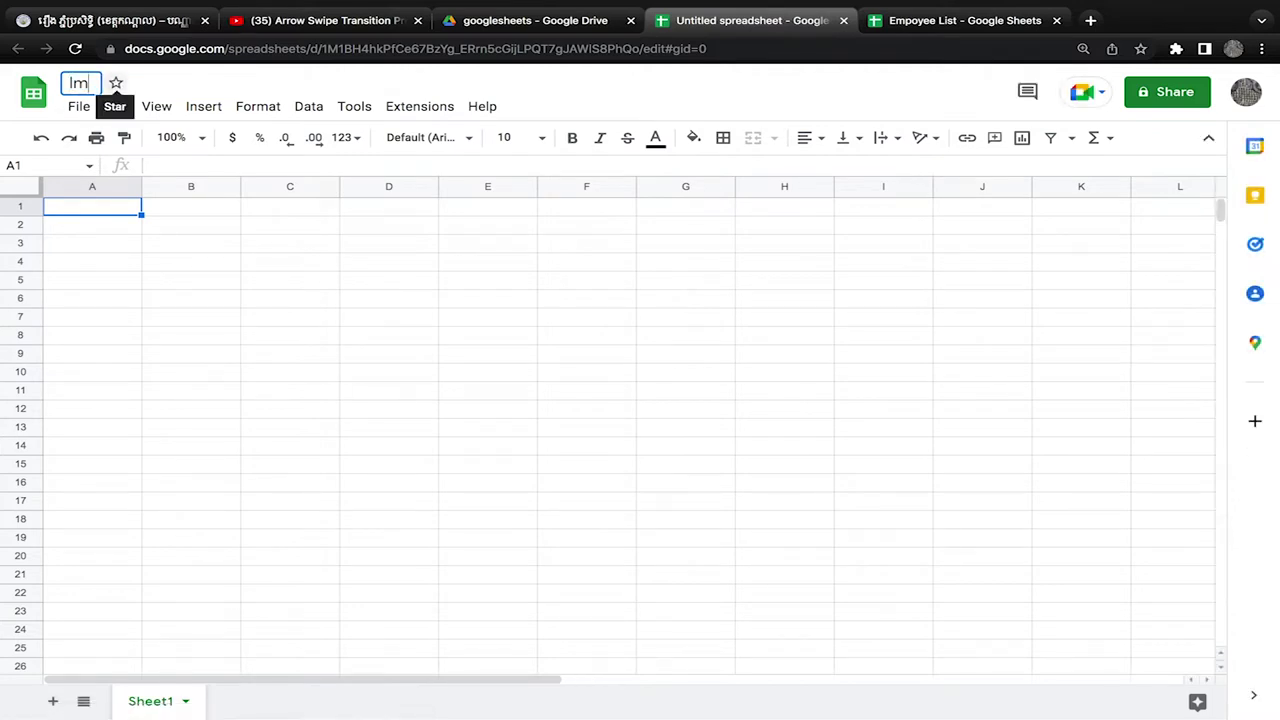
text(portData)
key(Return)
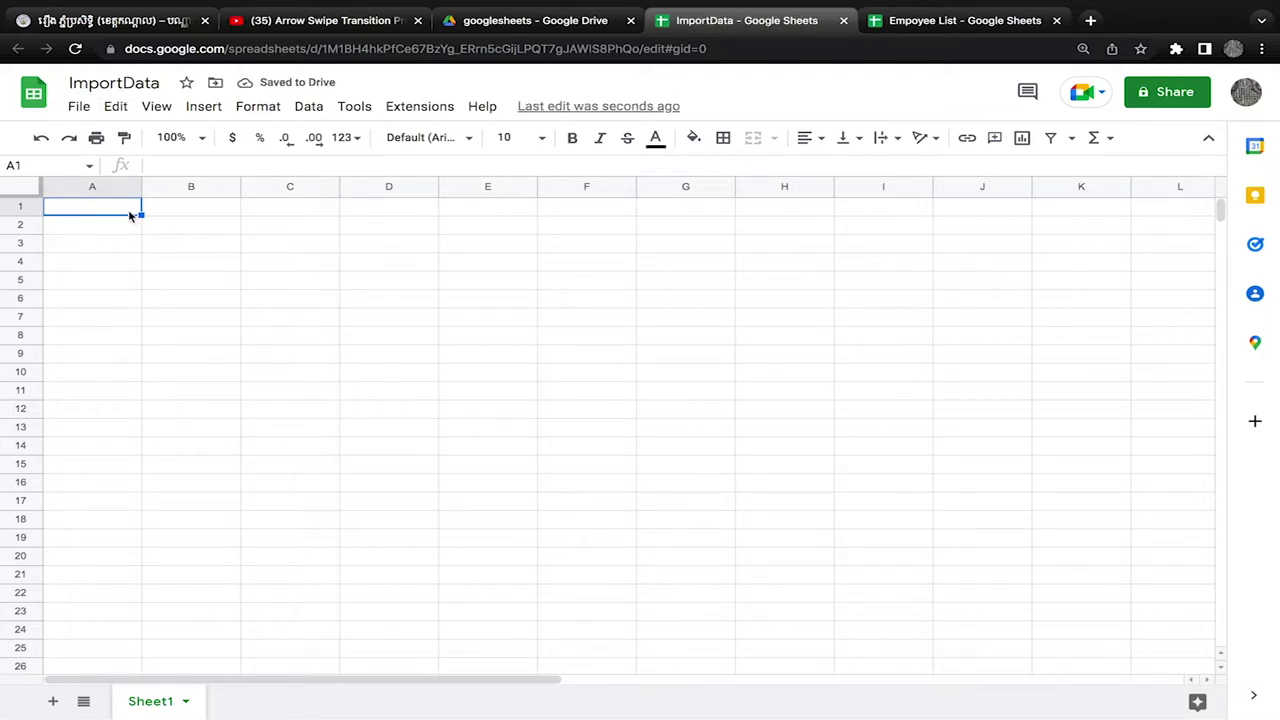
click(935, 22)
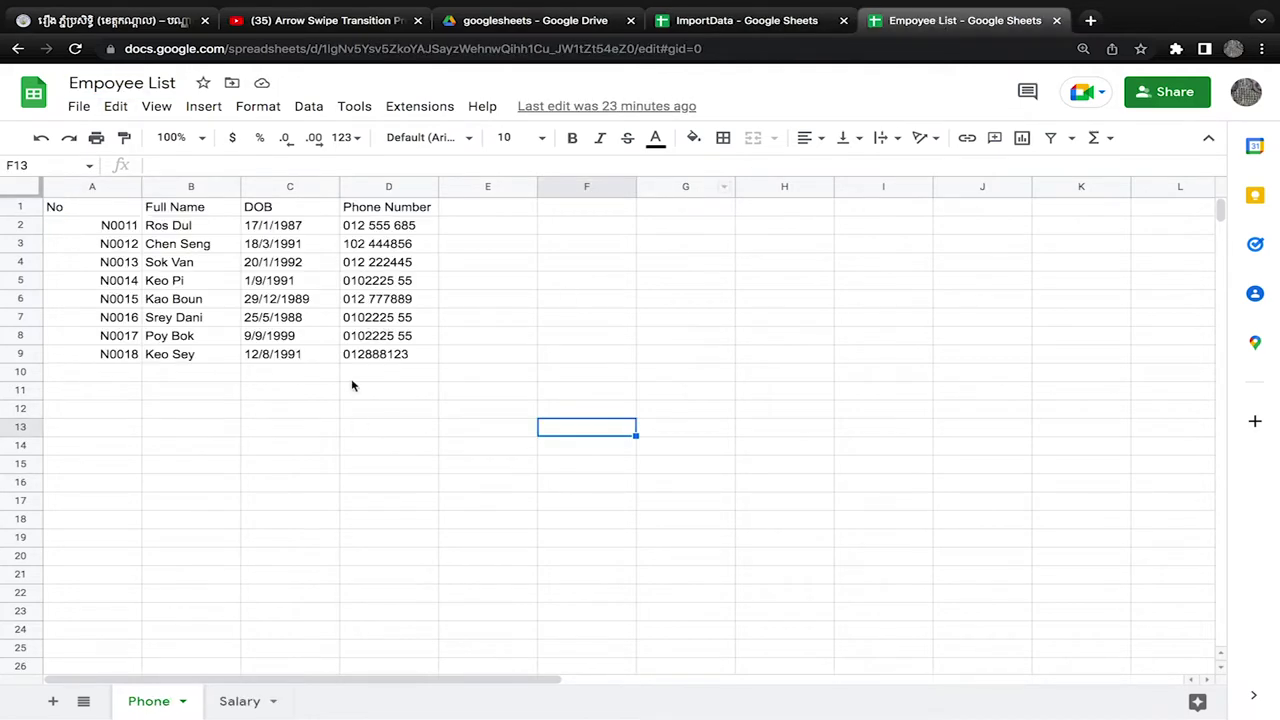
click(714, 22)
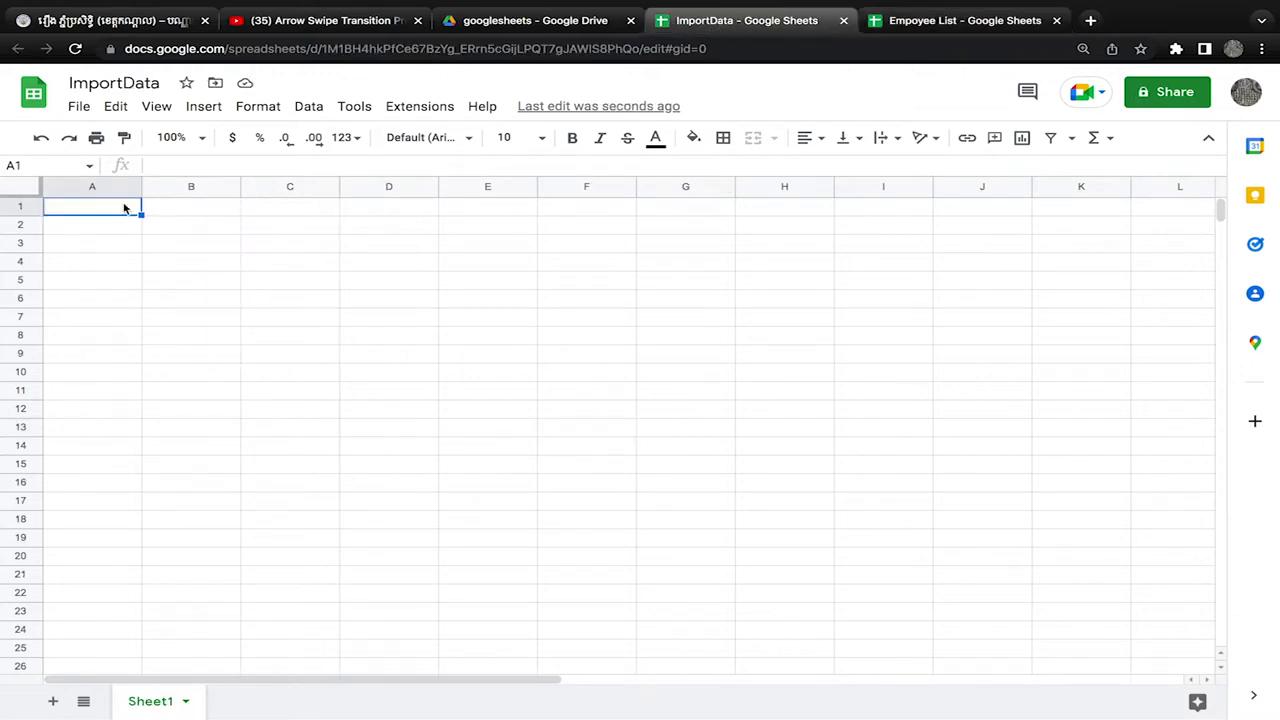
text(=)
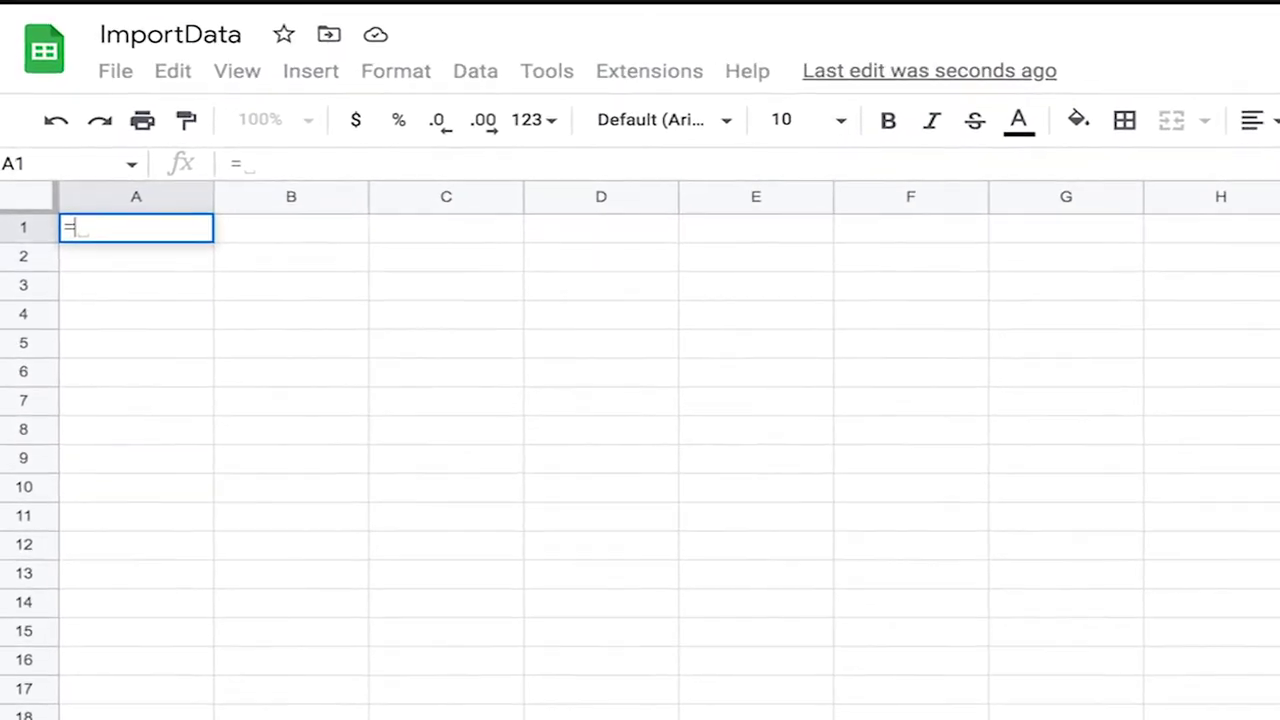
text(IMO)
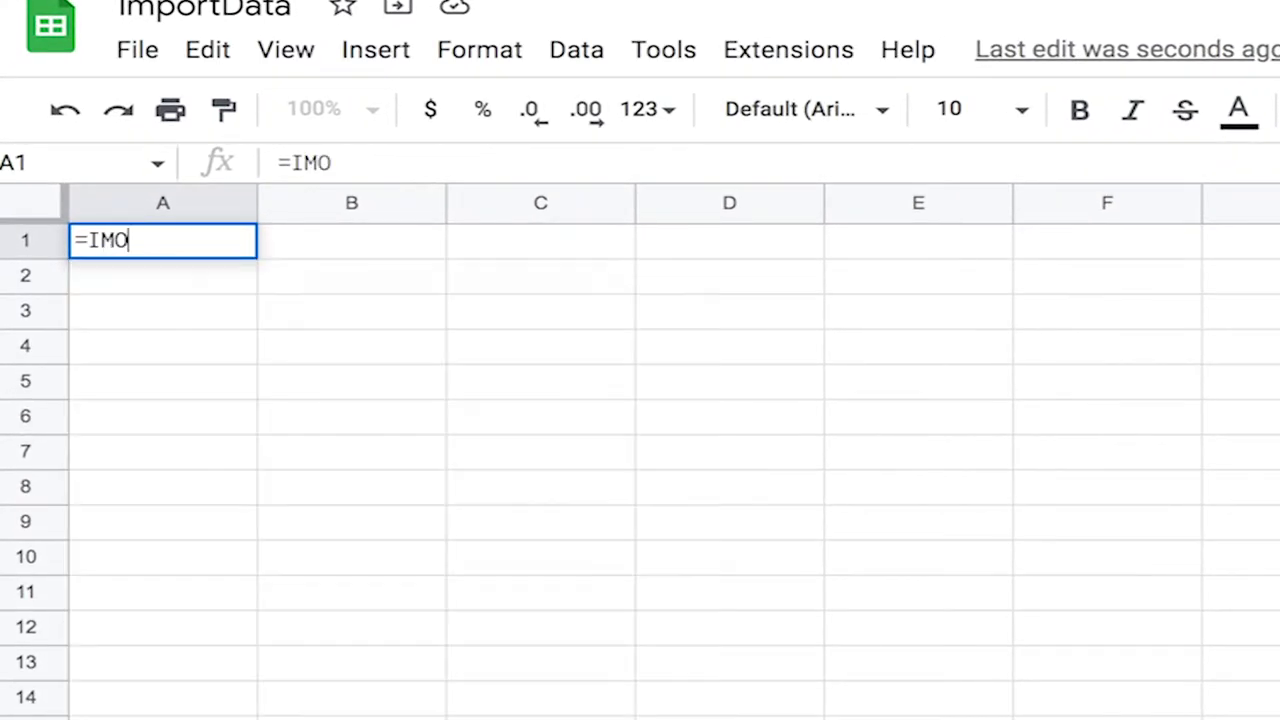
Correct the function name so A1 reads =IMPORTRANGE(" awaiting the source address.
key(BackSpace)
text(PO)
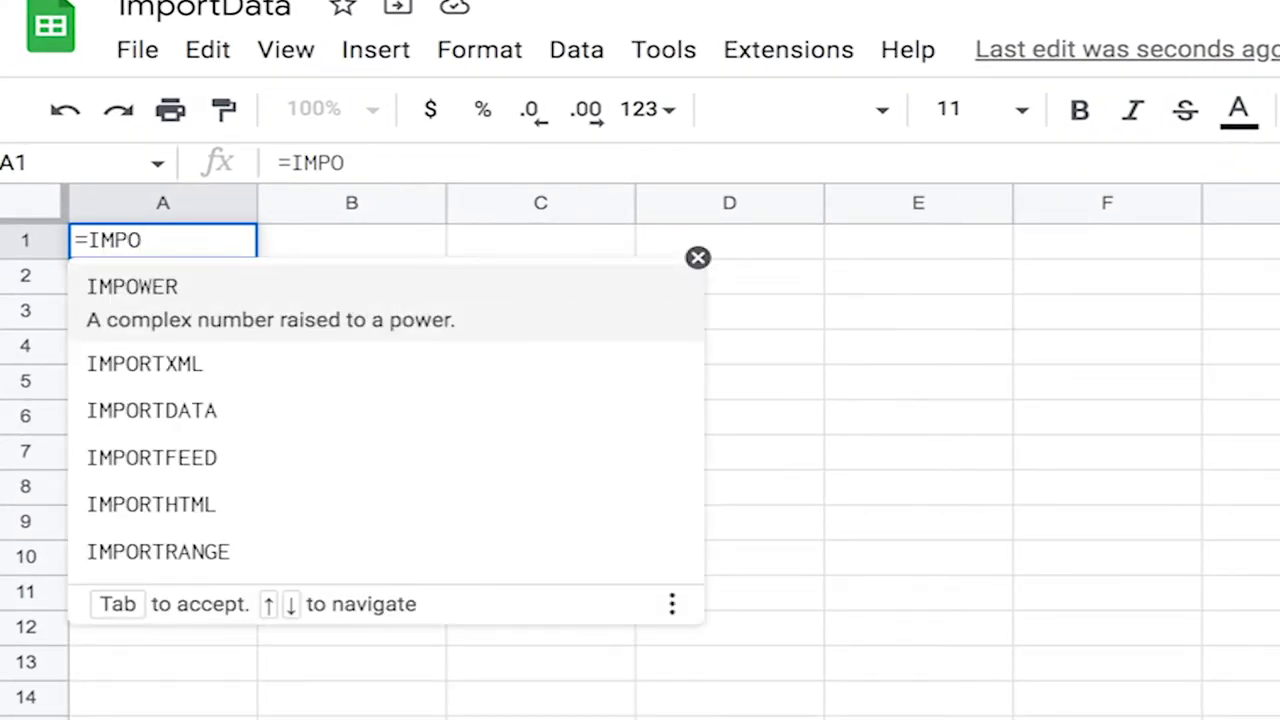
text(RT)
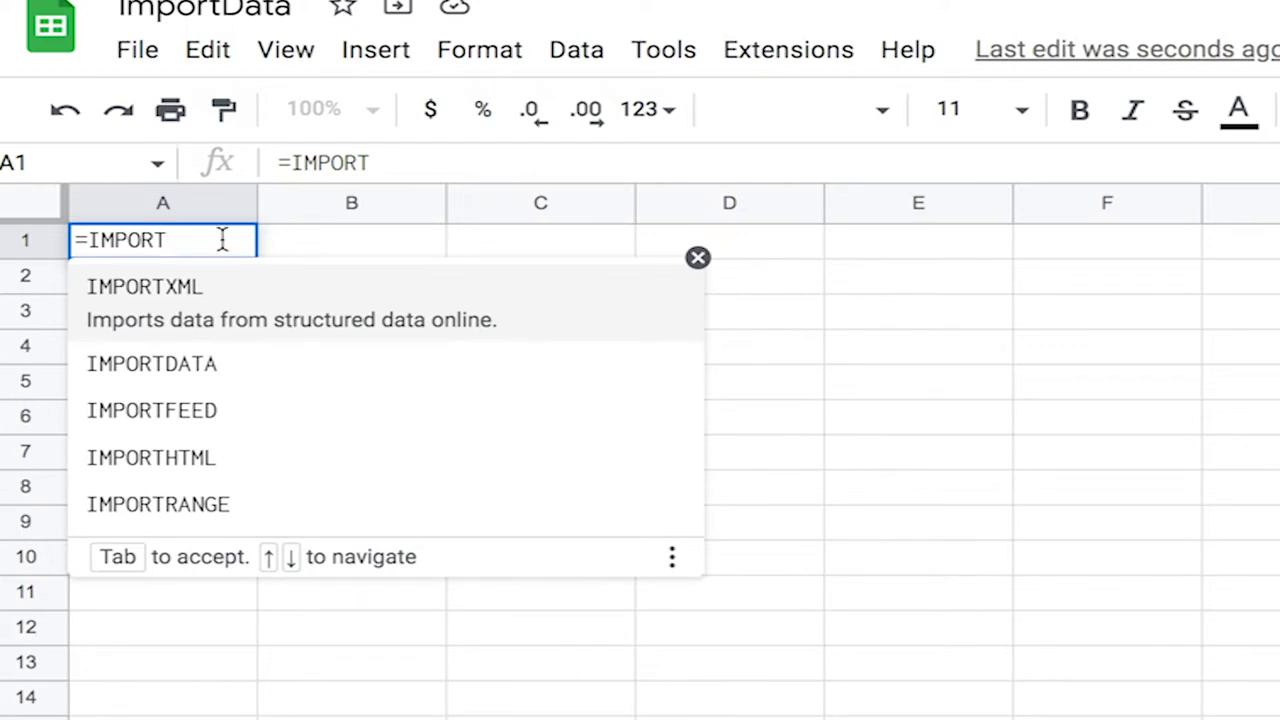
text(R)
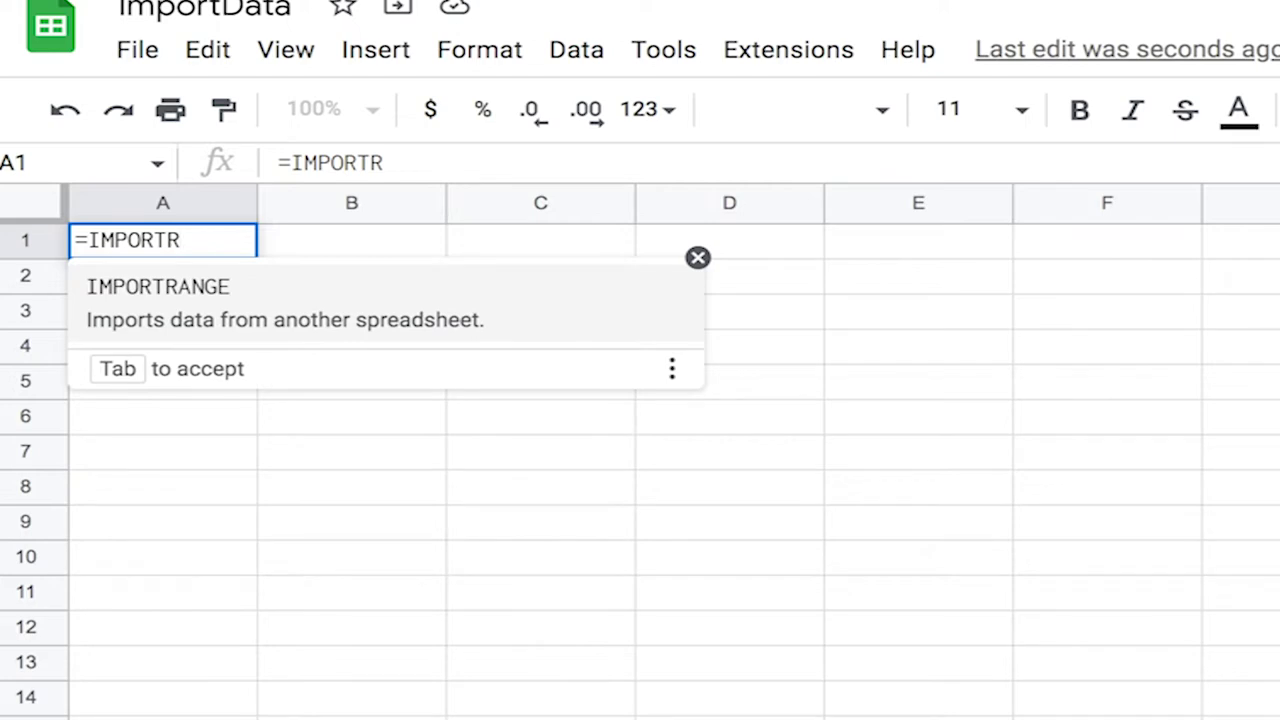
key(Tab)
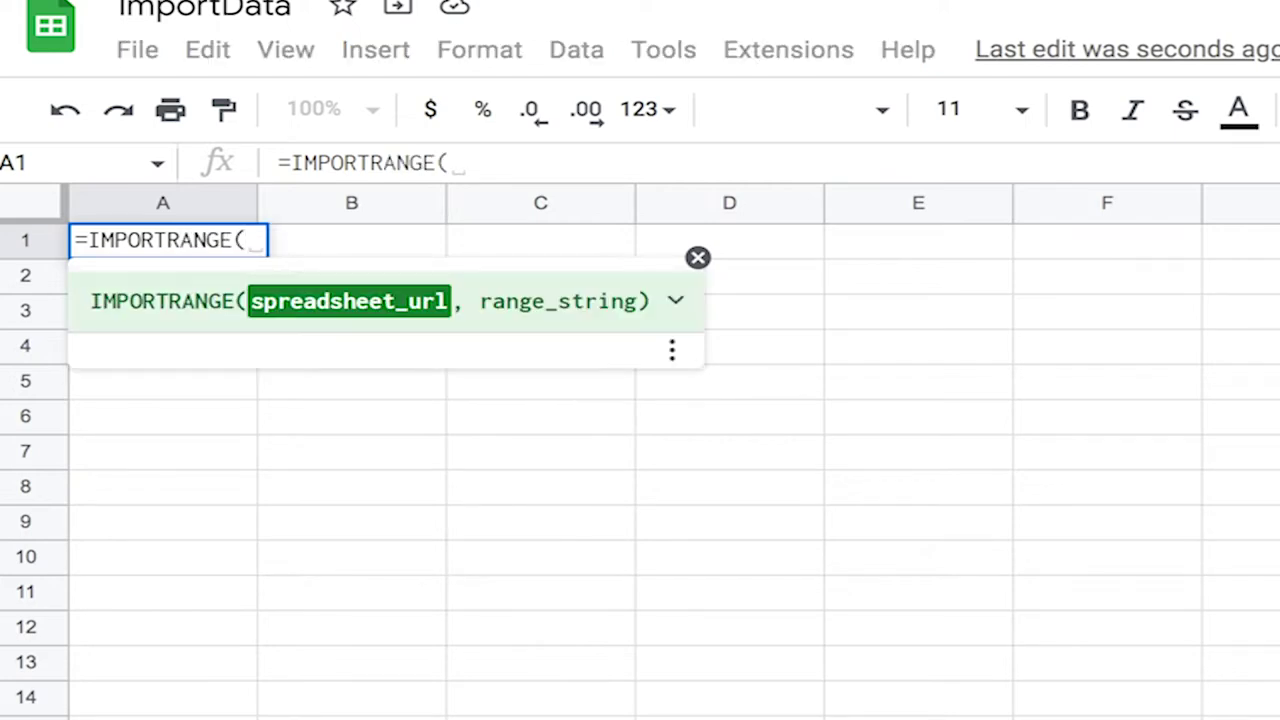
text(")
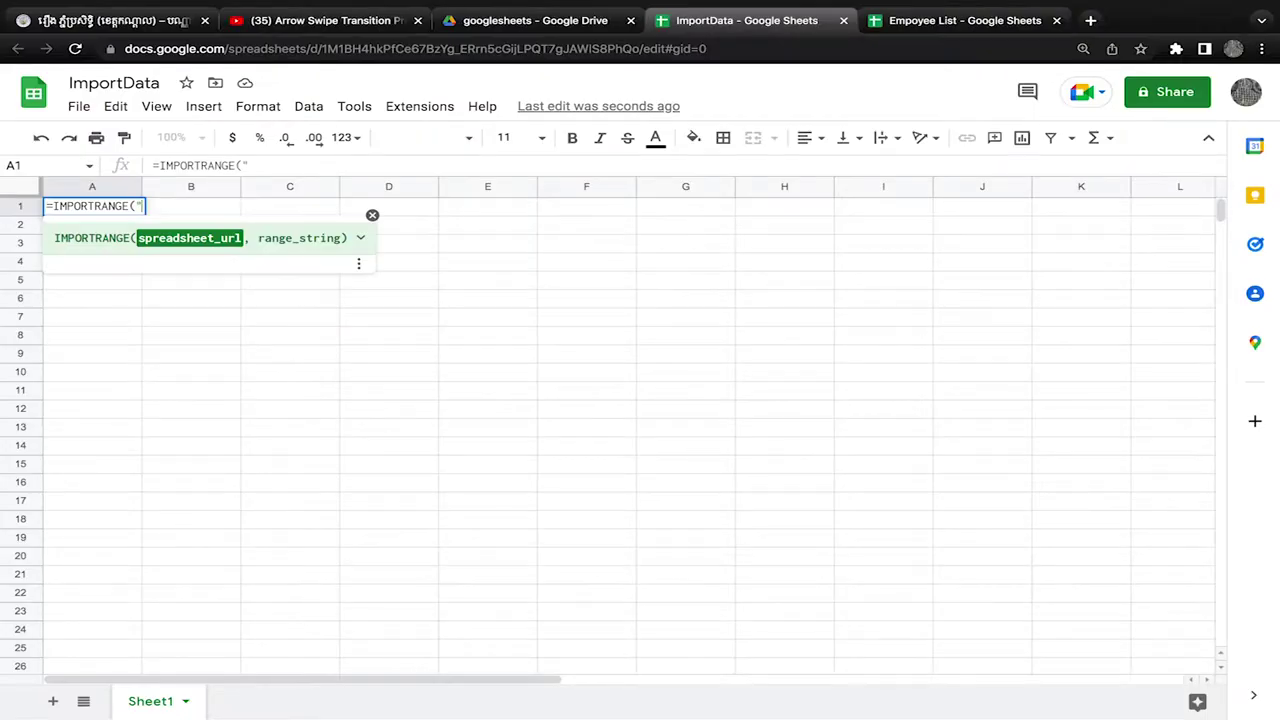
click(948, 22)
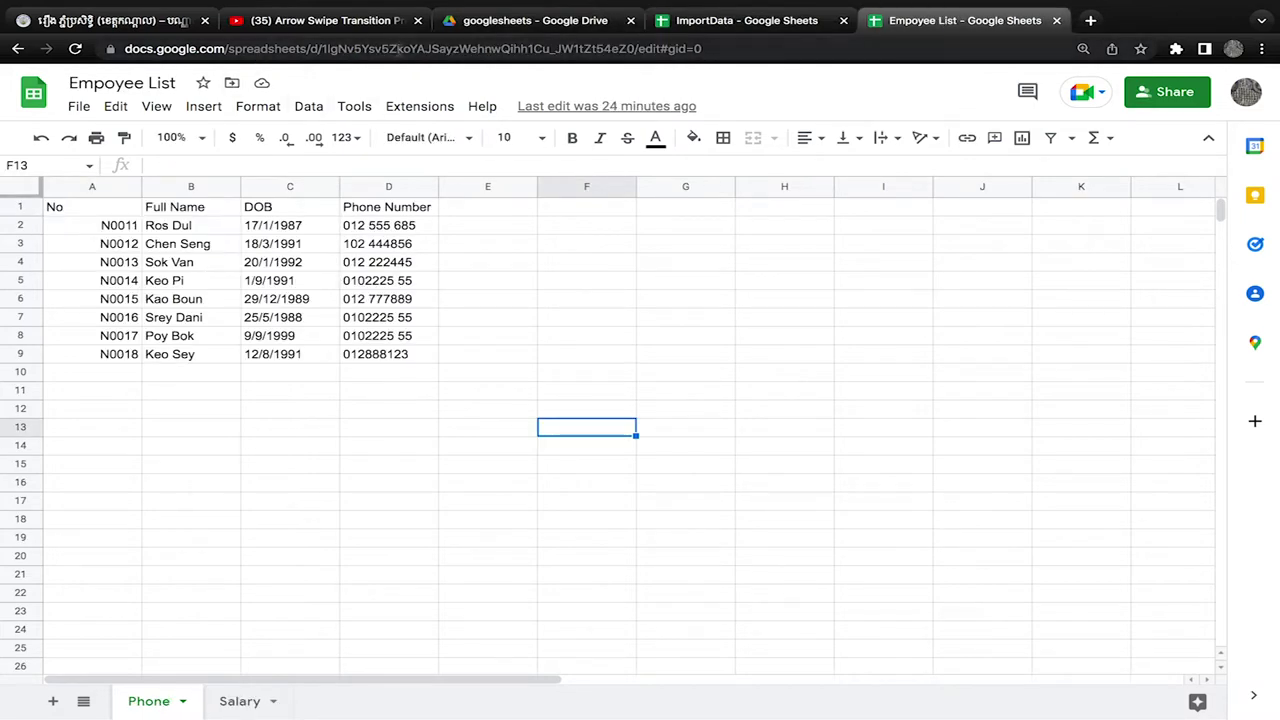
Copy the Empoyee List spreadsheet's URL and paste it as IMPORTRANGE's quoted first argument.
click(384, 48)
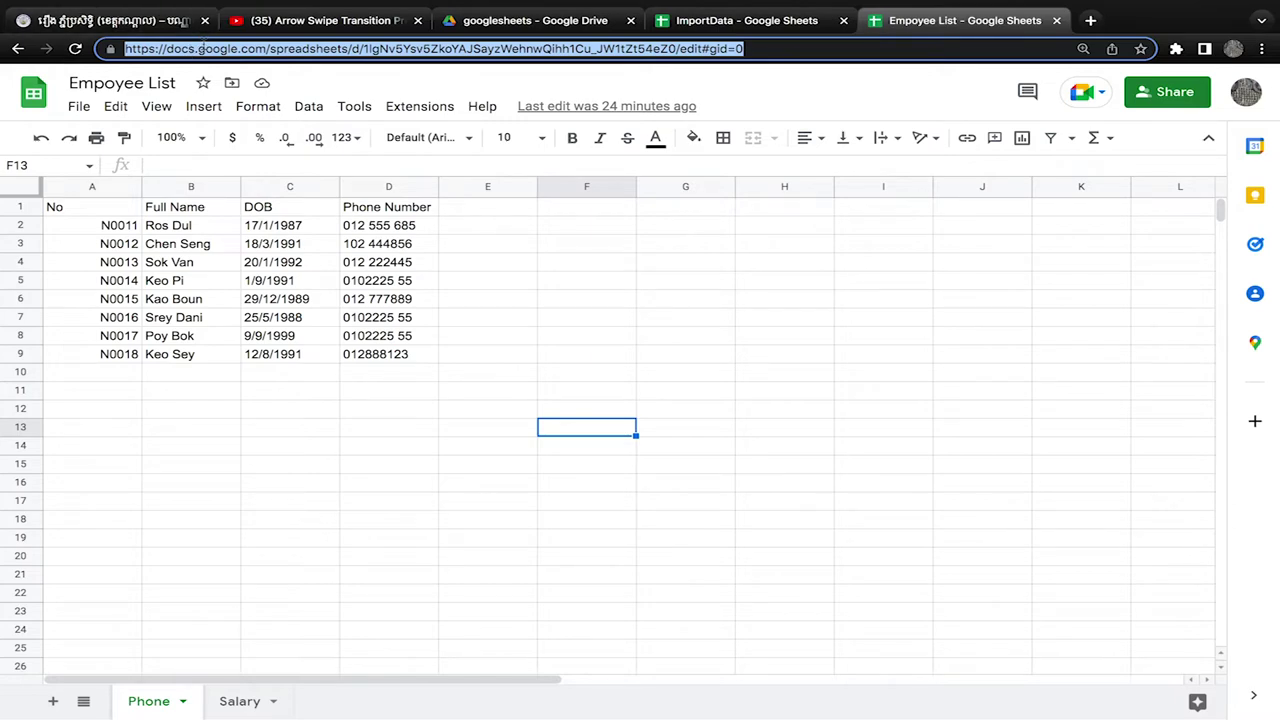
right_click(203, 49)
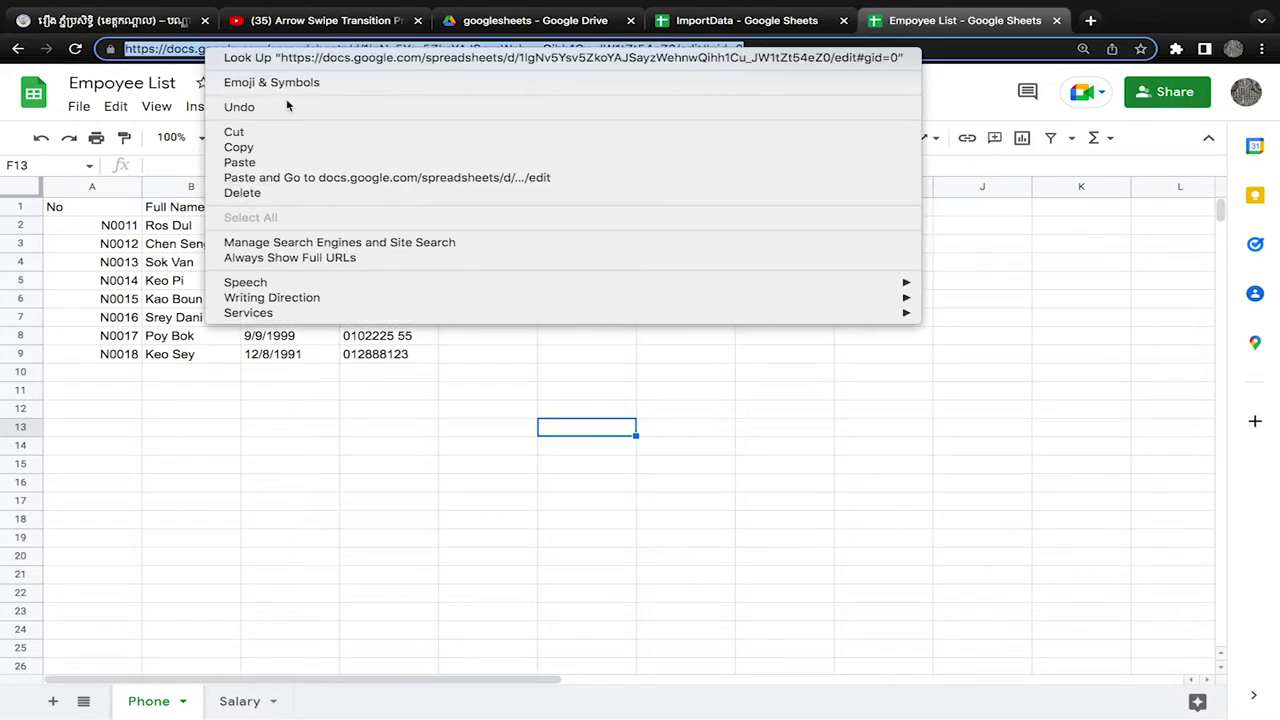
click(267, 150)
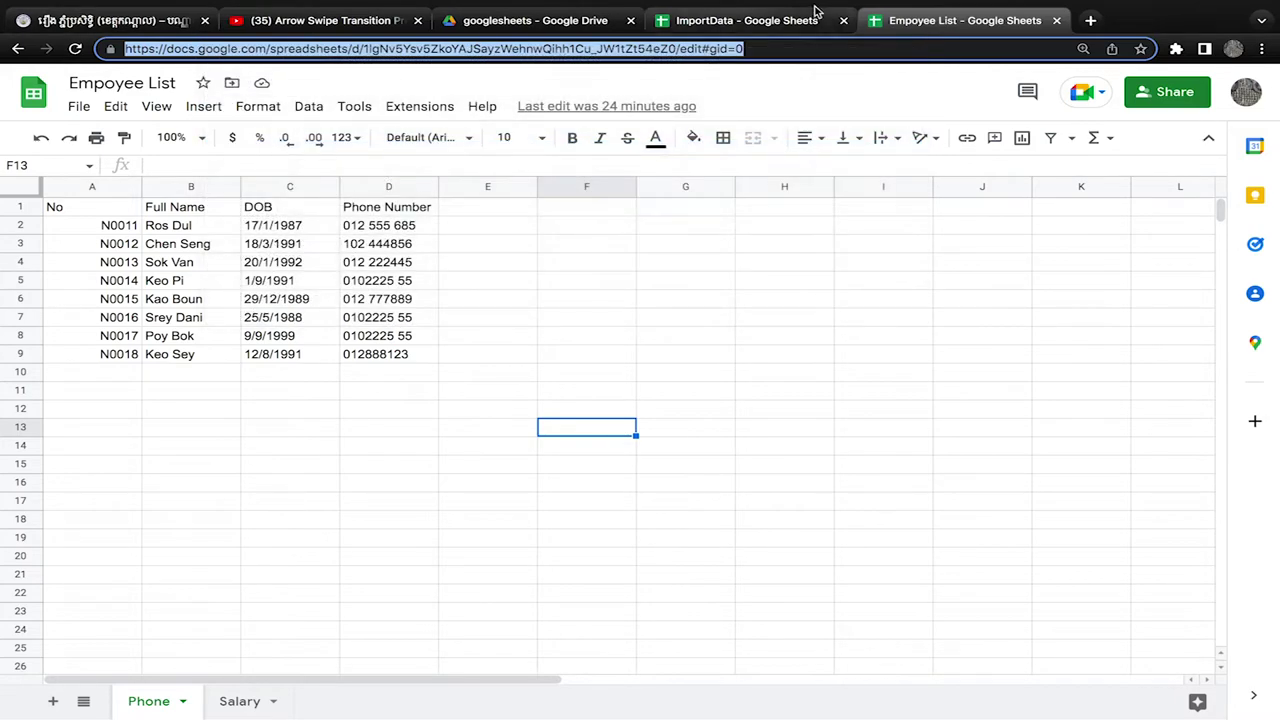
click(740, 20)
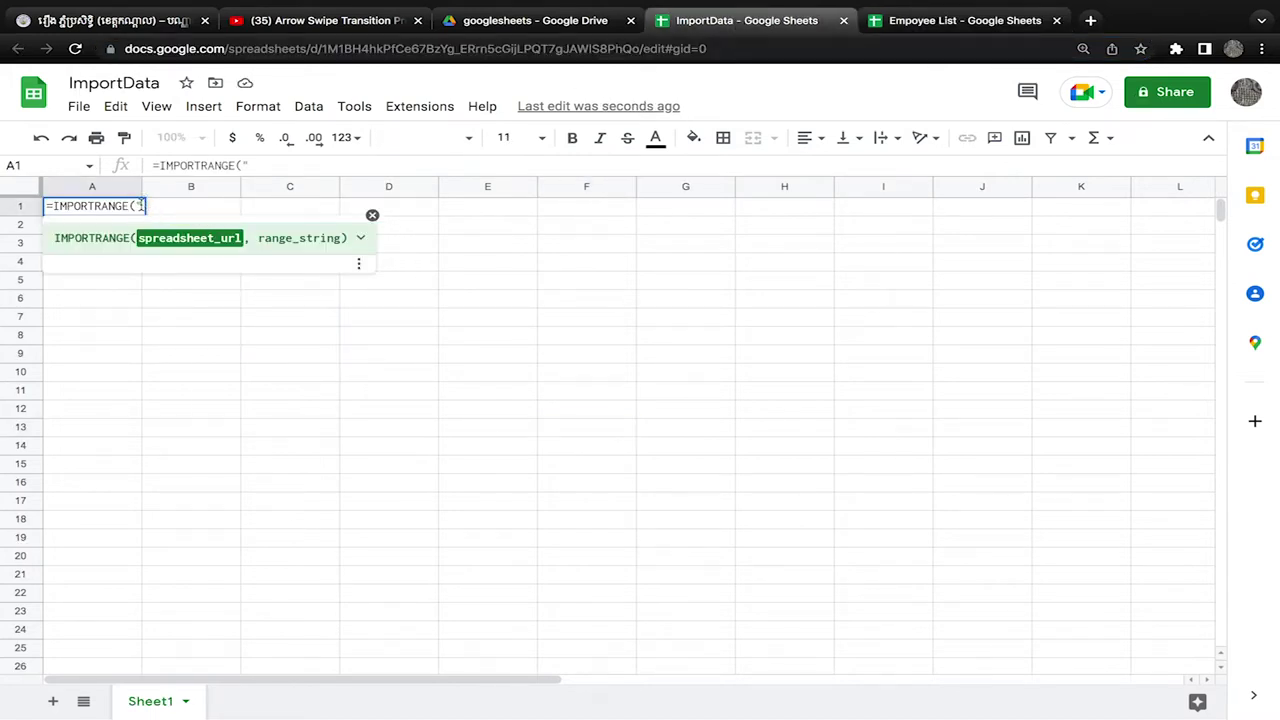
right_click(141, 205)
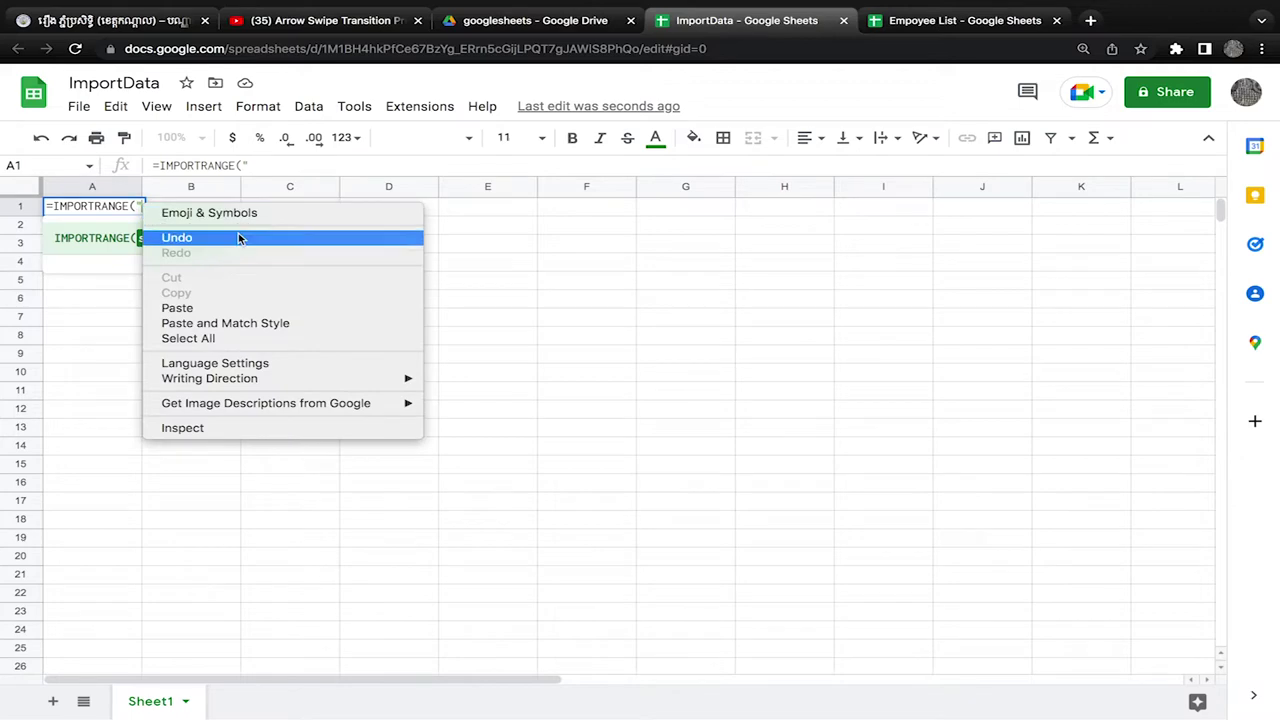
click(224, 310)
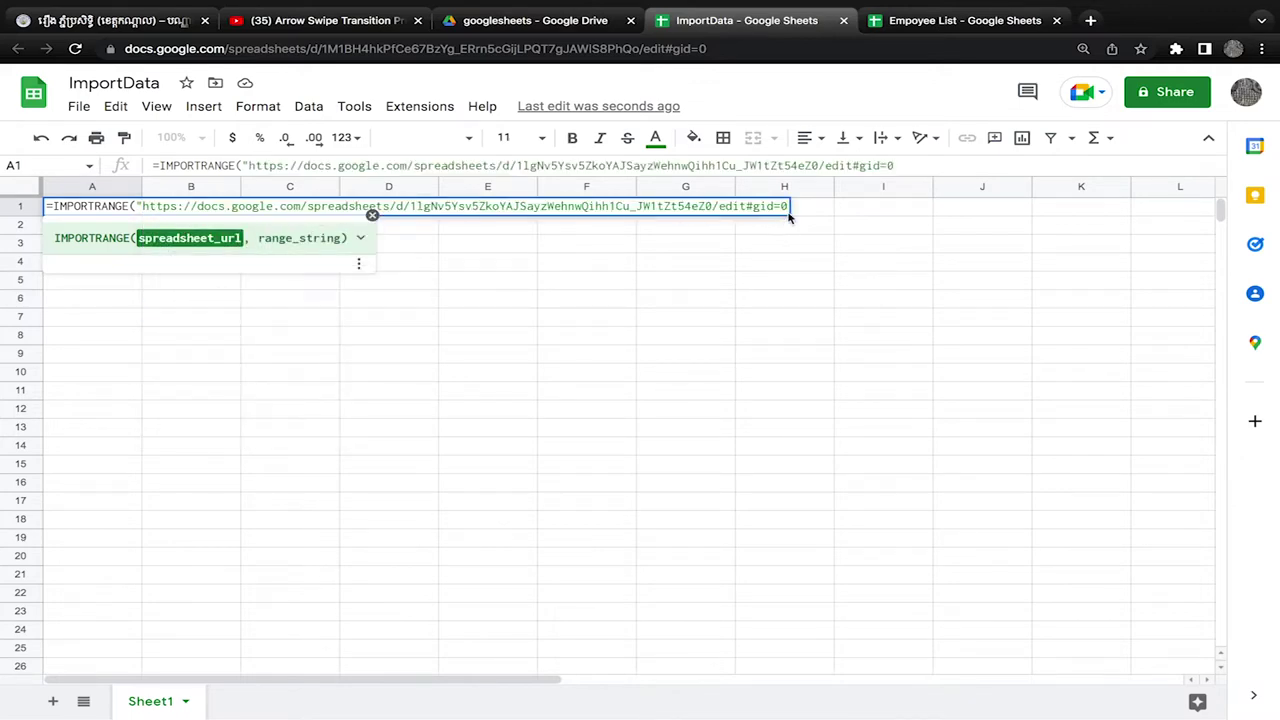
text(")
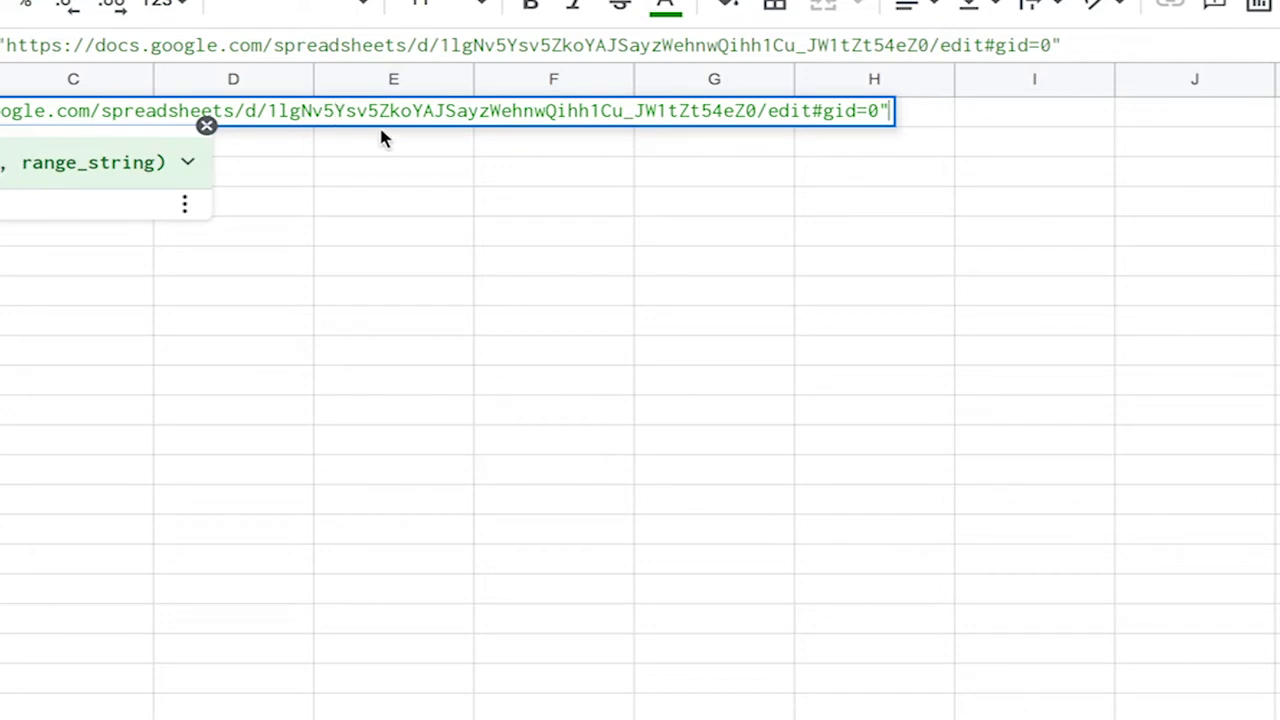
Add a comma and begin the range argument with "Phone! after the URL.
text(,)
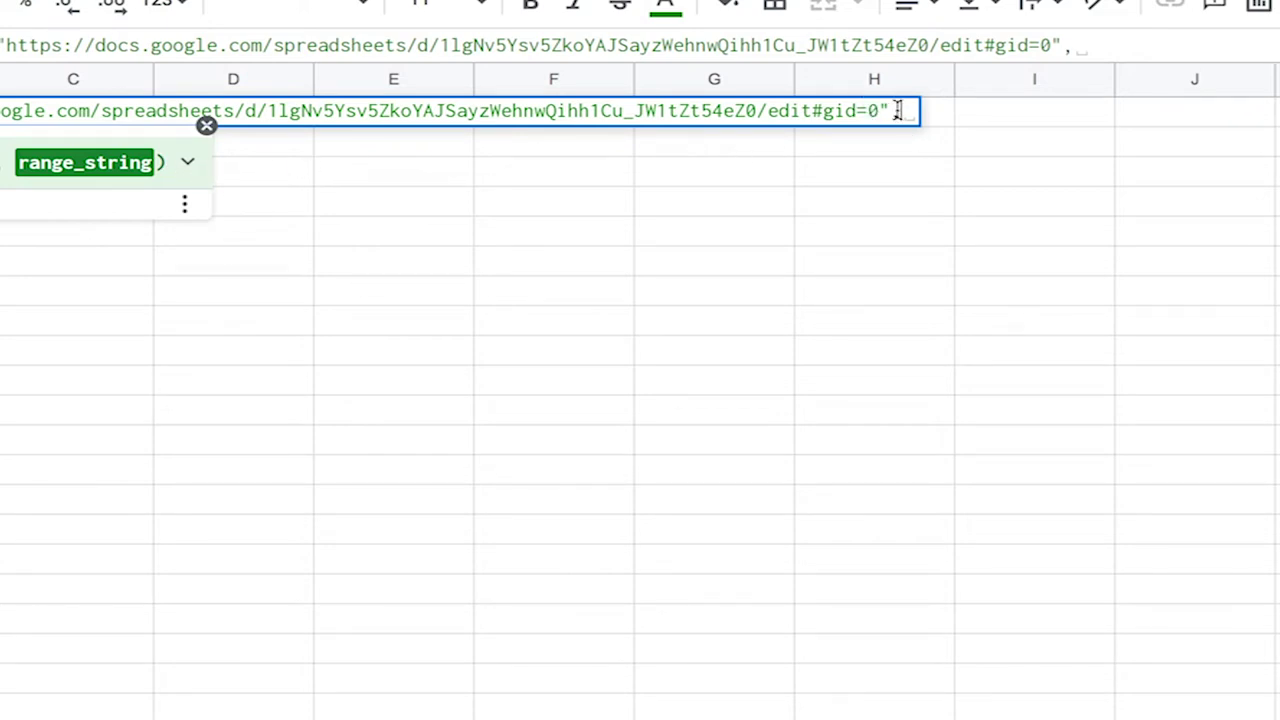
text(")
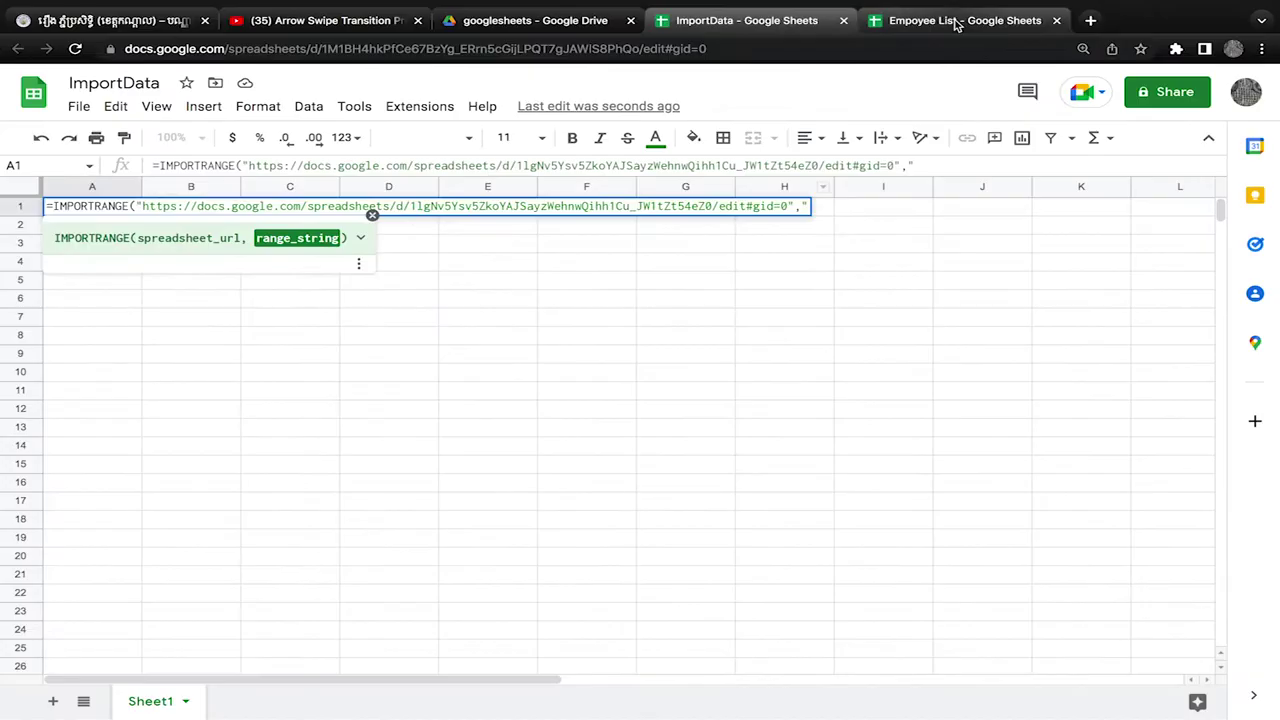
click(955, 25)
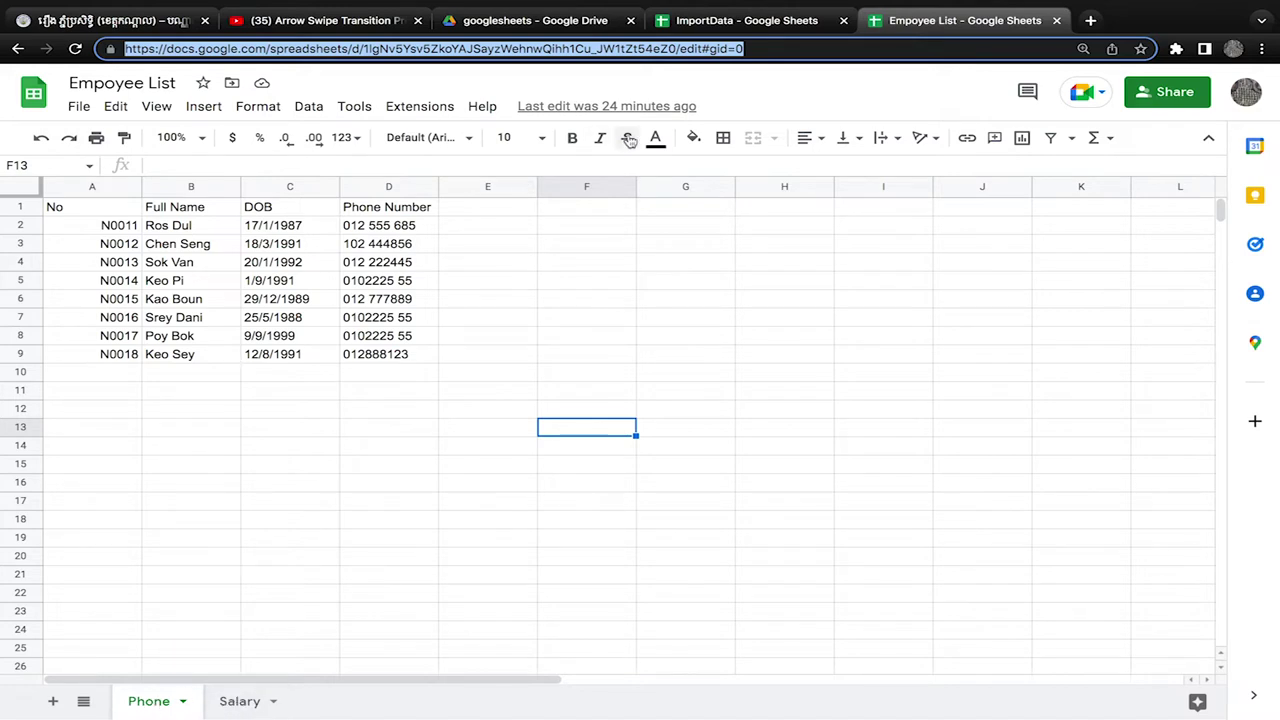
click(714, 33)
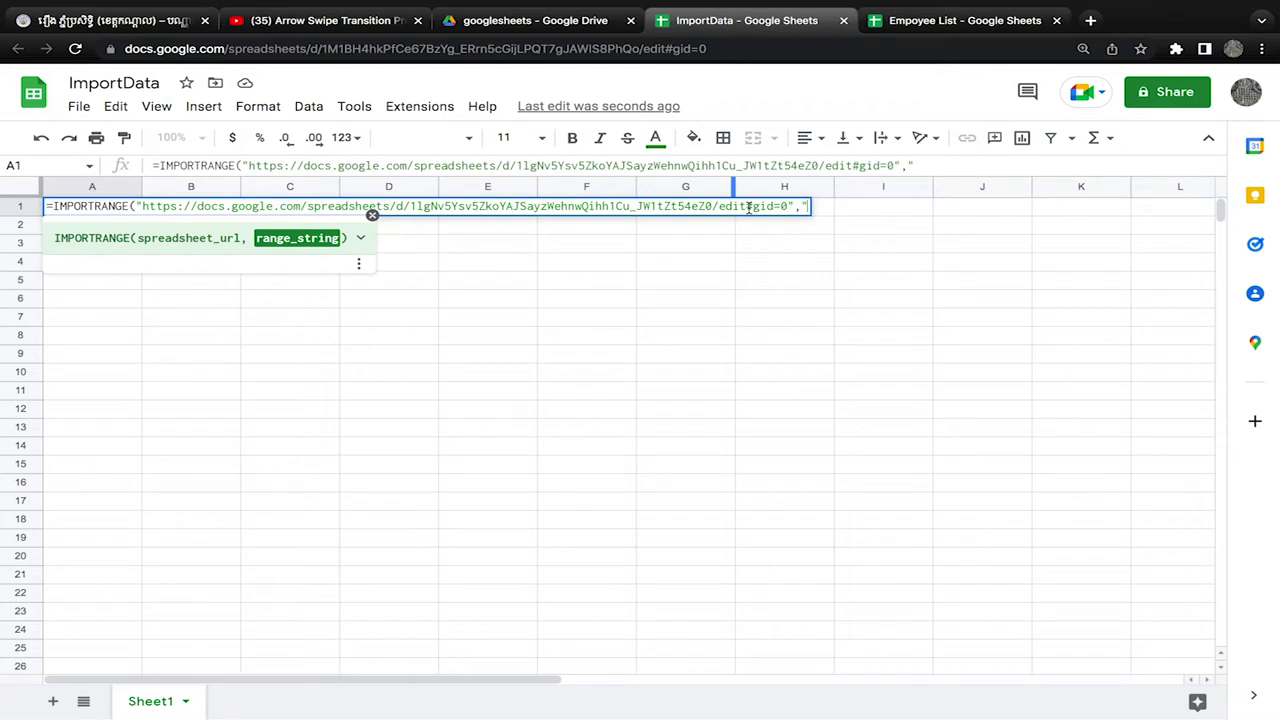
click(960, 20)
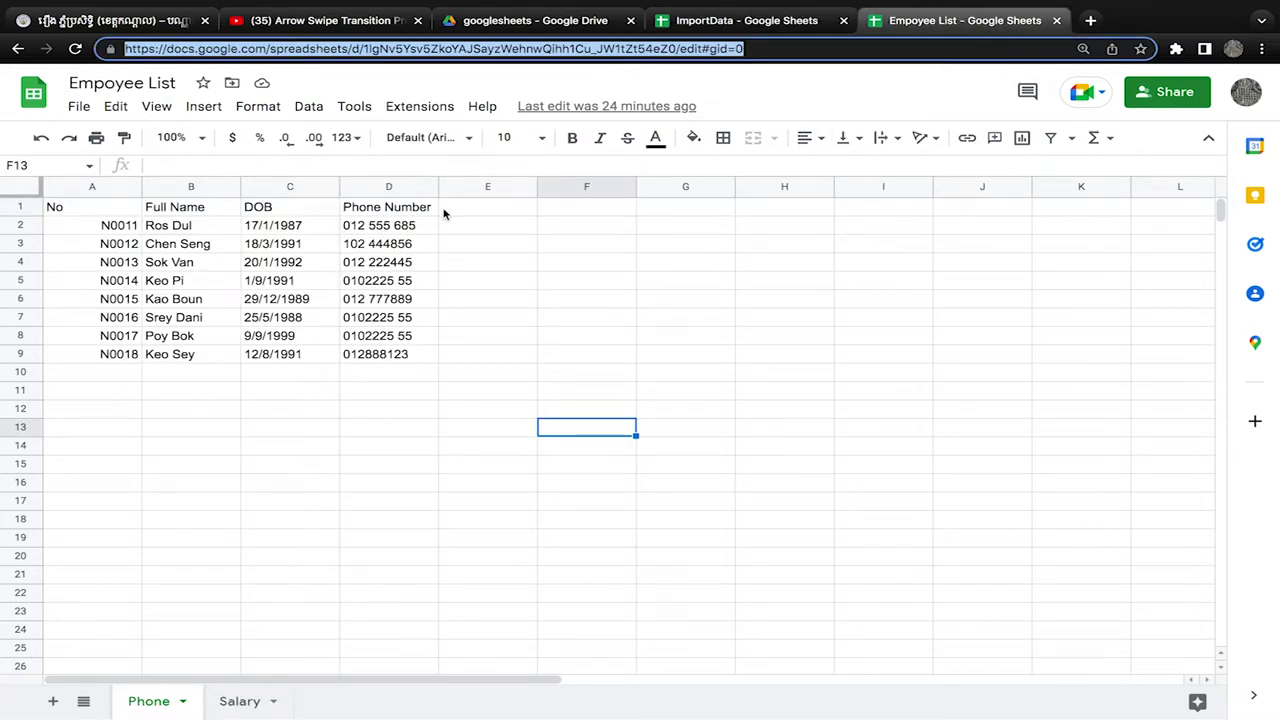
click(762, 22)
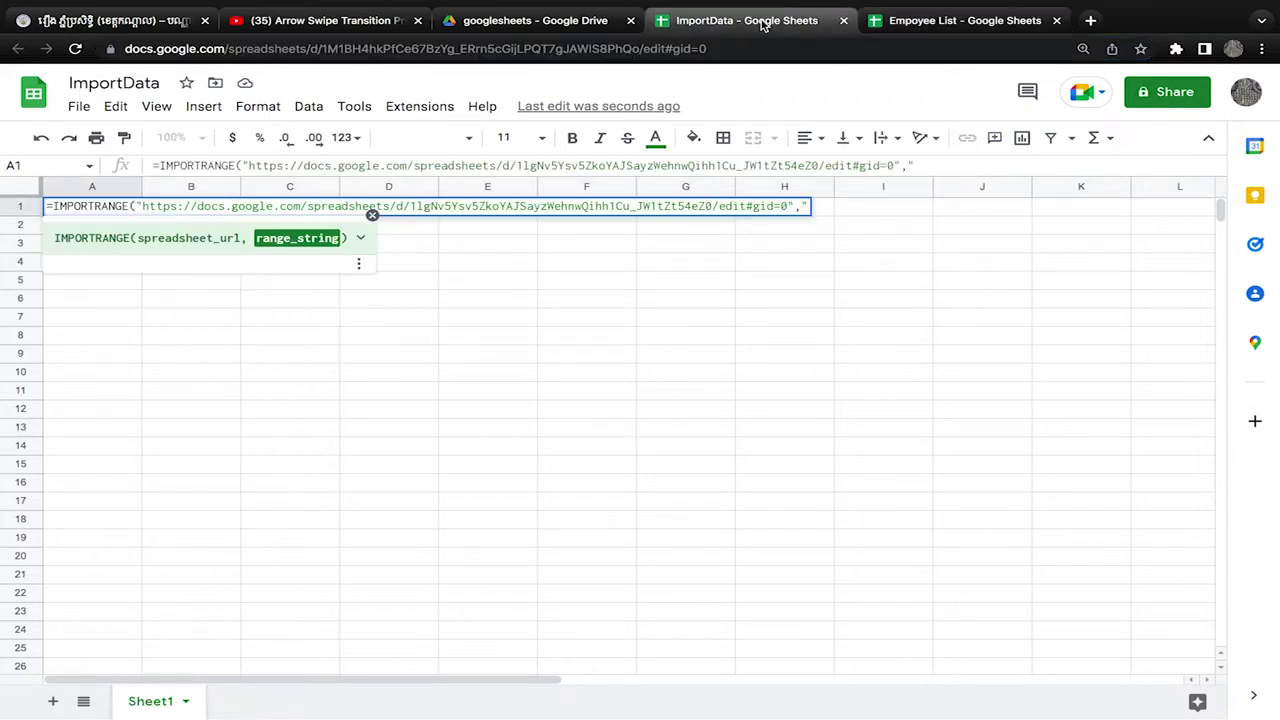
text(Phone)
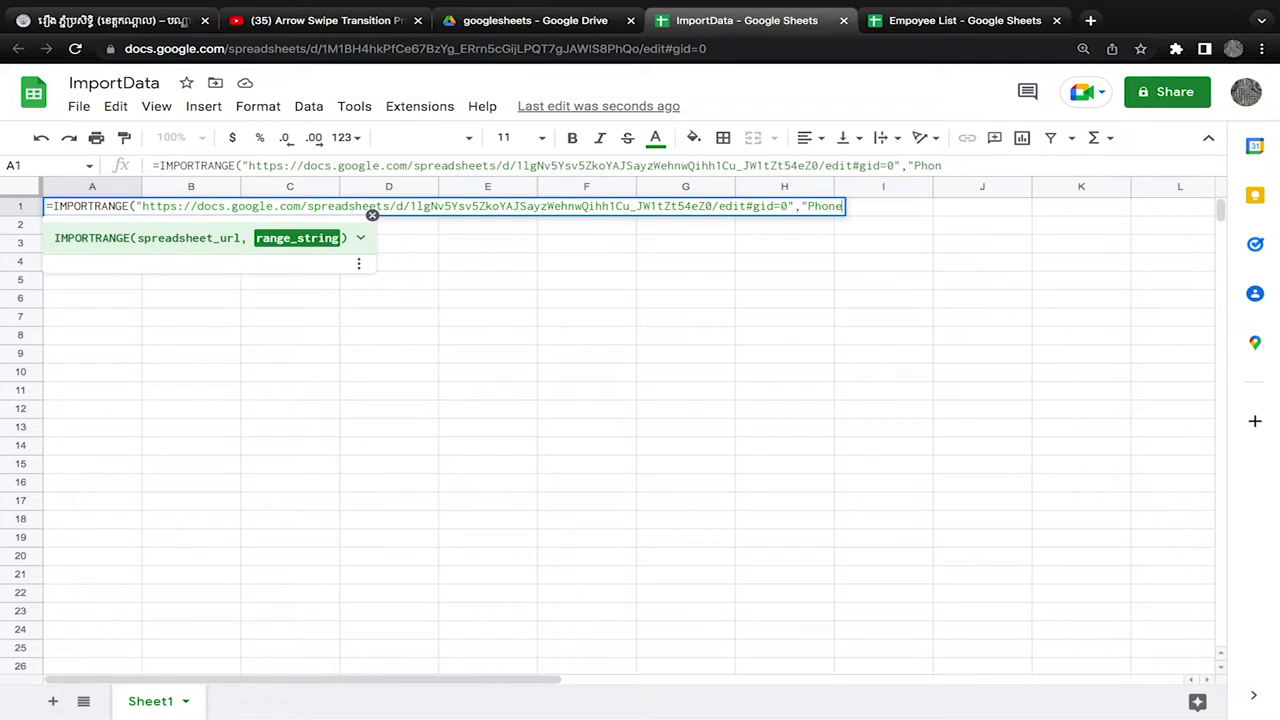
text(!)
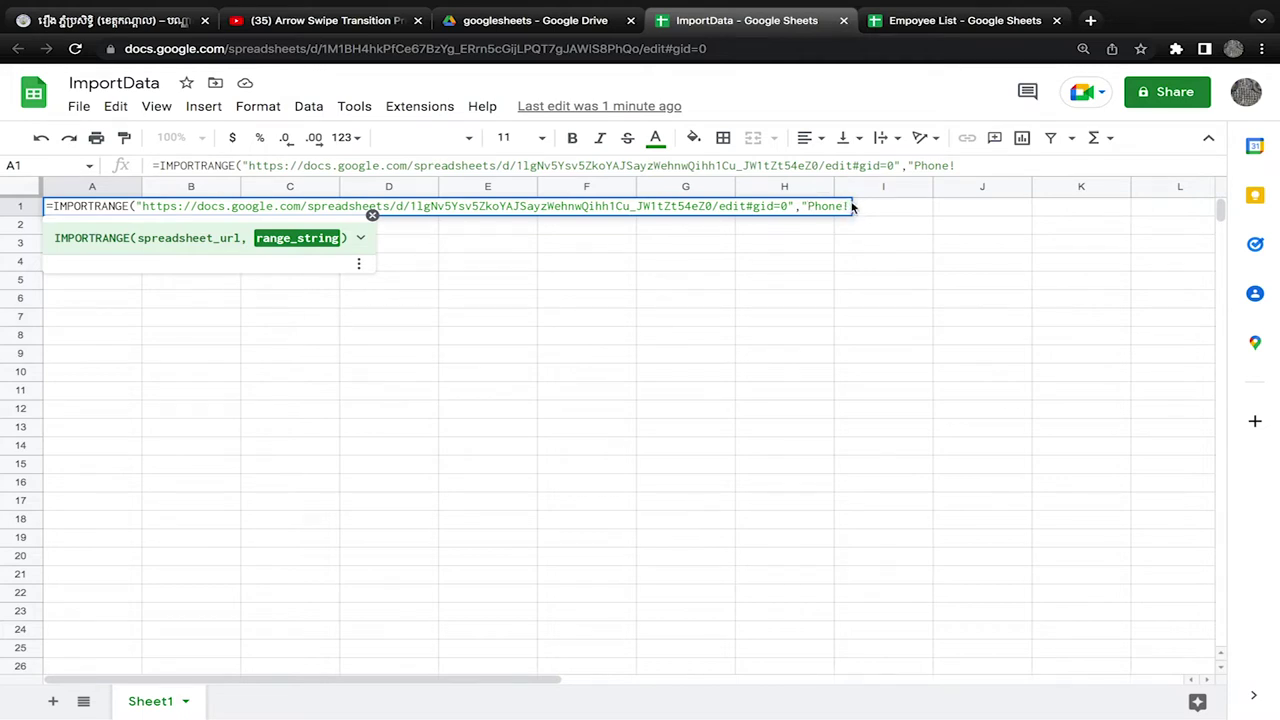
click(950, 20)
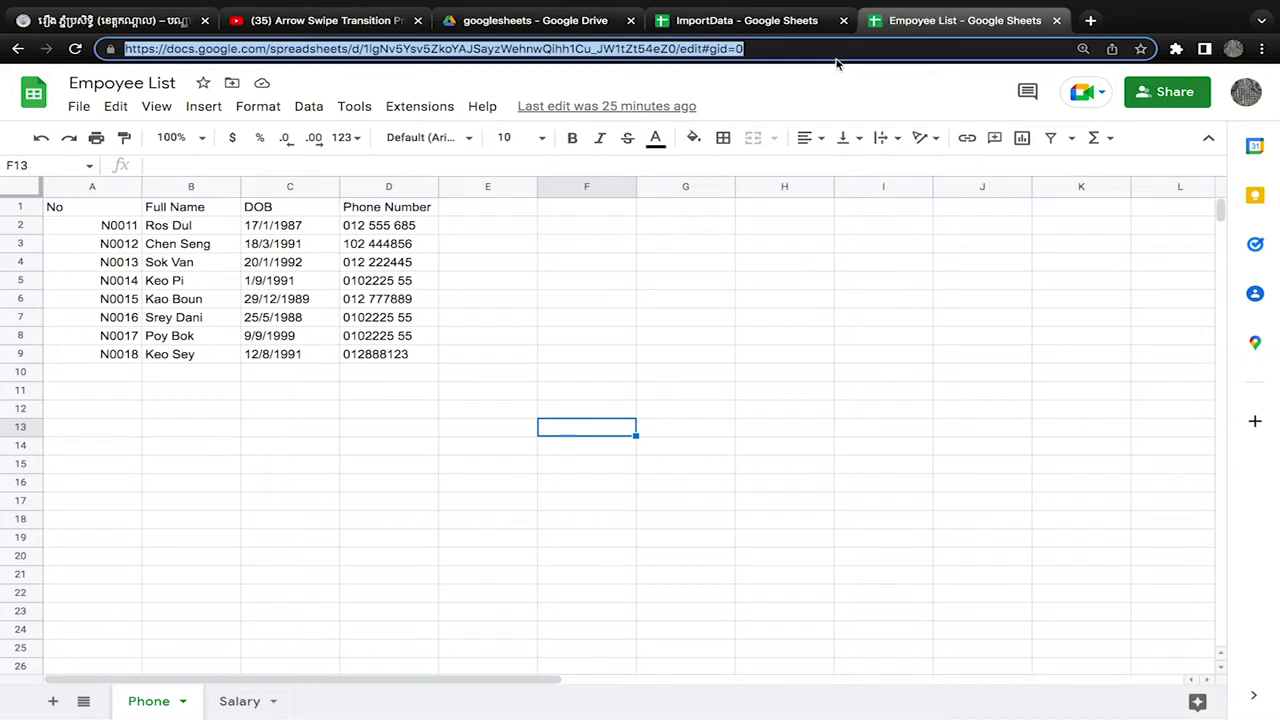
Confirm the data spans columns A–D, then finish the formula with A1:D9") and enter it.
click(75, 195)
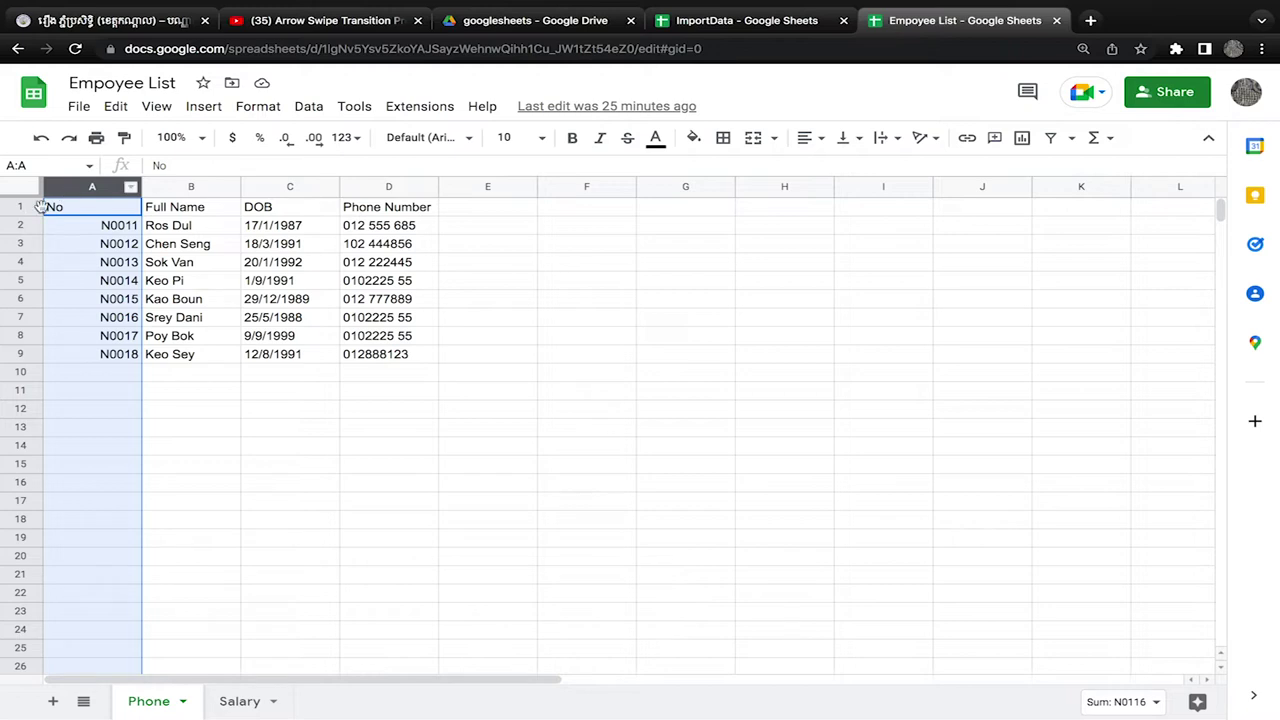
click(392, 187)
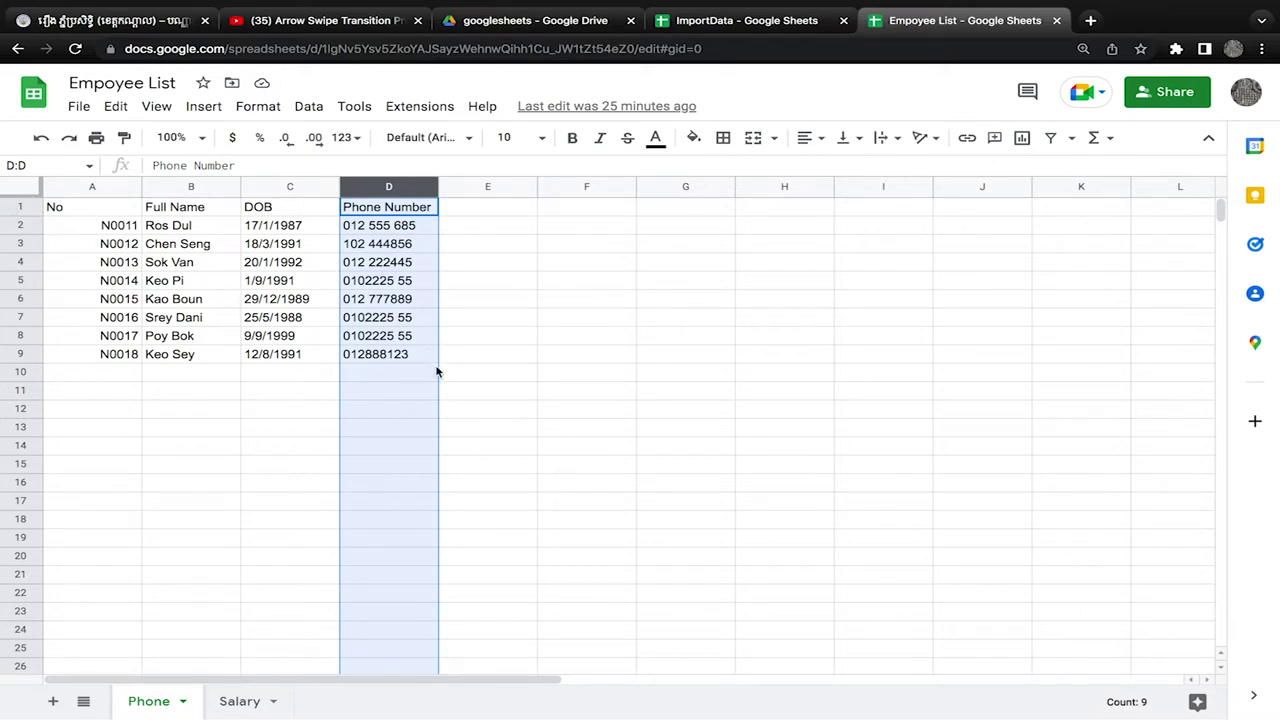
click(773, 24)
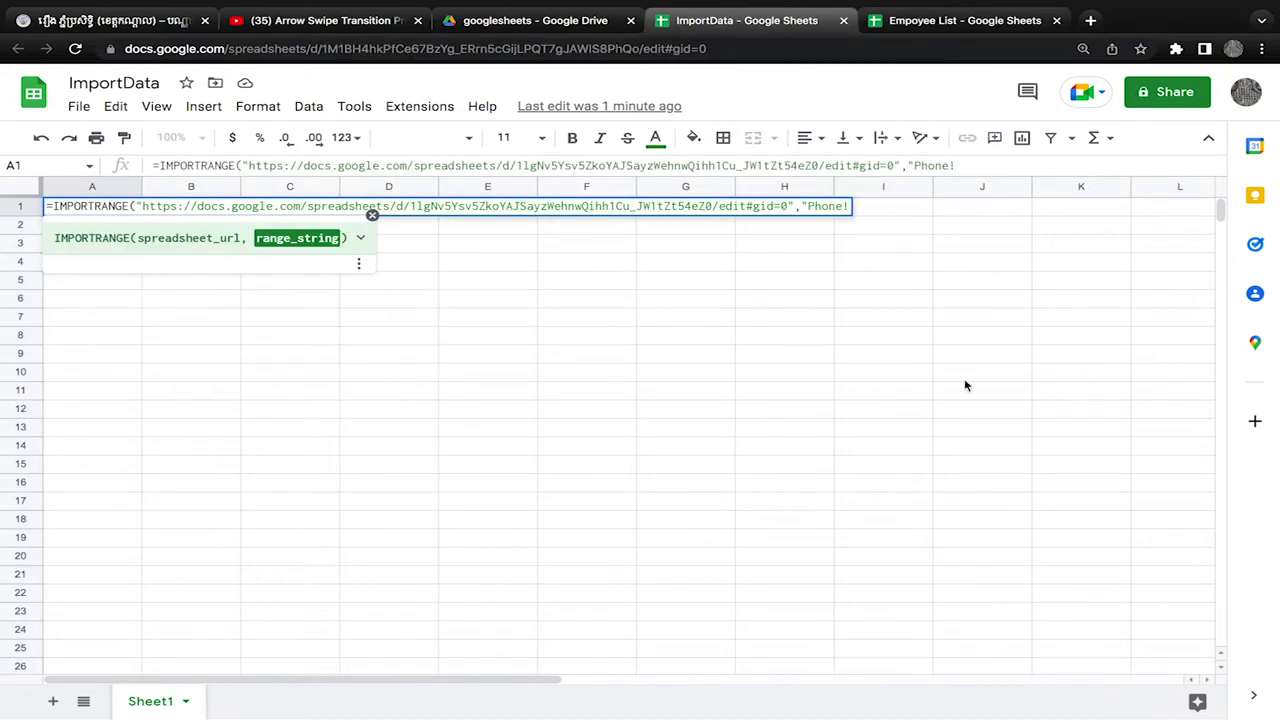
text(A1)
text(:)
text(D)
text(9")
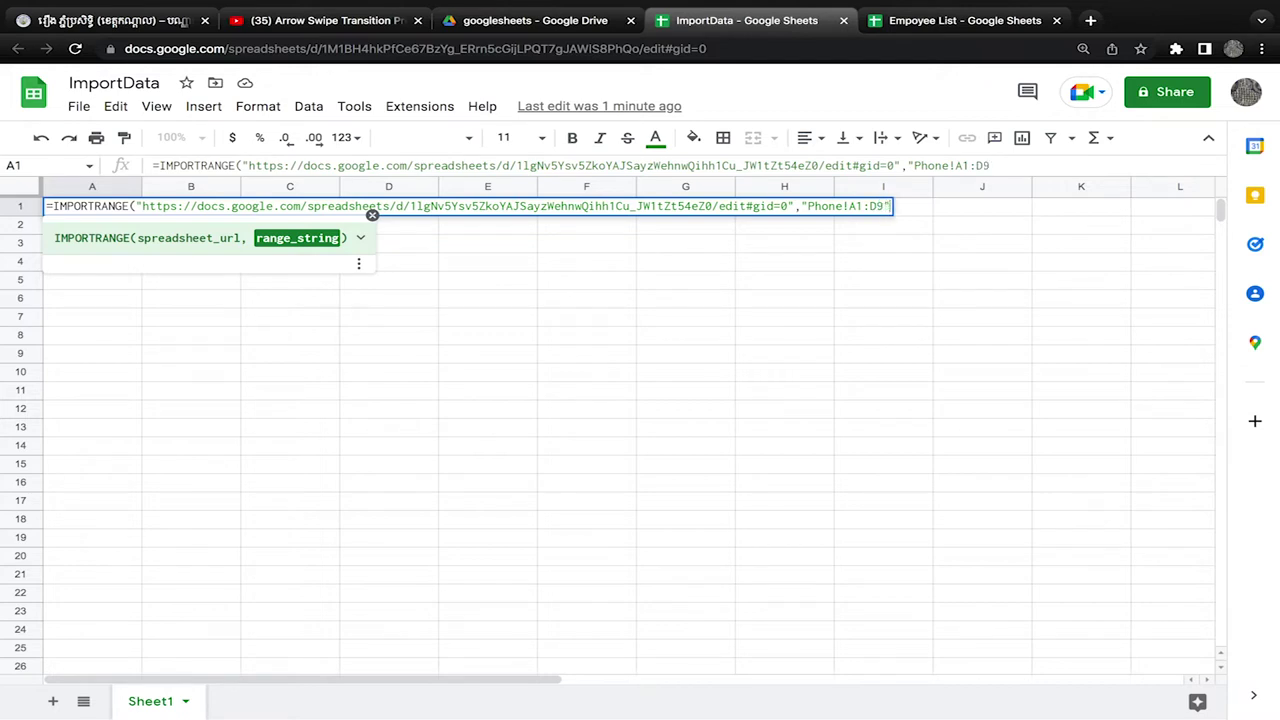
text())
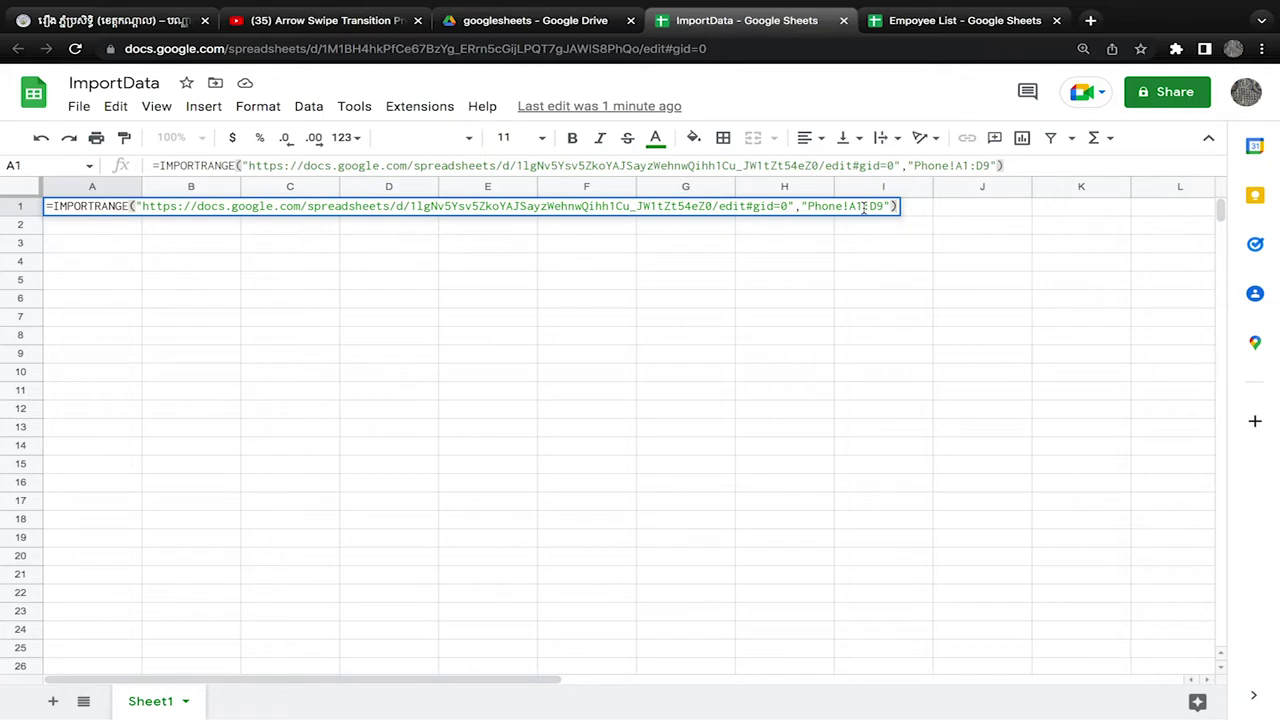
key(Return)
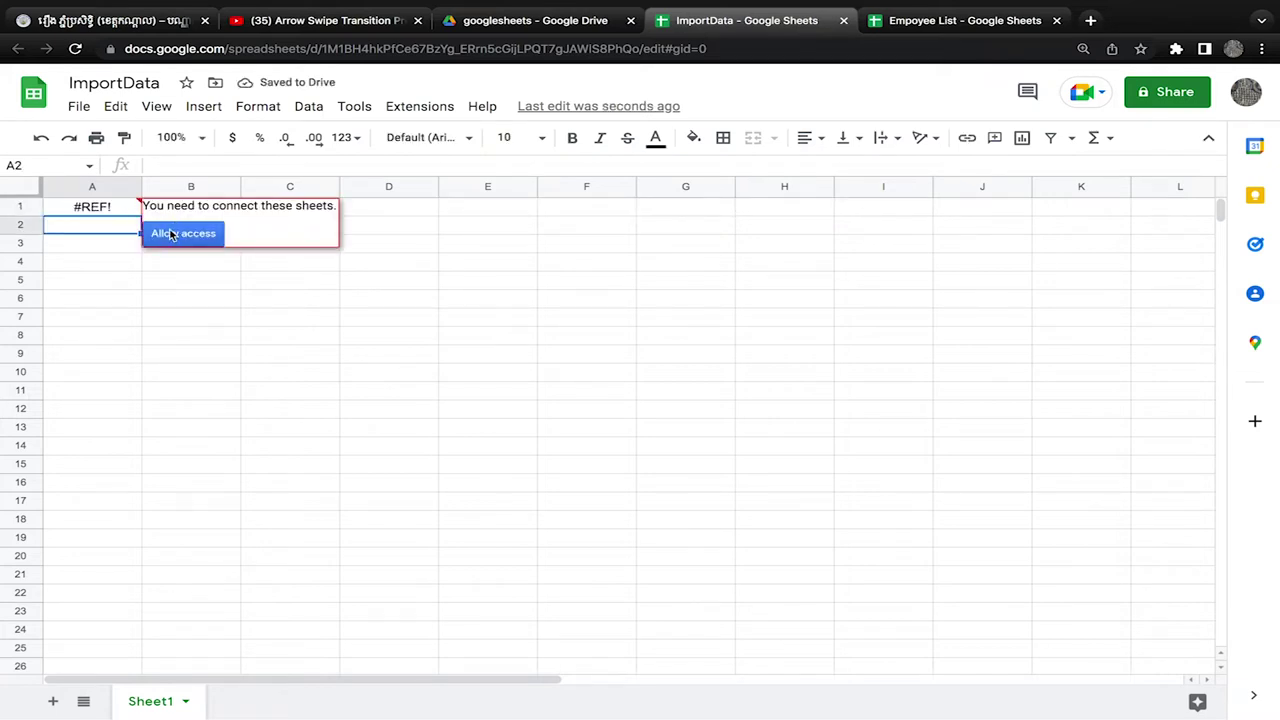
Allow access so ImportData pulls in the Phone table, then switch to Empoyee List.
click(116, 210)
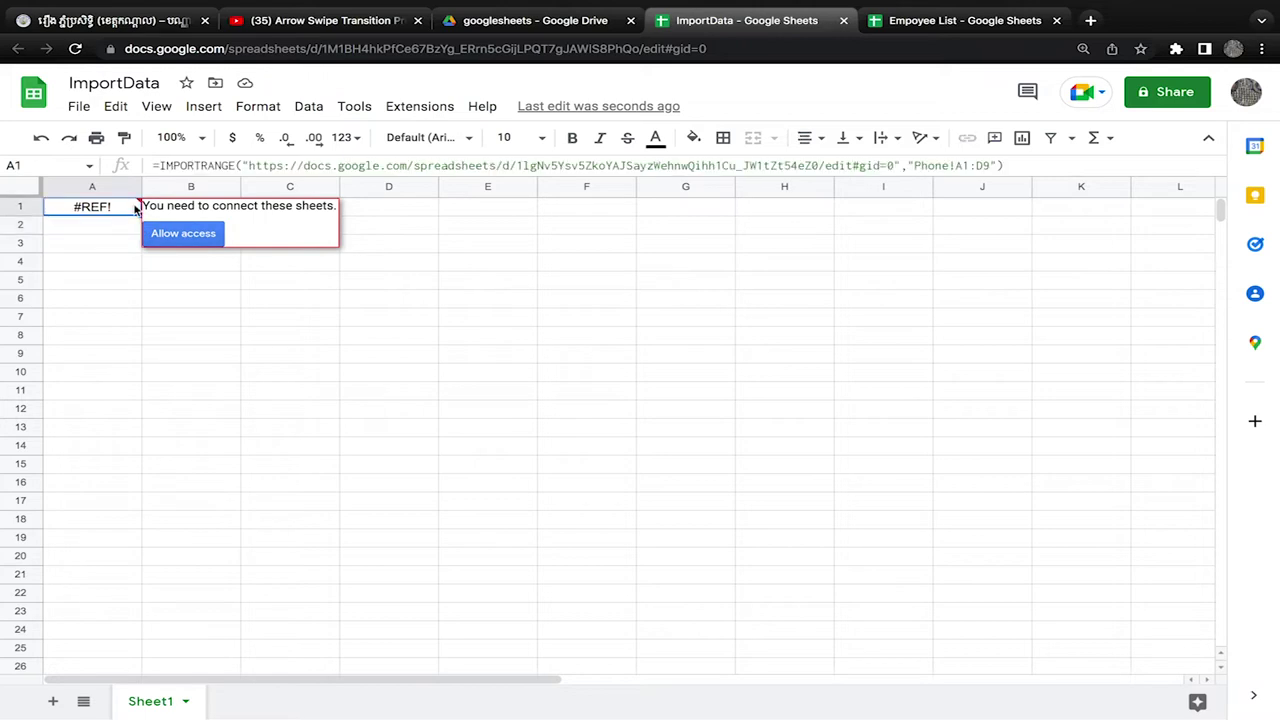
click(177, 238)
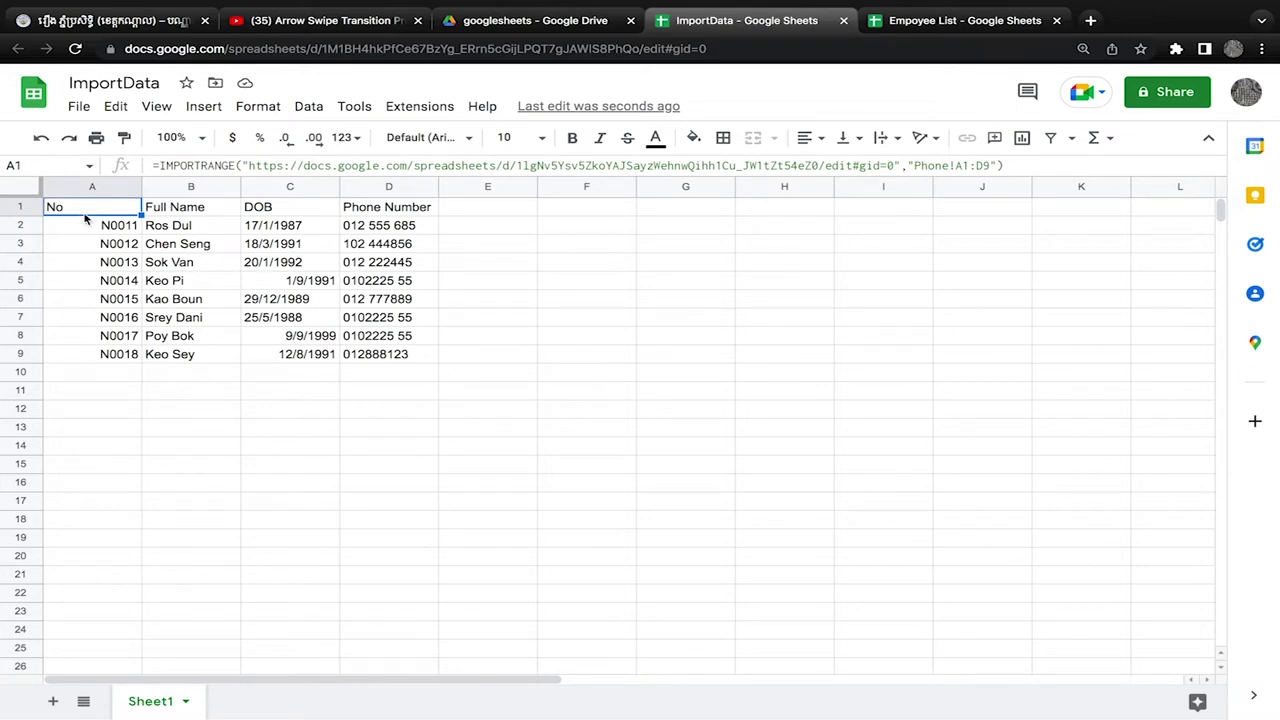
key(ctrl+Tab)
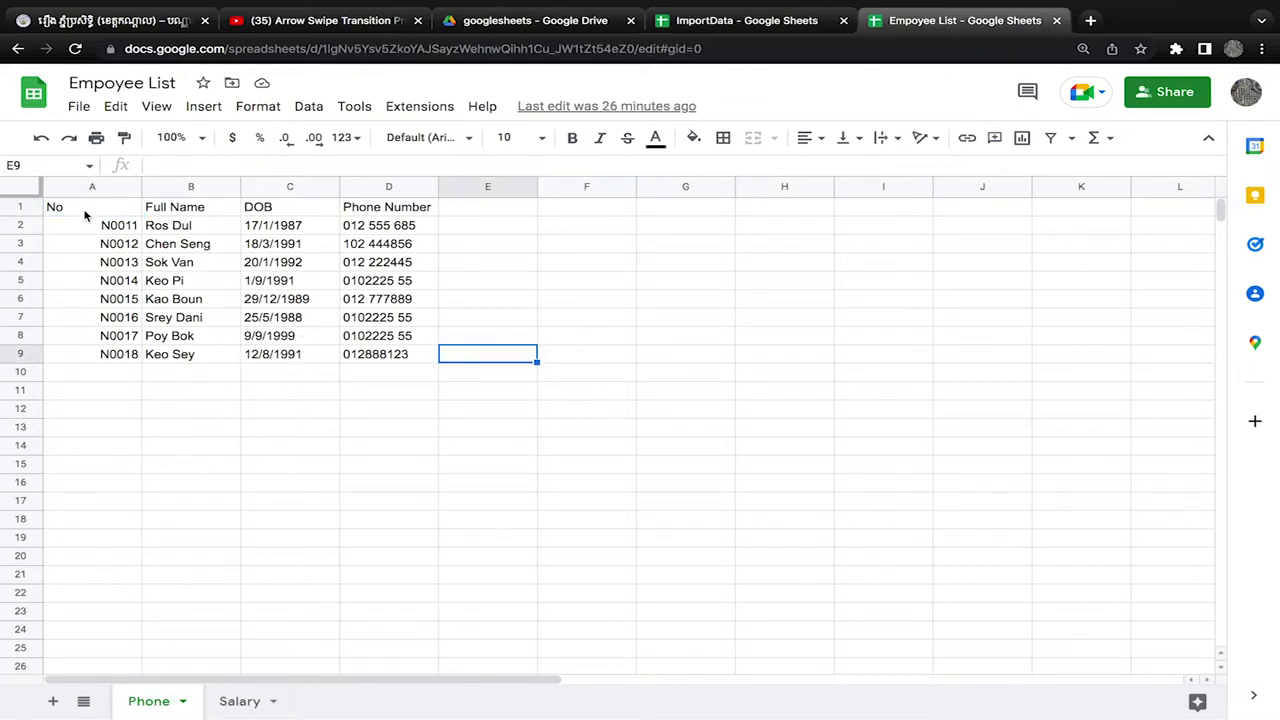
click(768, 28)
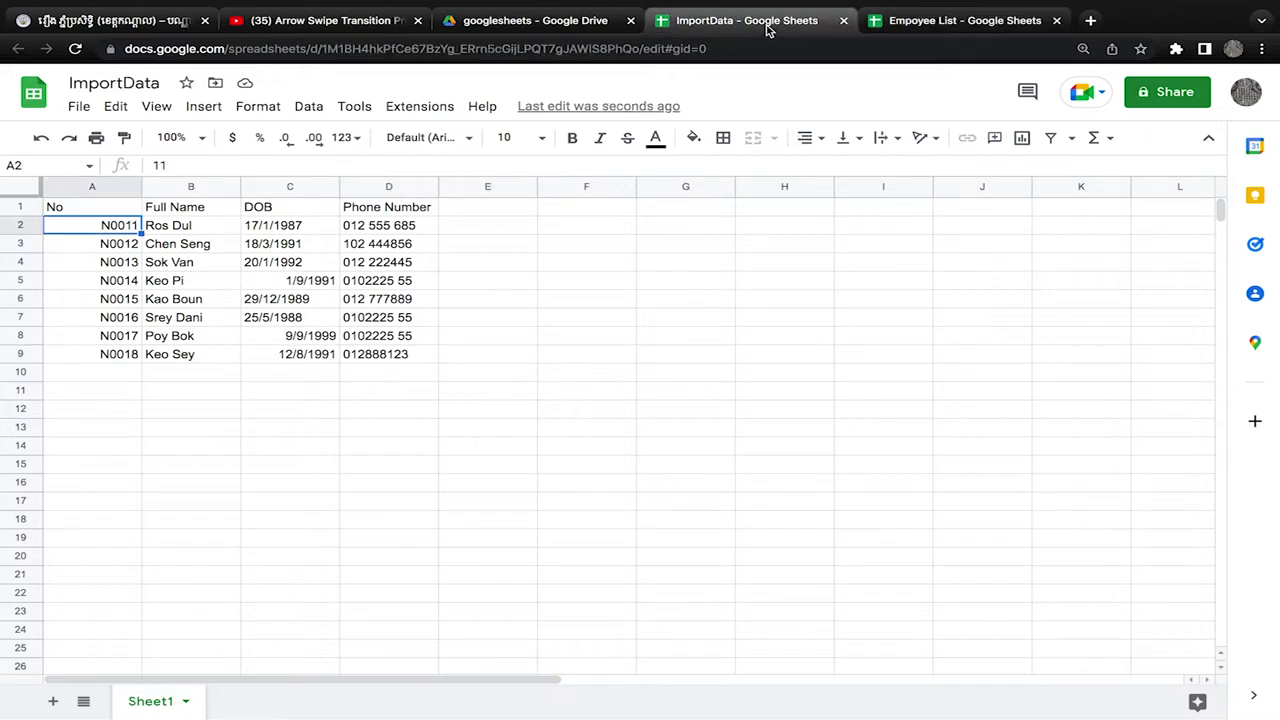
click(901, 28)
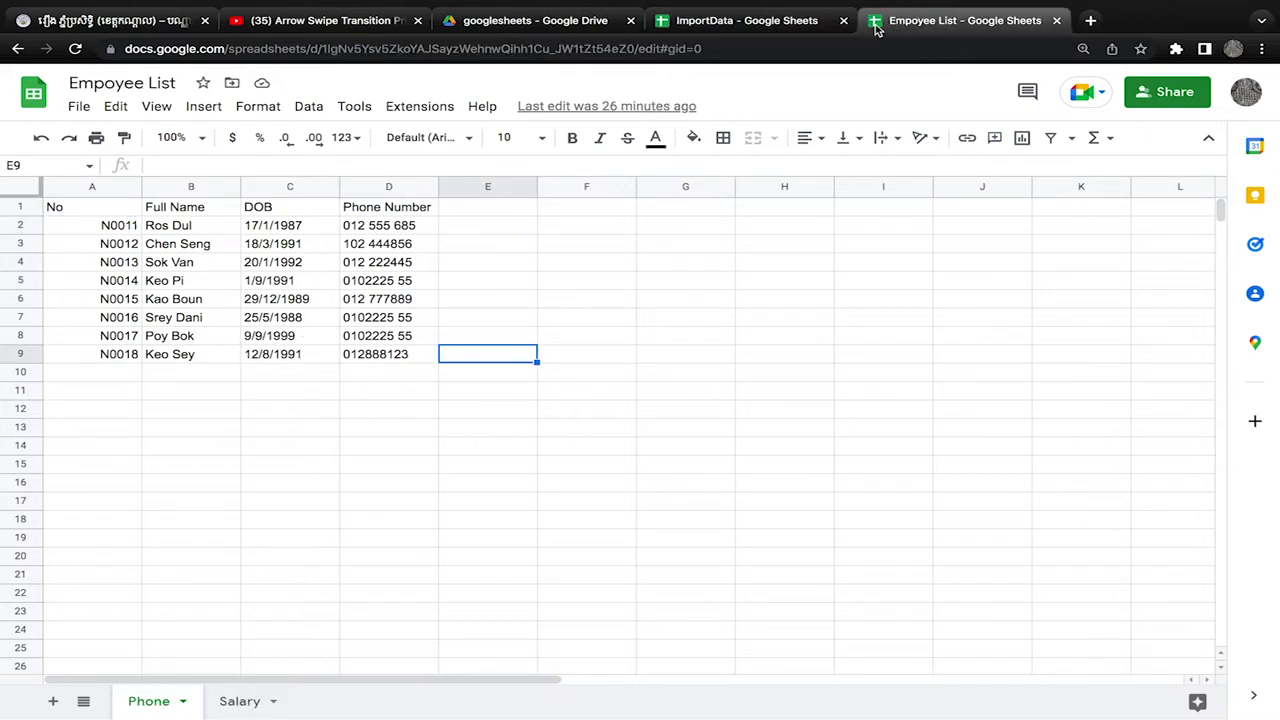
click(770, 24)
click(940, 24)
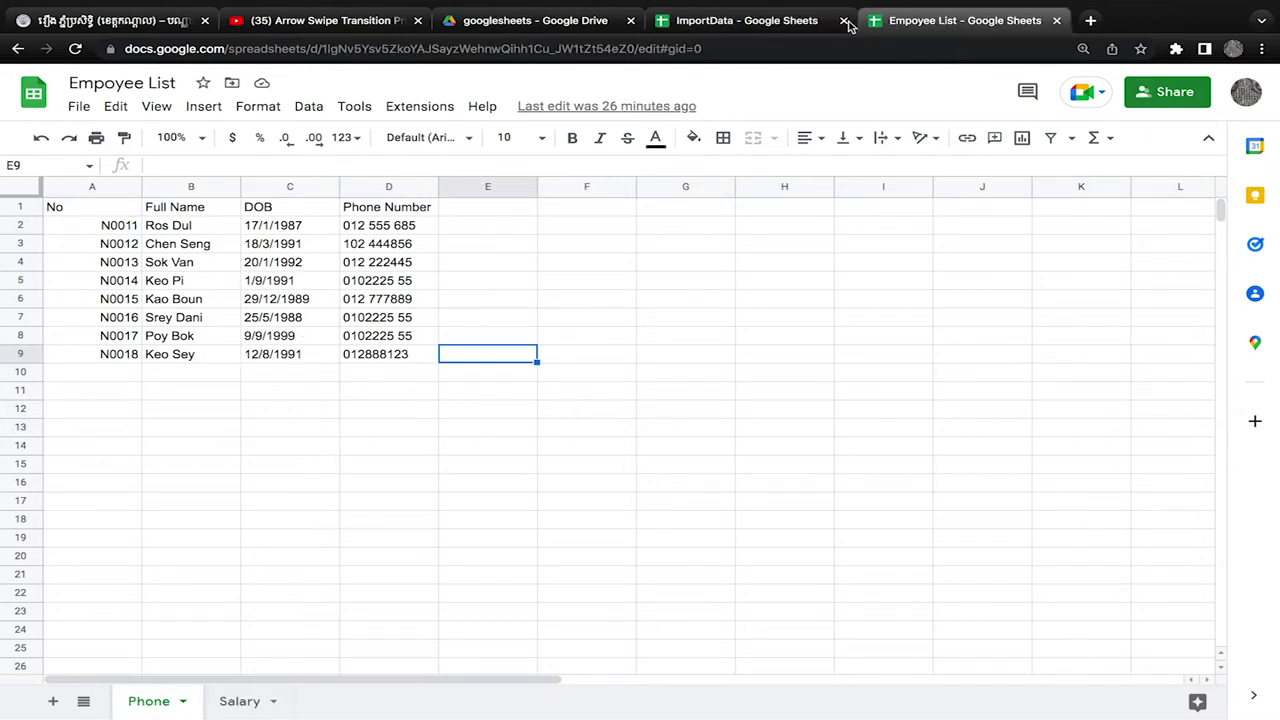
click(772, 26)
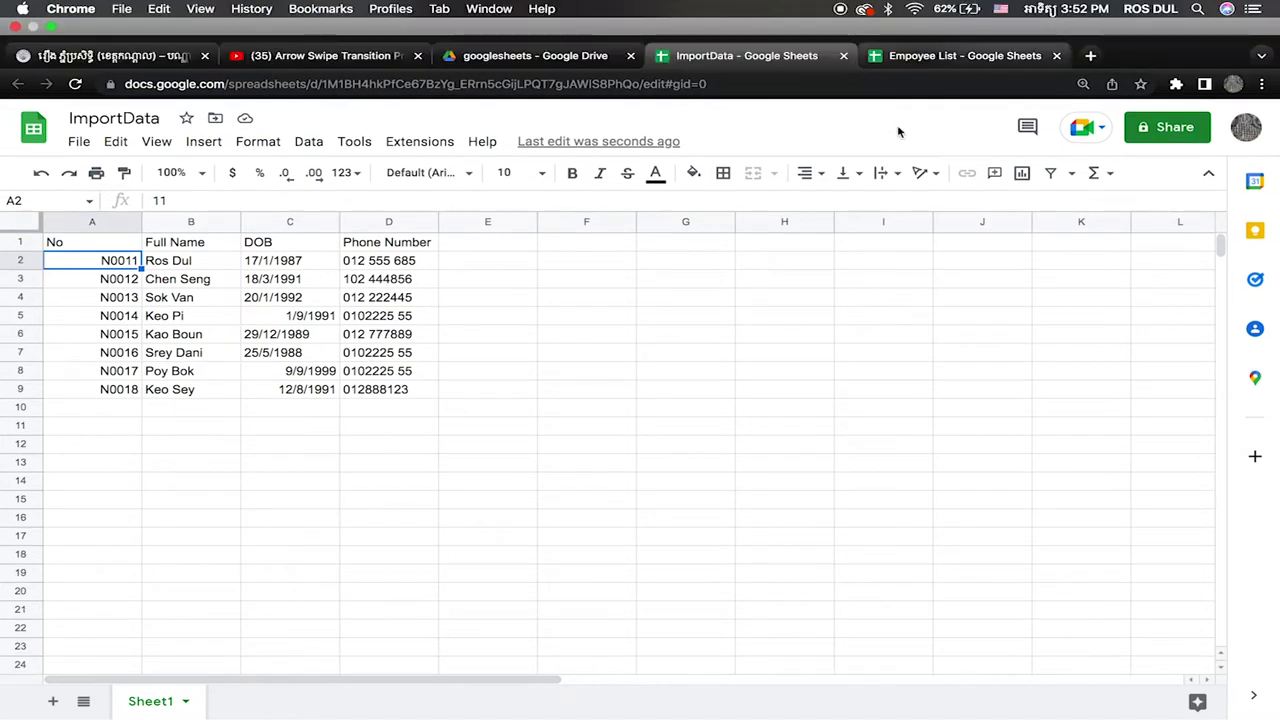
Detach the Empoyee List spreadsheet into its own window and position it beside ImportData.
mouse_move(945, 27)
mouse_down()
mouse_move(1015, 38)
mouse_move(940, 30)
mouse_up()
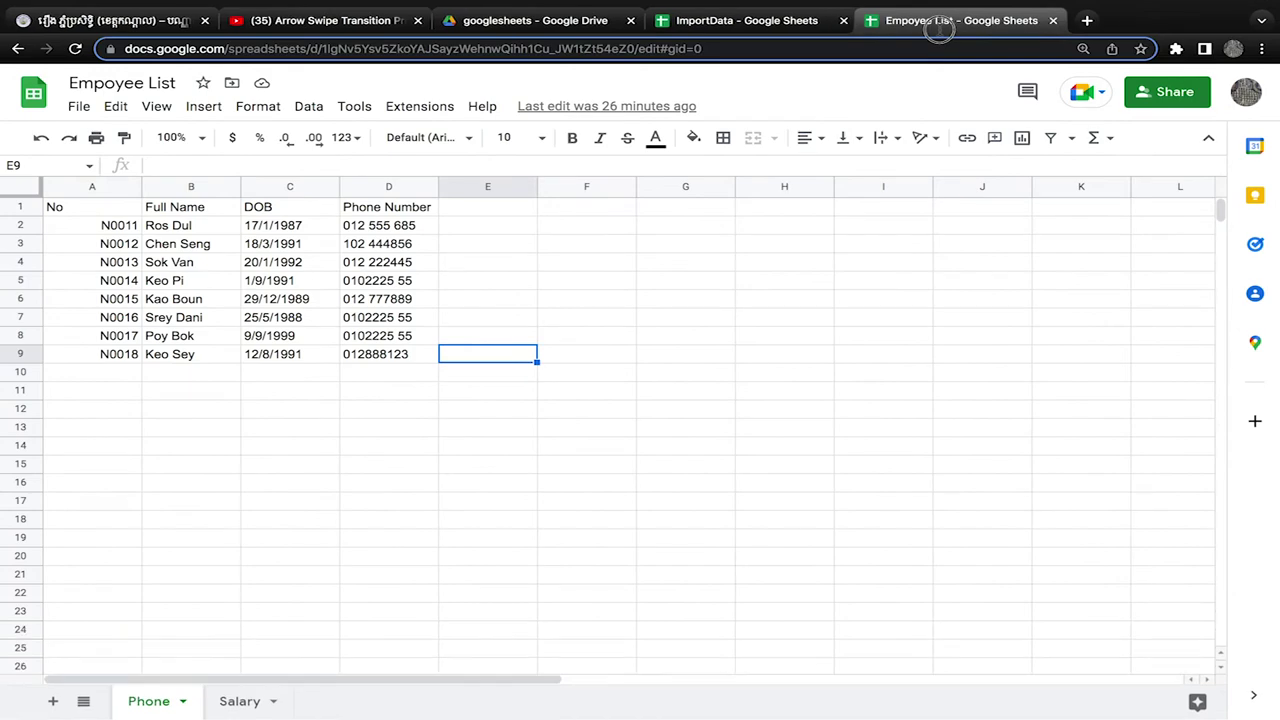
drag(940, 28, 836, 158)
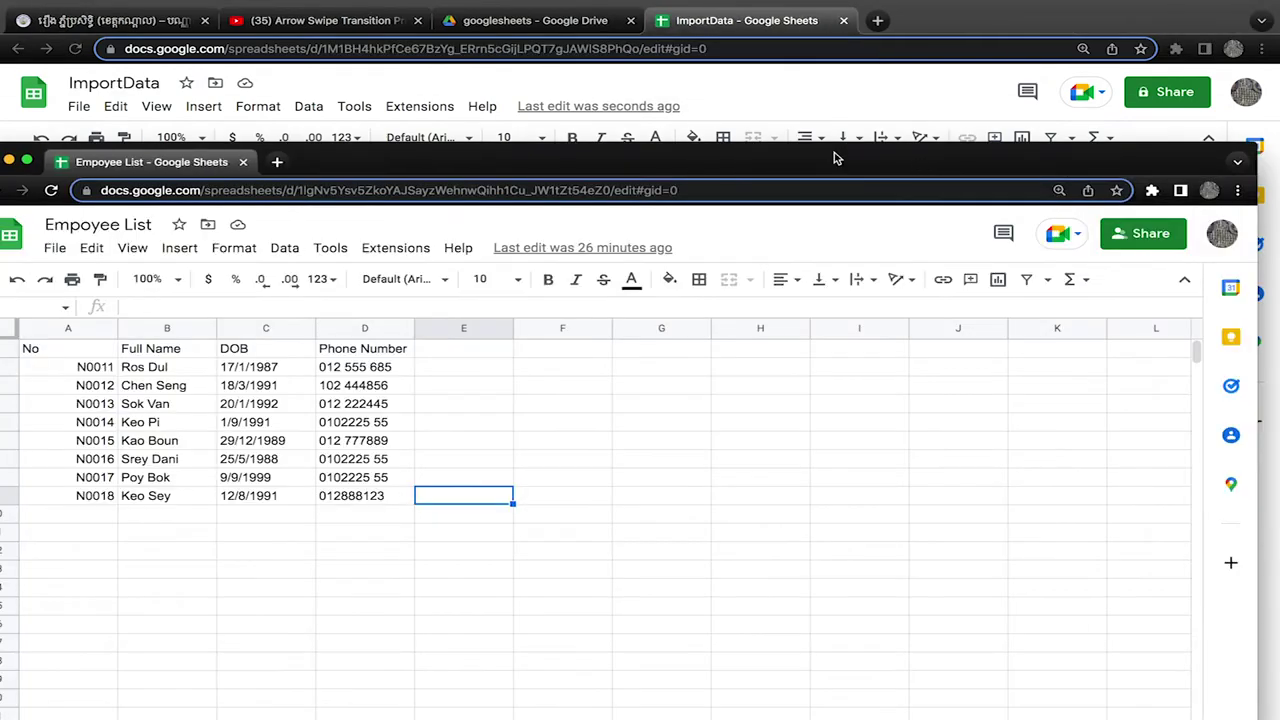
drag(466, 160, 552, 52)
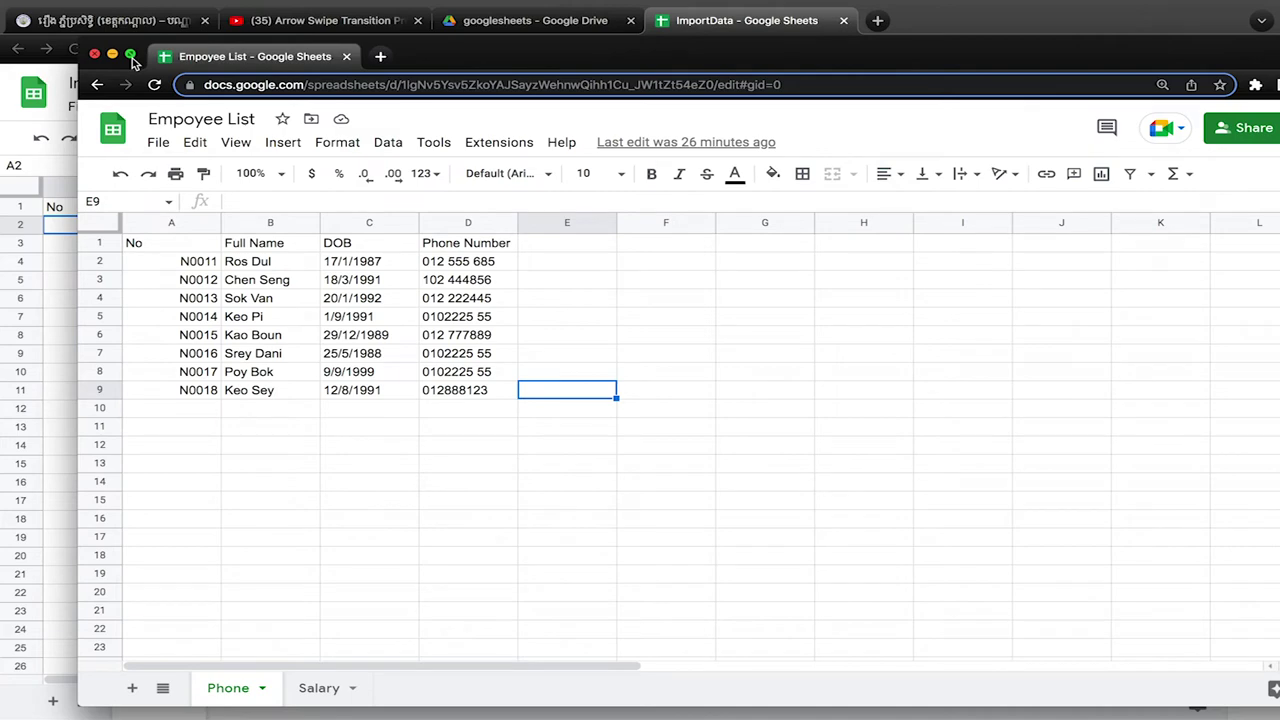
mouse_move(470, 57)
mouse_down()
mouse_move(1118, 68)
mouse_move(740, 68)
mouse_move(673, 16)
mouse_move(690, 16)
mouse_move(594, 107)
mouse_up()
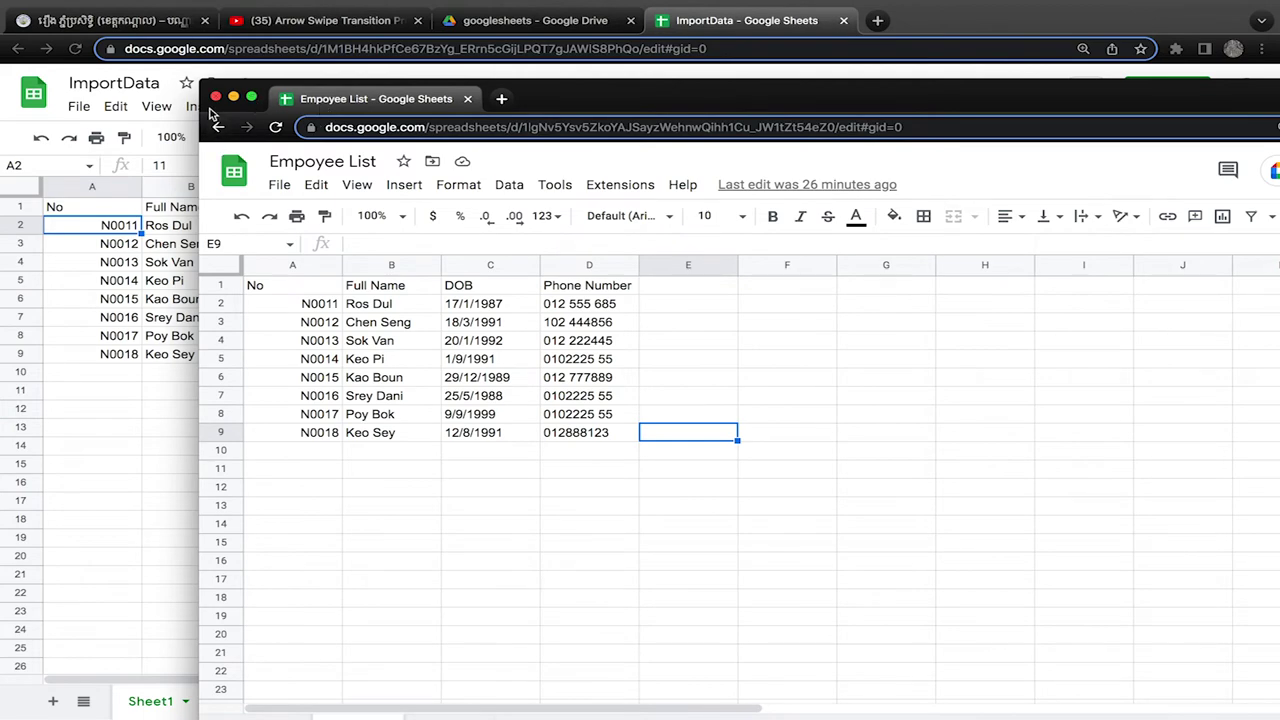
drag(210, 113, 1110, 52)
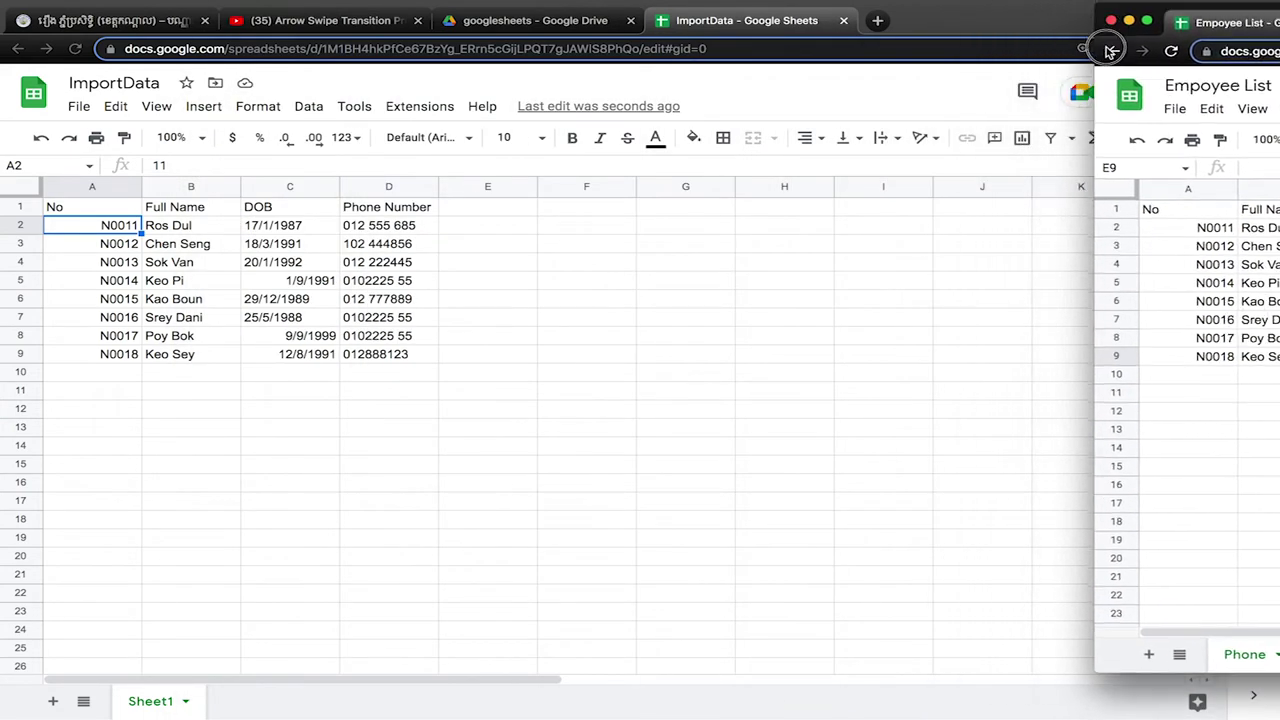
drag(1110, 52, 576, 54)
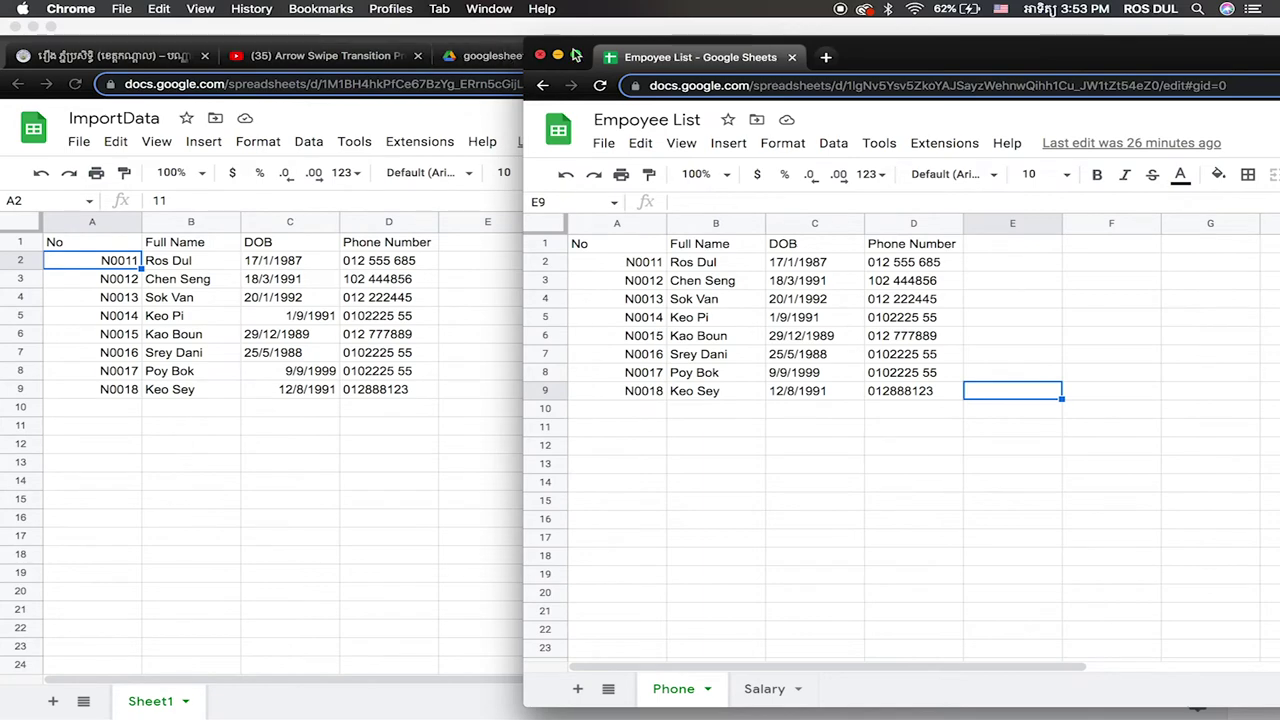
click(576, 54)
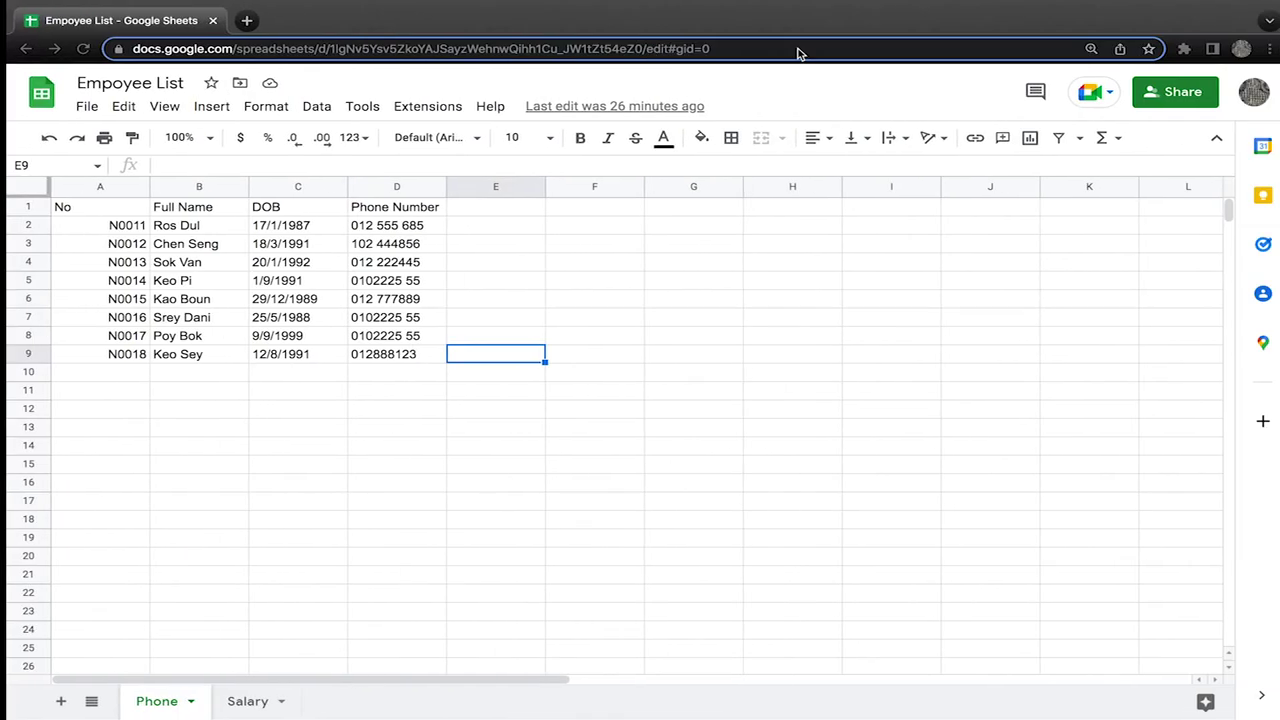
click(300, 219)
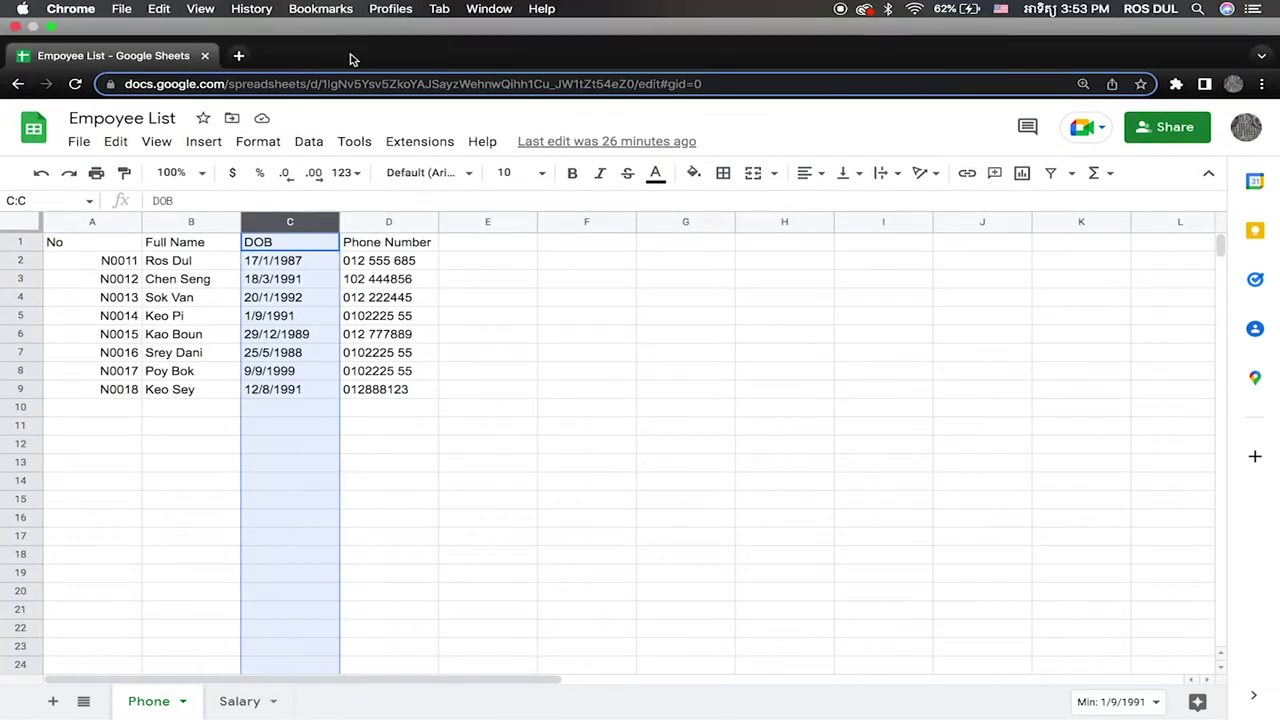
click(51, 27)
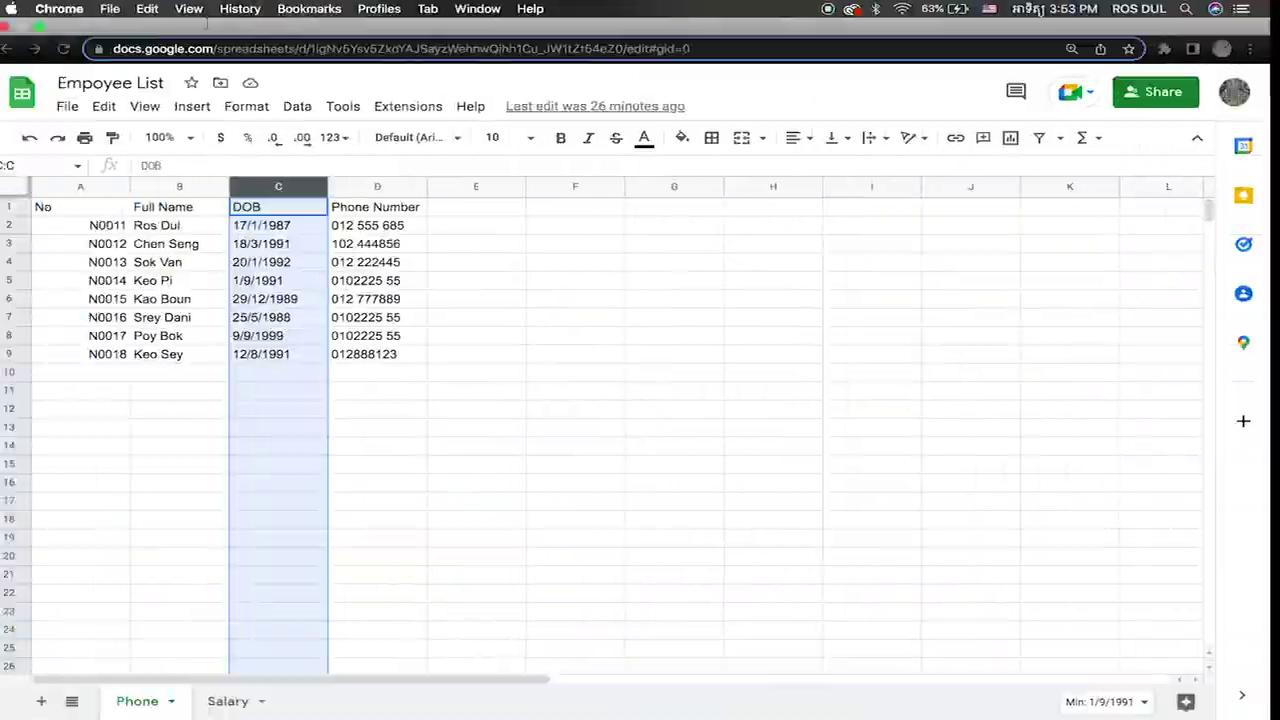
Combine Employee List and ImportData into one split-view space in Mission Control.
key(ctrl+Right)
key(ctrl+Up)
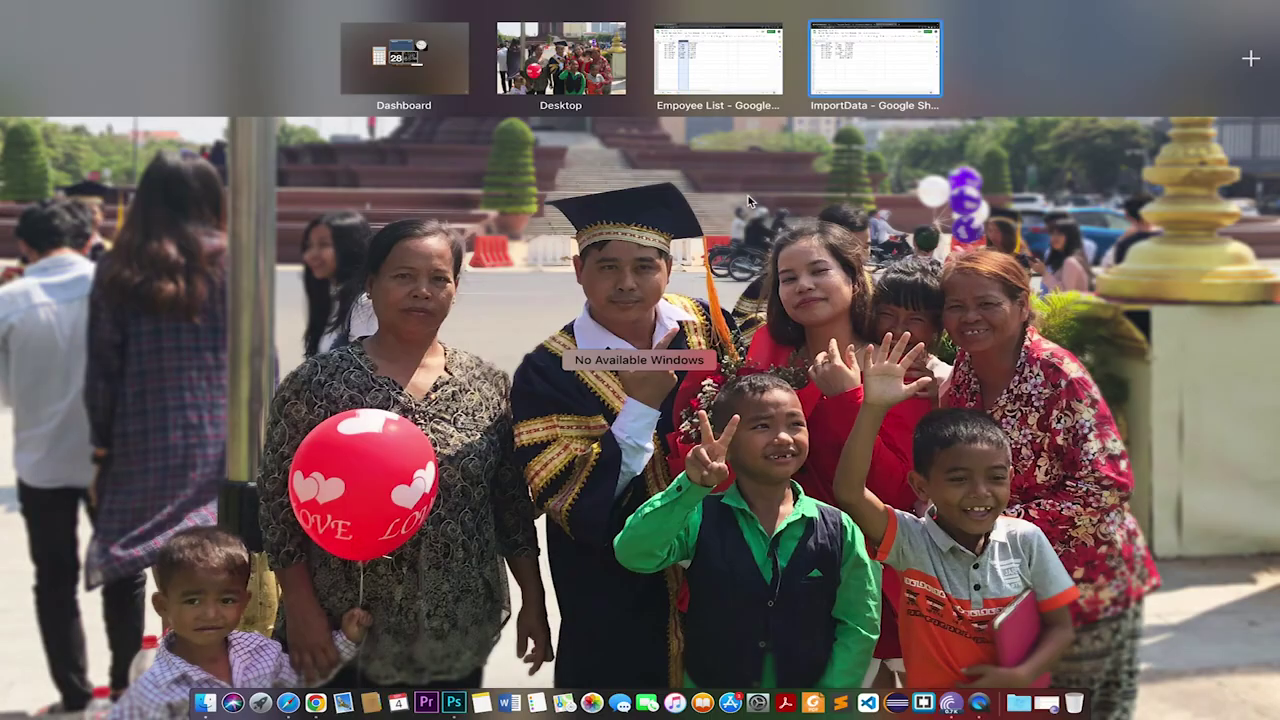
drag(654, 26, 780, 55)
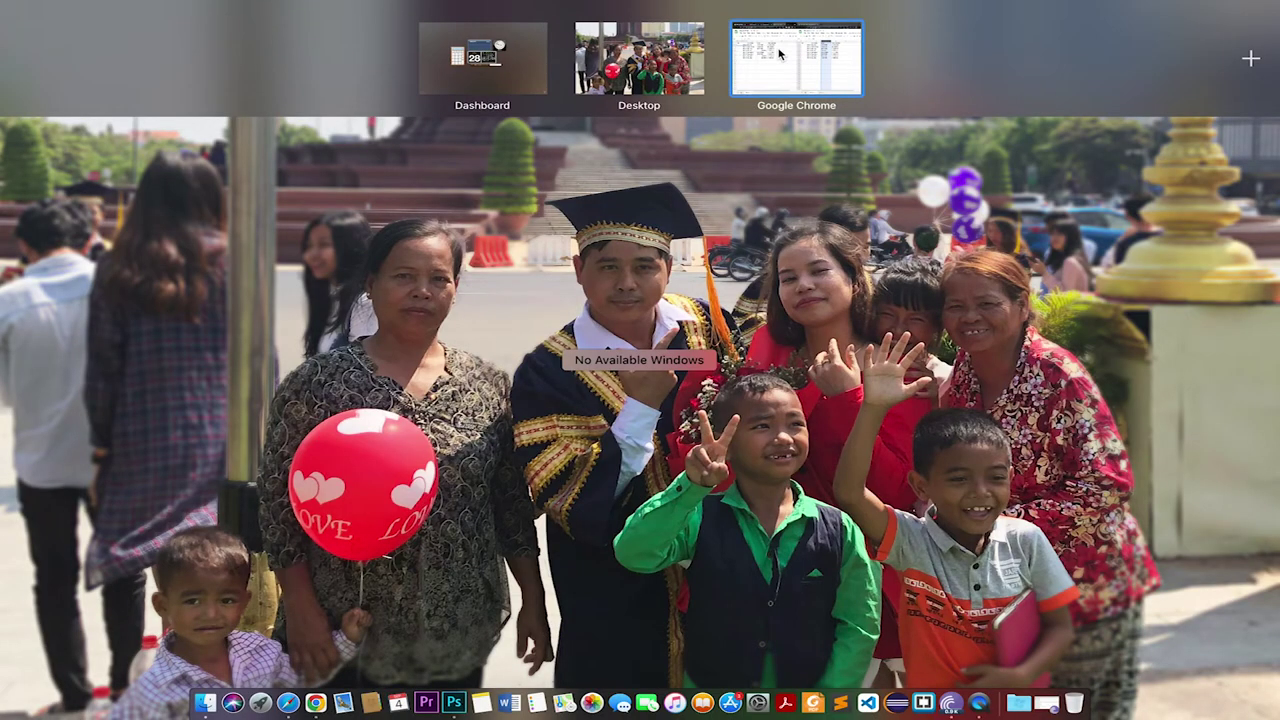
click(780, 55)
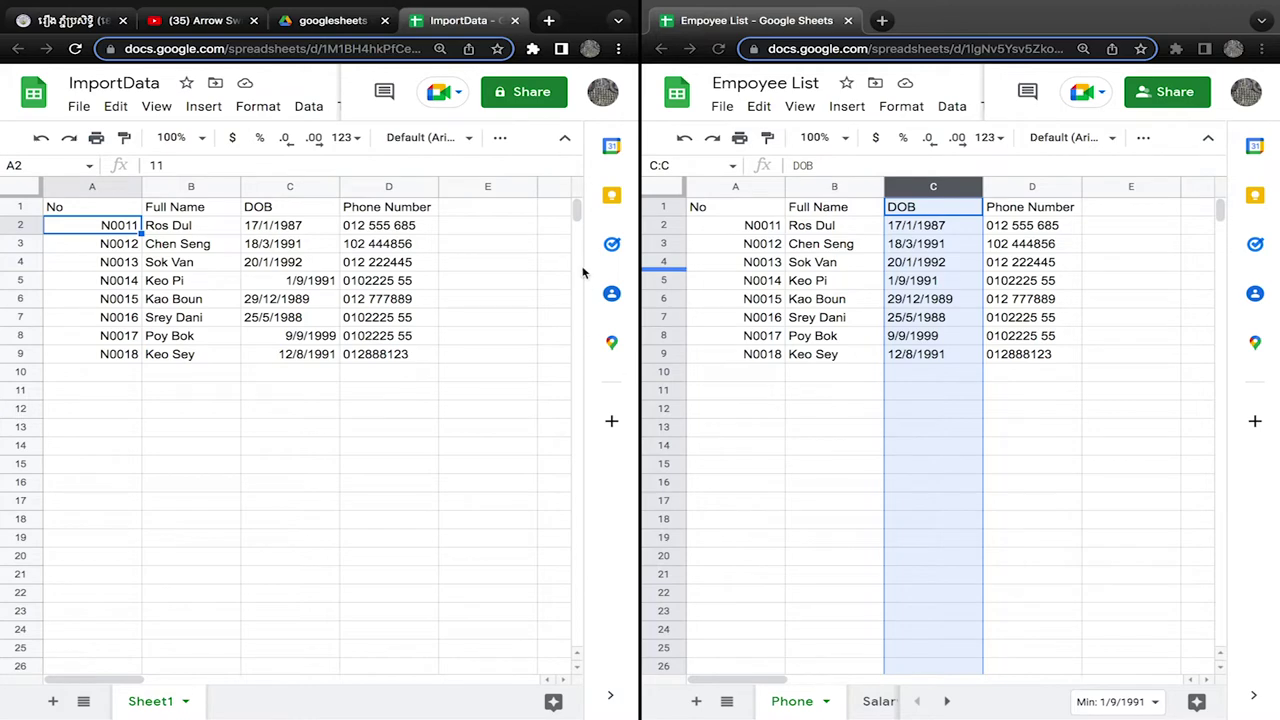
Widen the ImportData pane and select A10, the first empty row in Employee List.
drag(640, 283, 741, 285)
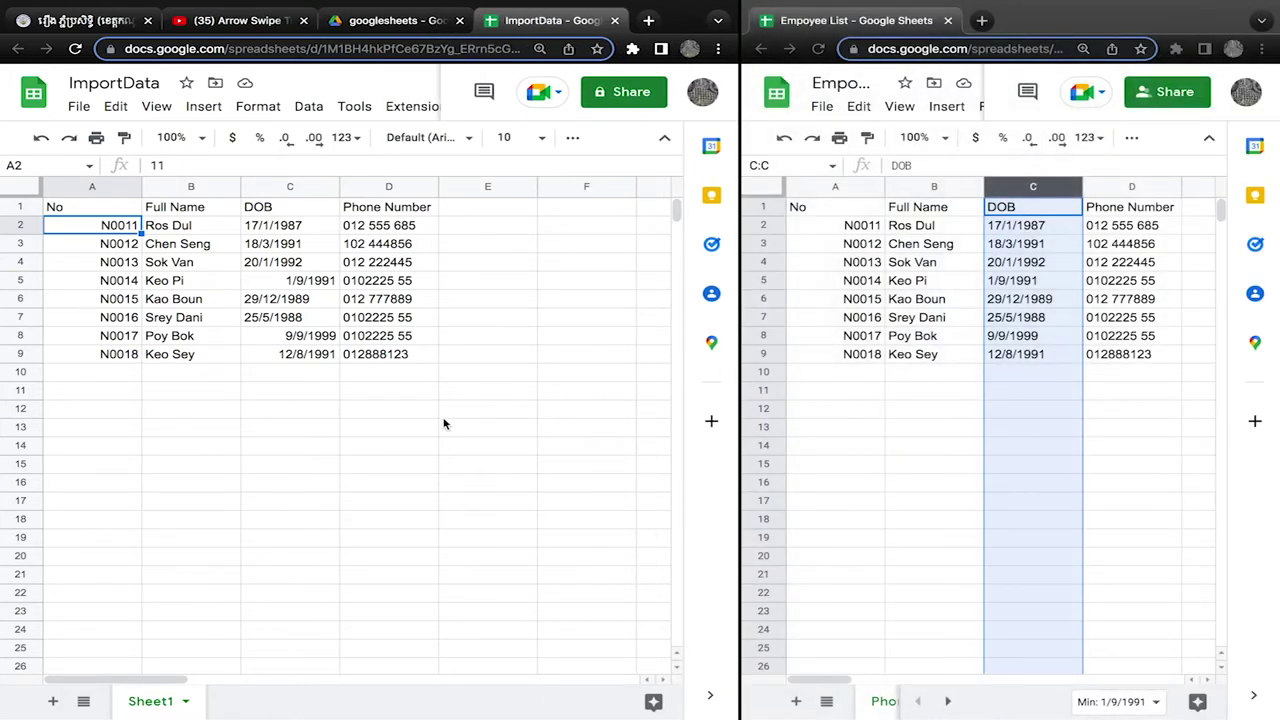
click(443, 421)
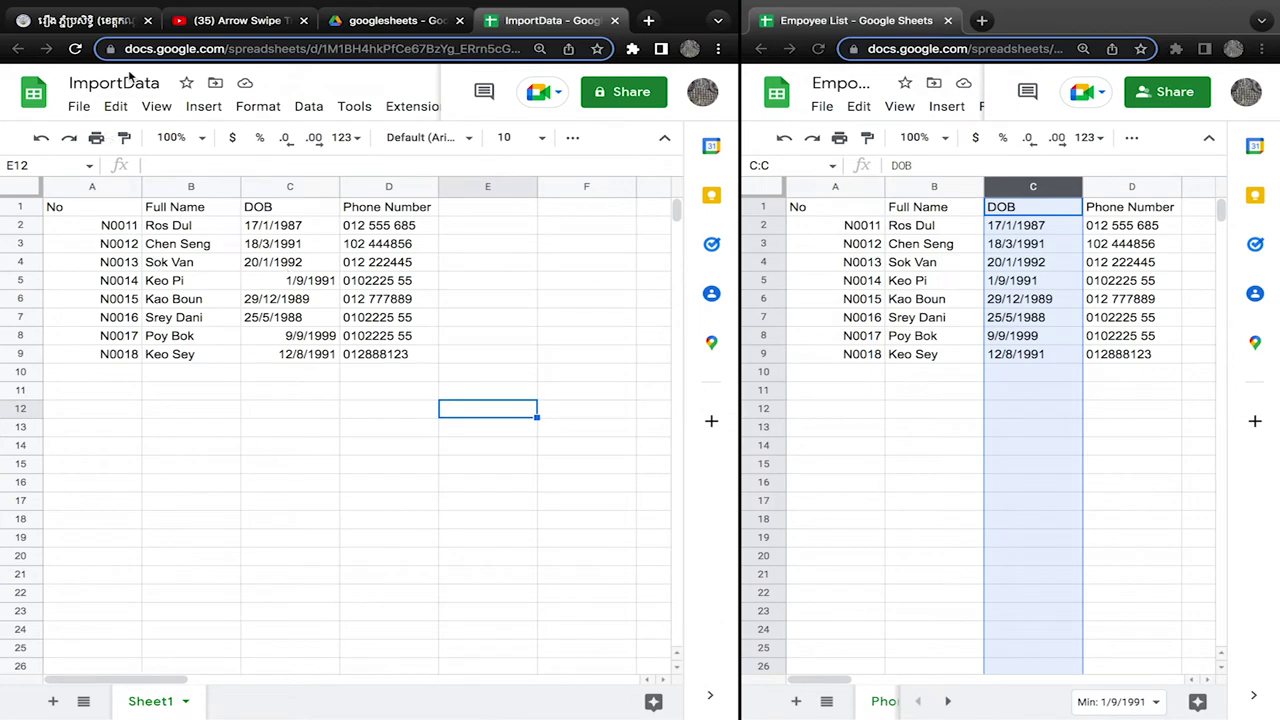
click(910, 284)
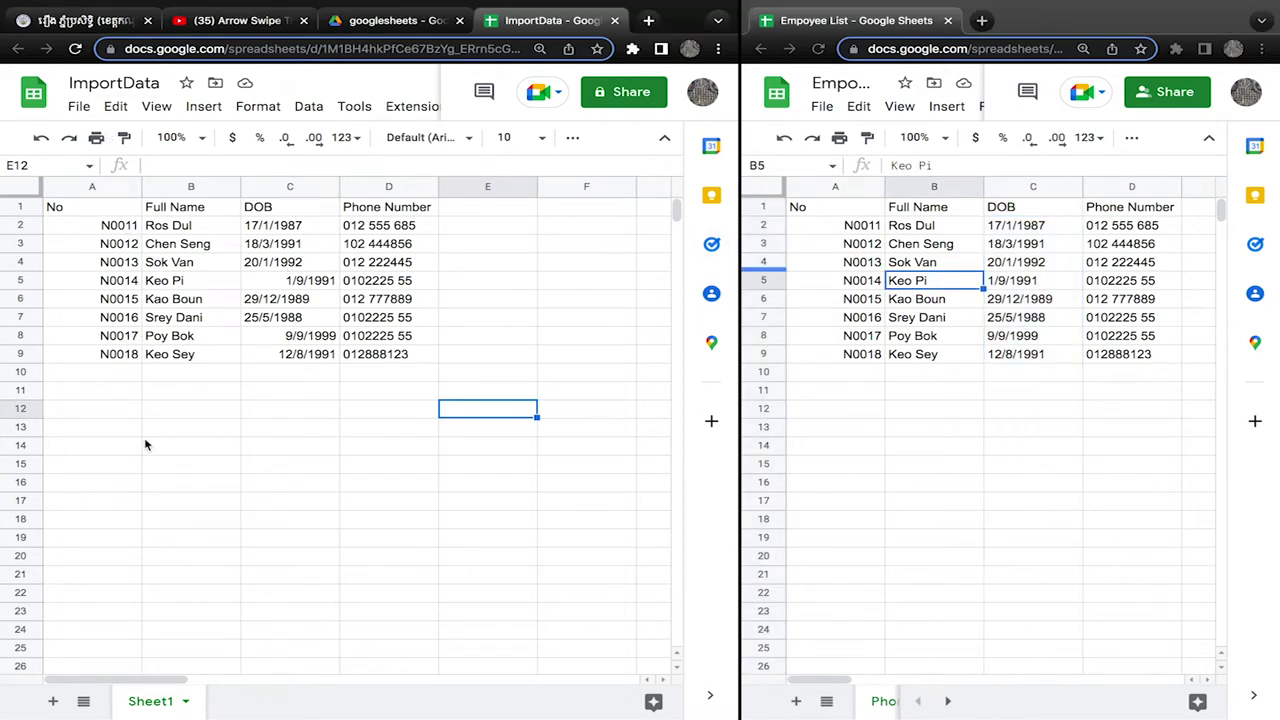
click(843, 373)
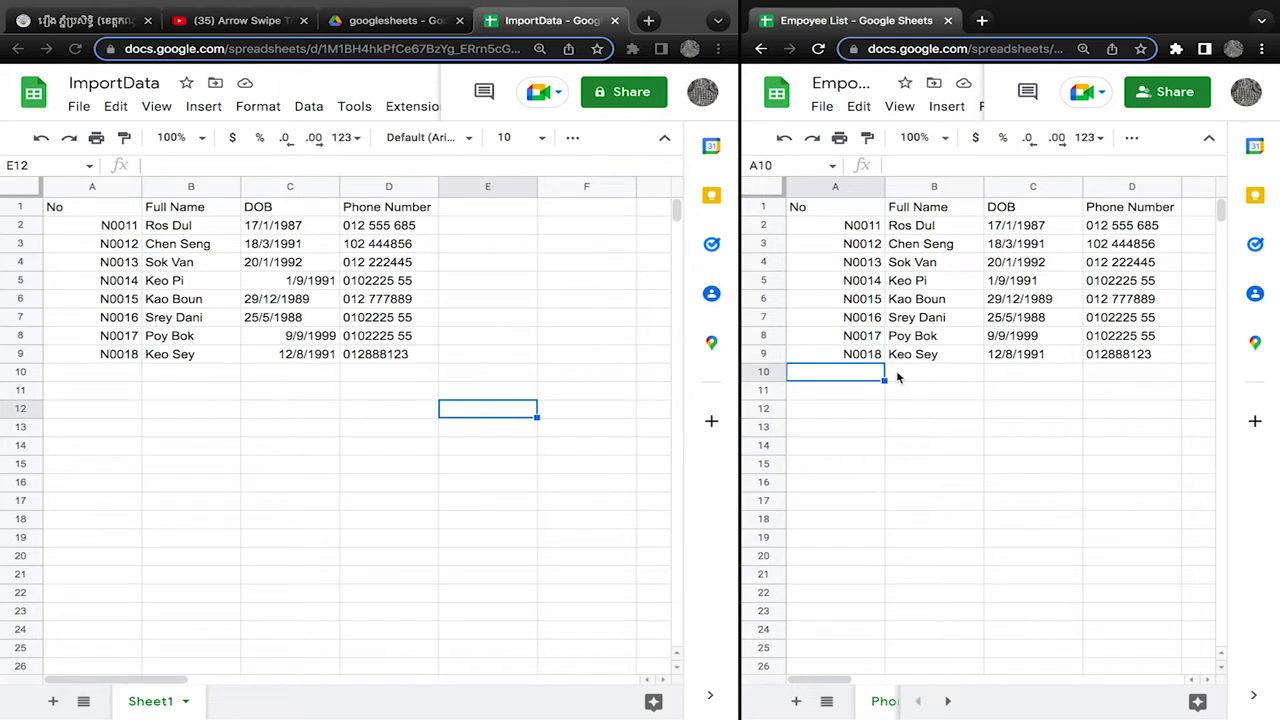
Enter the new employee's name, DOB 9/8/1998 and phone number in row 10.
click(941, 374)
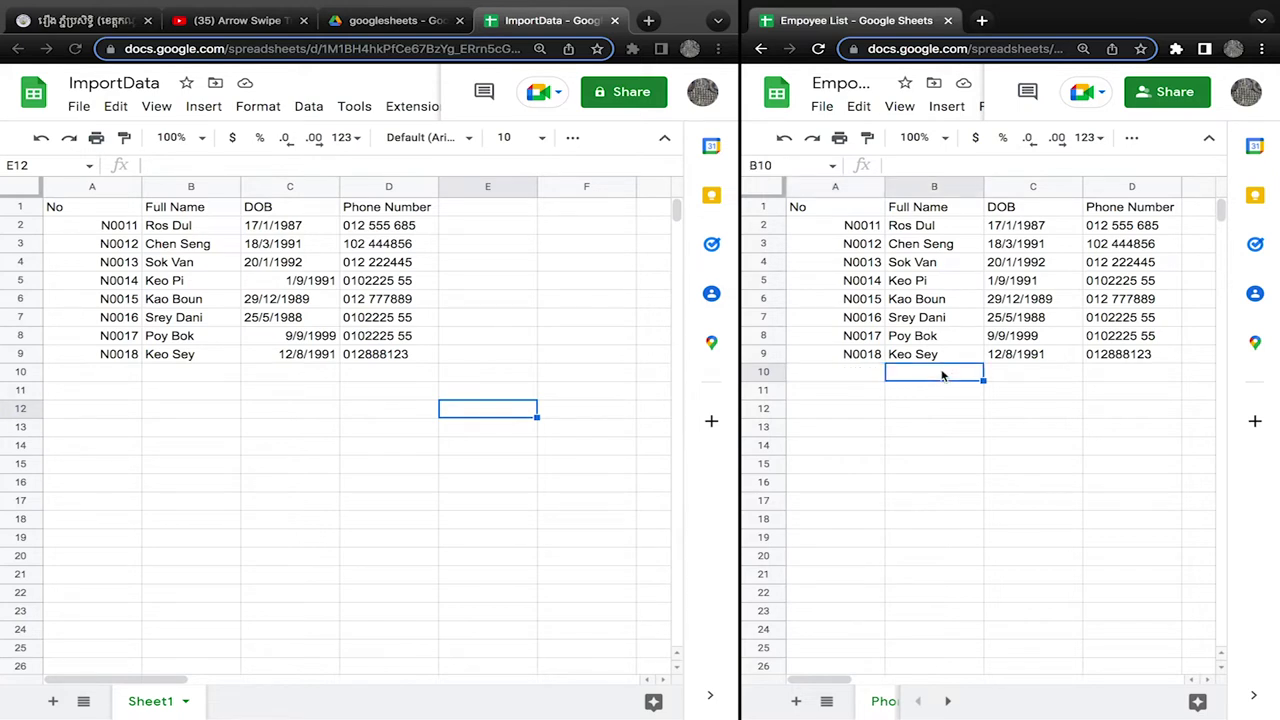
text(Rana)
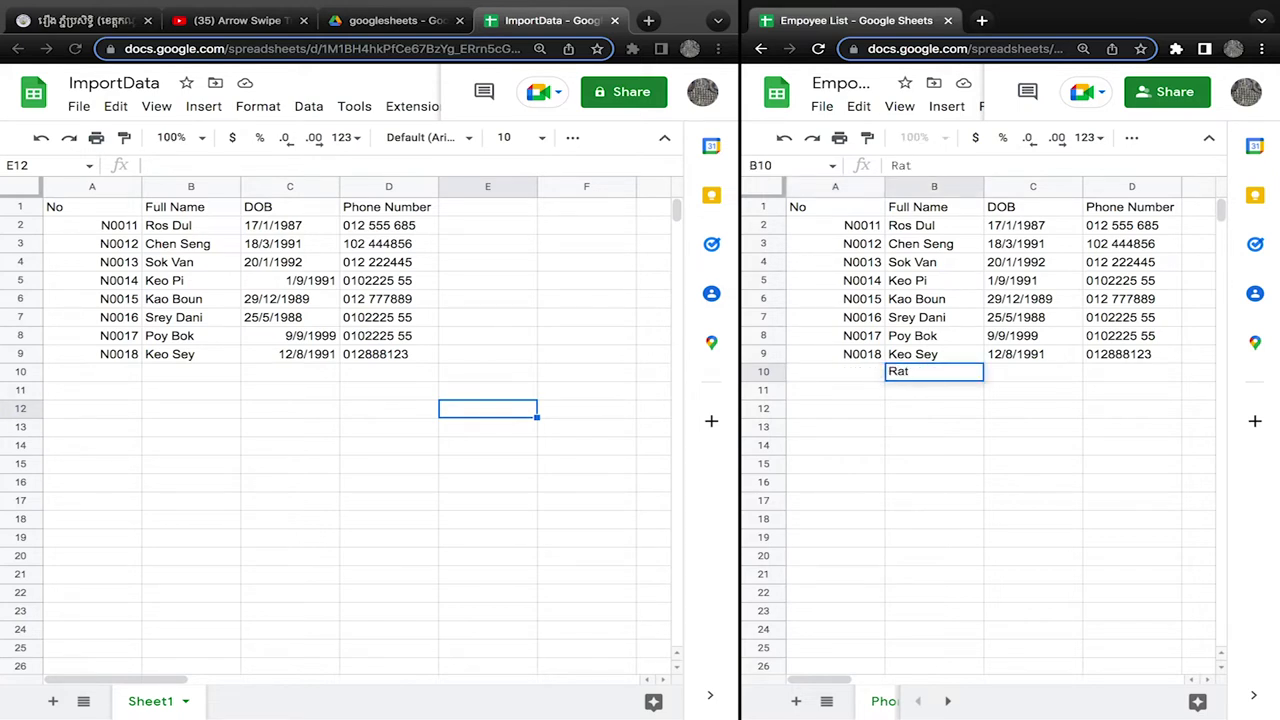
text(anak)
key(Tab)
text(9)
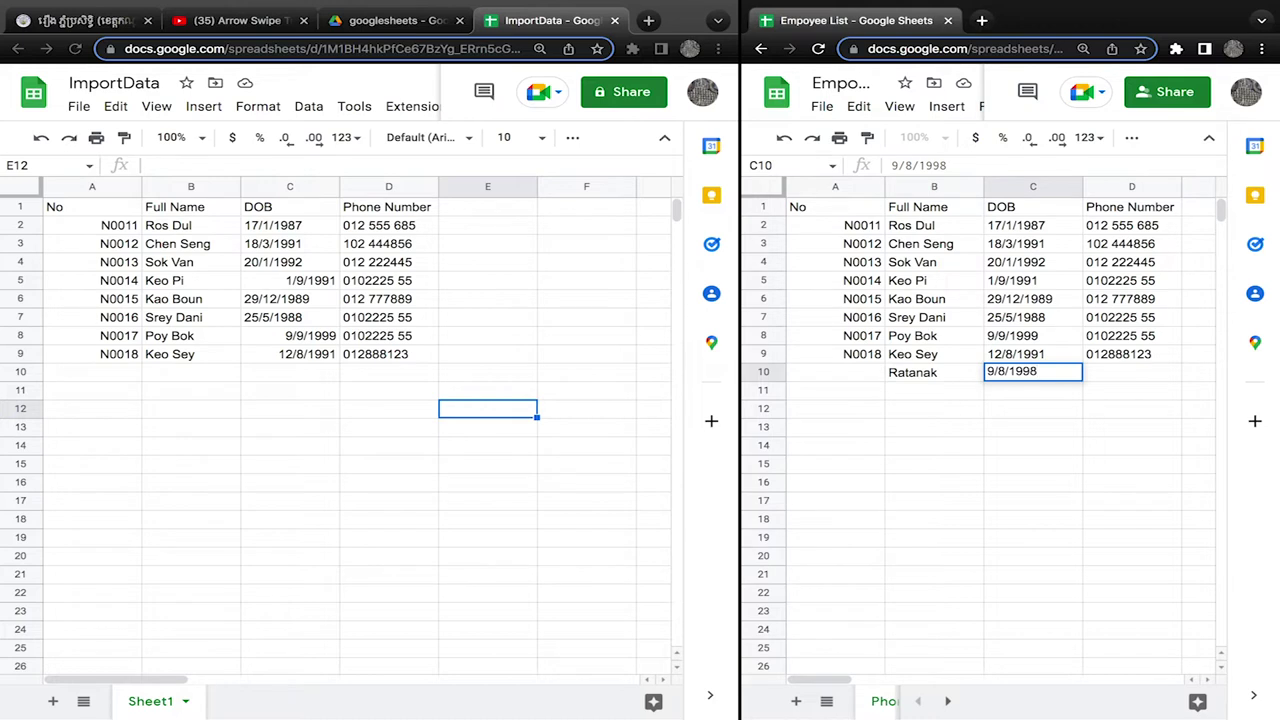
key(Tab)
text(0)
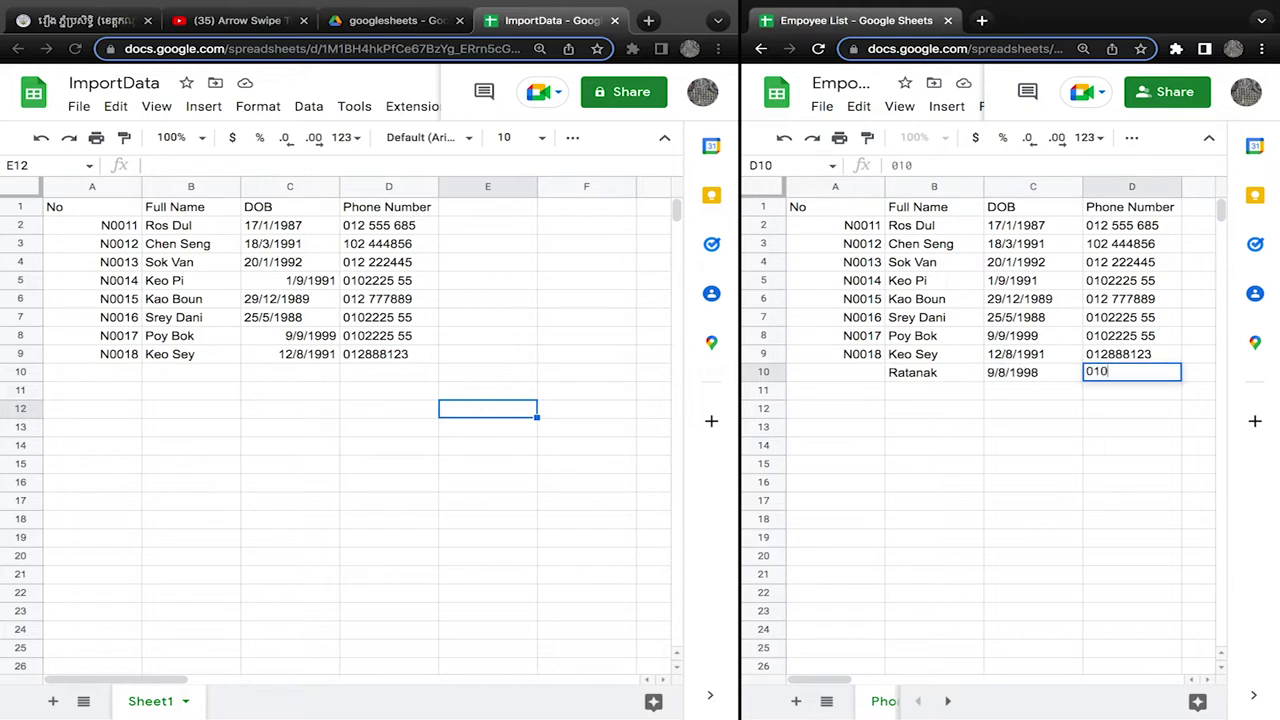
text(444877)
key(Return)
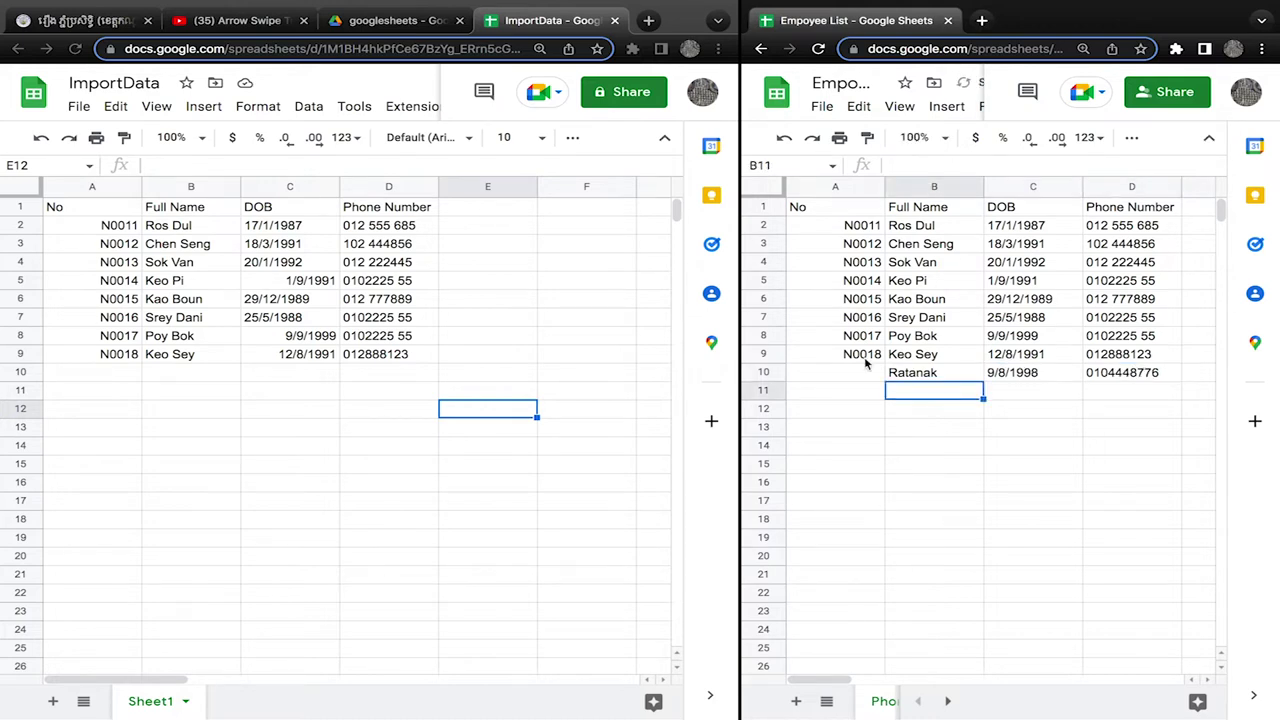
Fill the employee ID from A9 down into A10, then reload ImportData.
click(866, 355)
drag(884, 363, 880, 374)
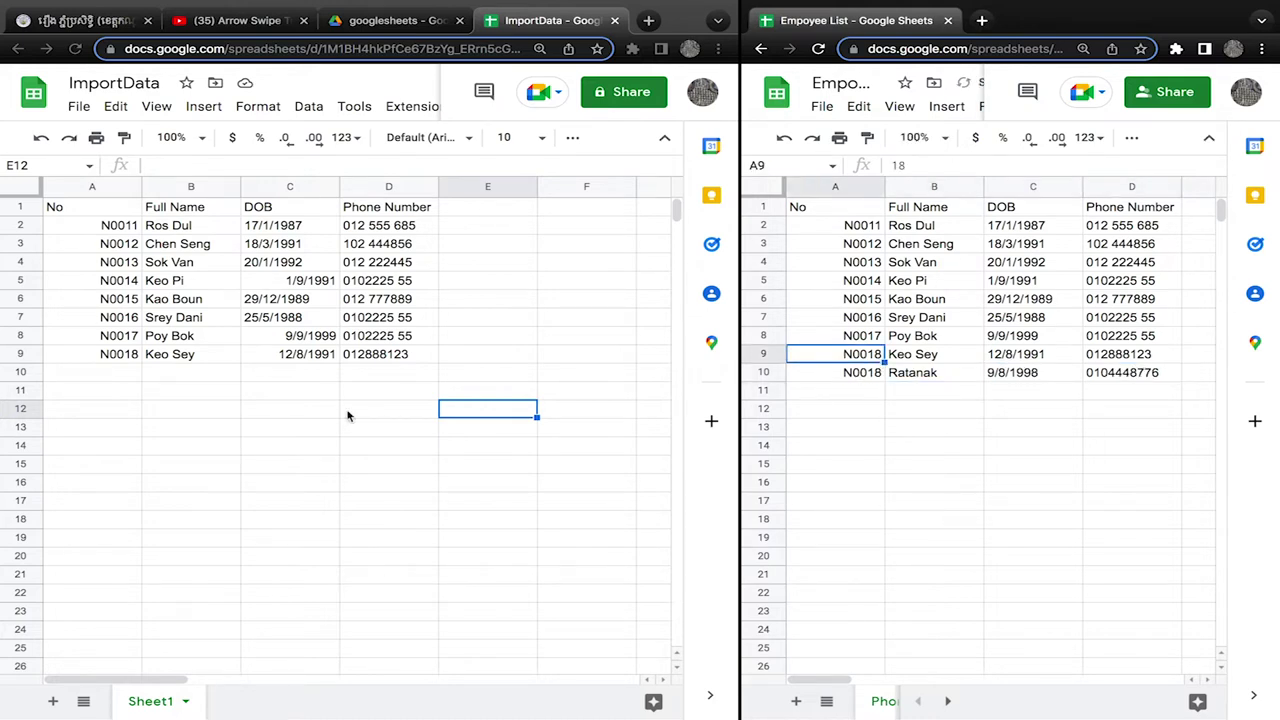
click(256, 355)
key(F5)
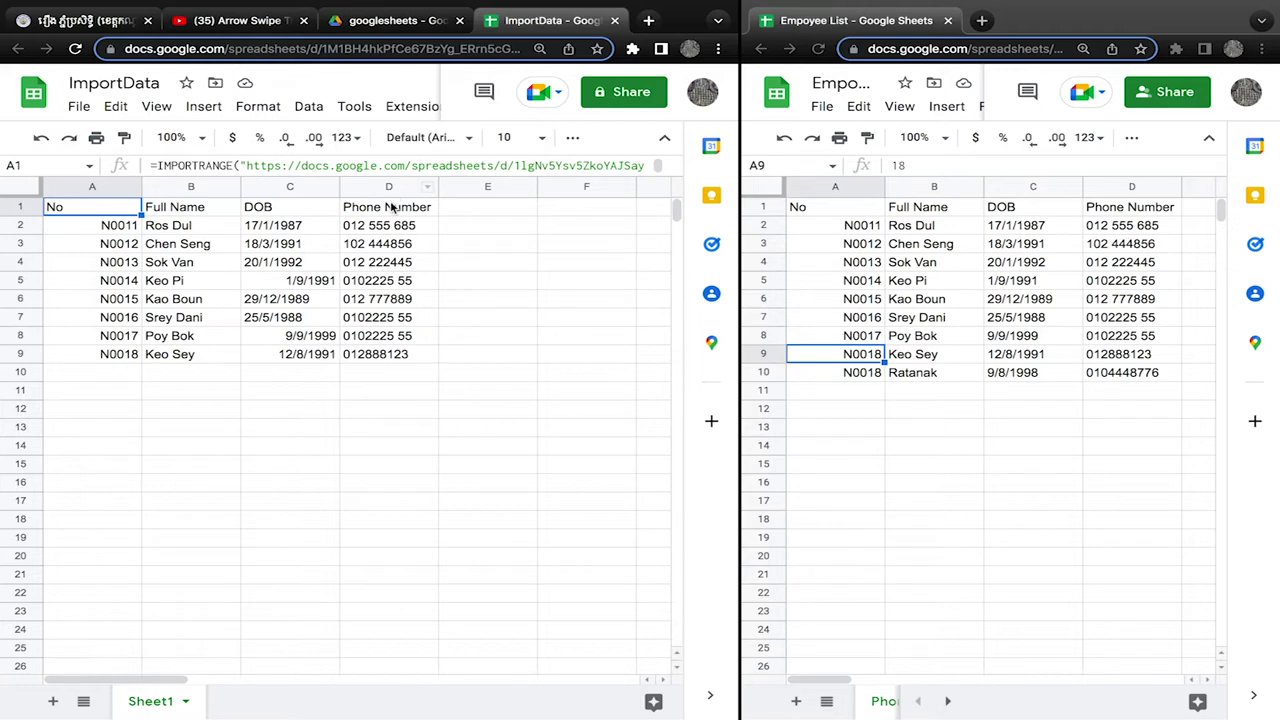
Re-enter ImportData's A1 IMPORTRANGE formula so the row 10 employee appears.
double_click(108, 210)
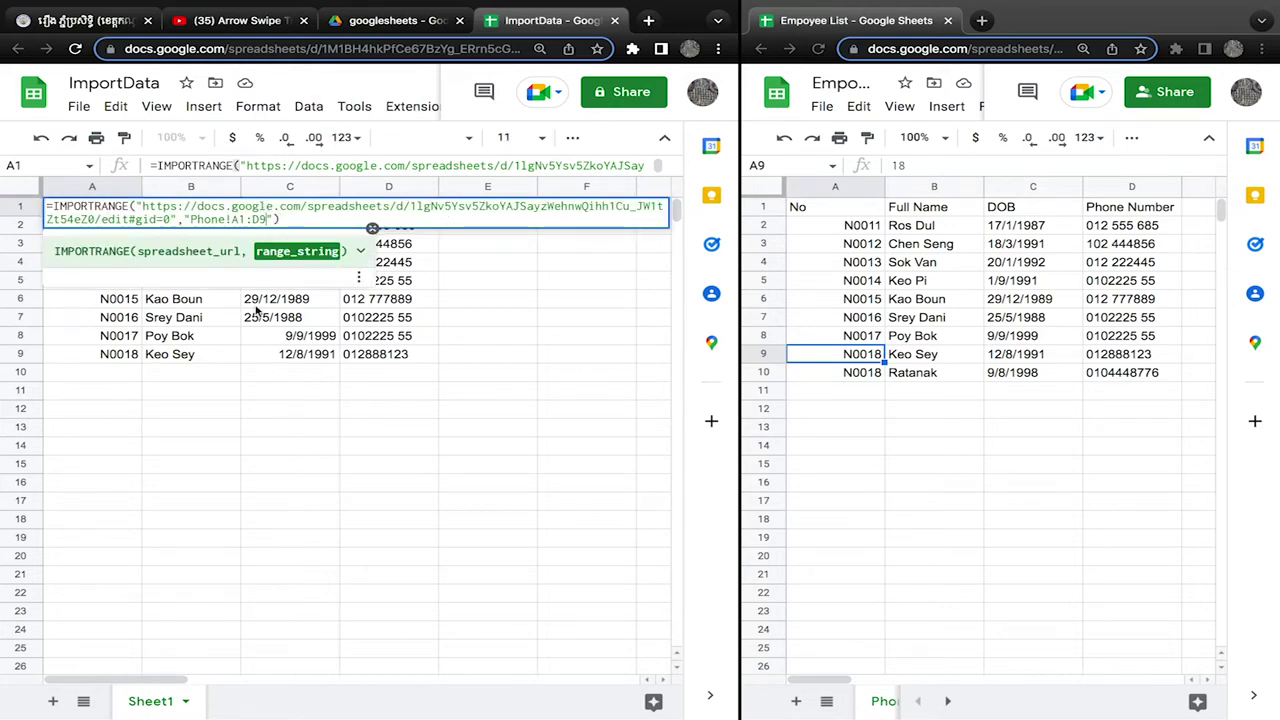
key(Return)
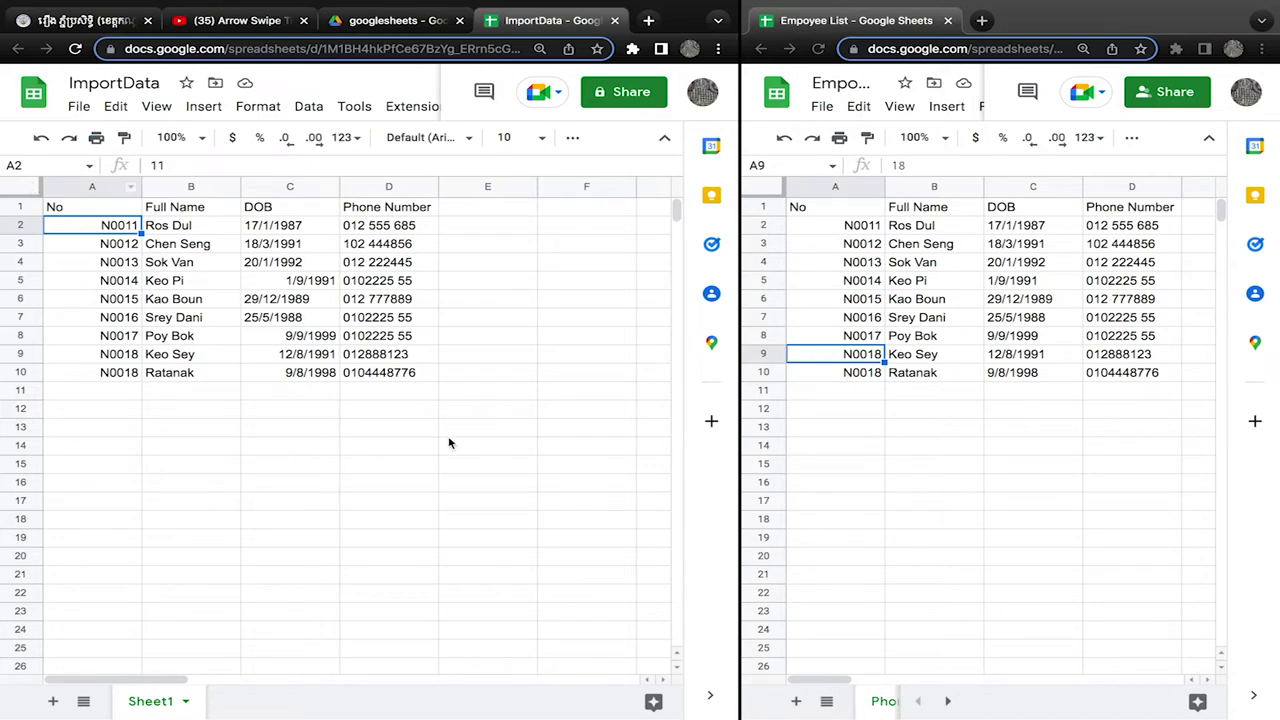
Select the existing employee IDs in A9 and A10 of the Employee List sheet.
mouse_move(389, 187)
click(863, 396)
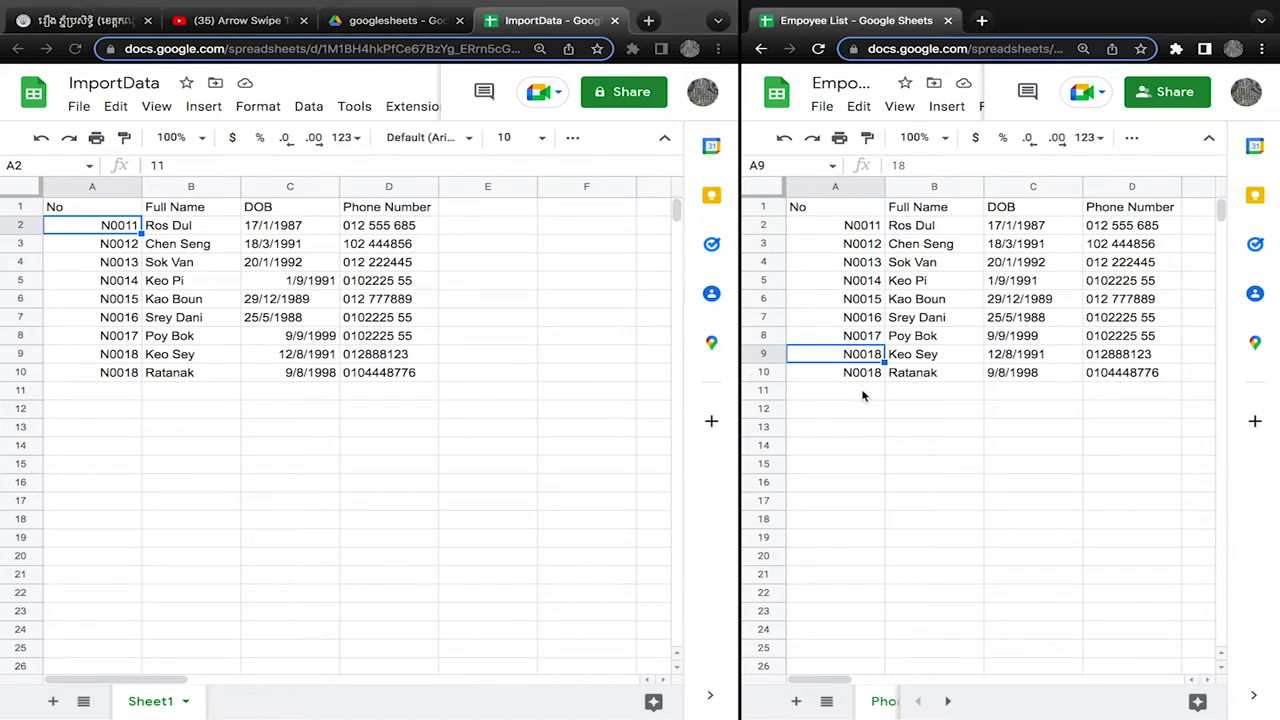
click(863, 396)
click(872, 376)
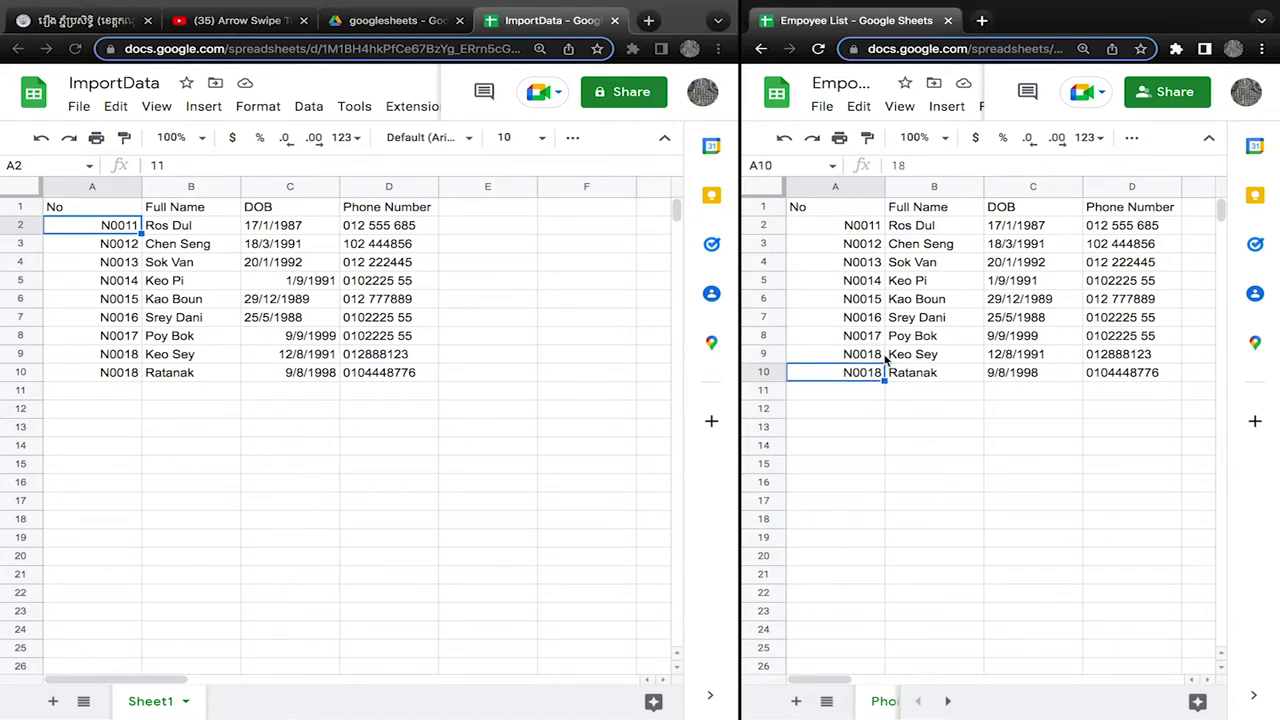
click(883, 357)
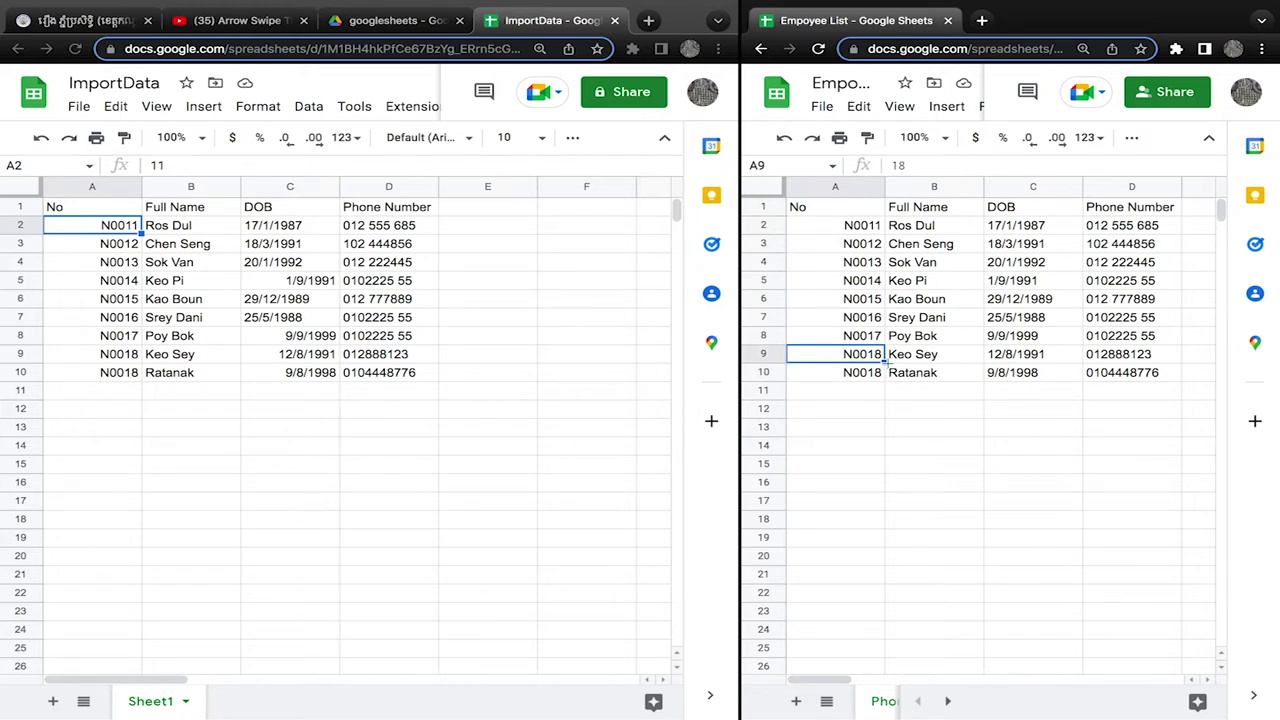
right_click(831, 356)
click(860, 372)
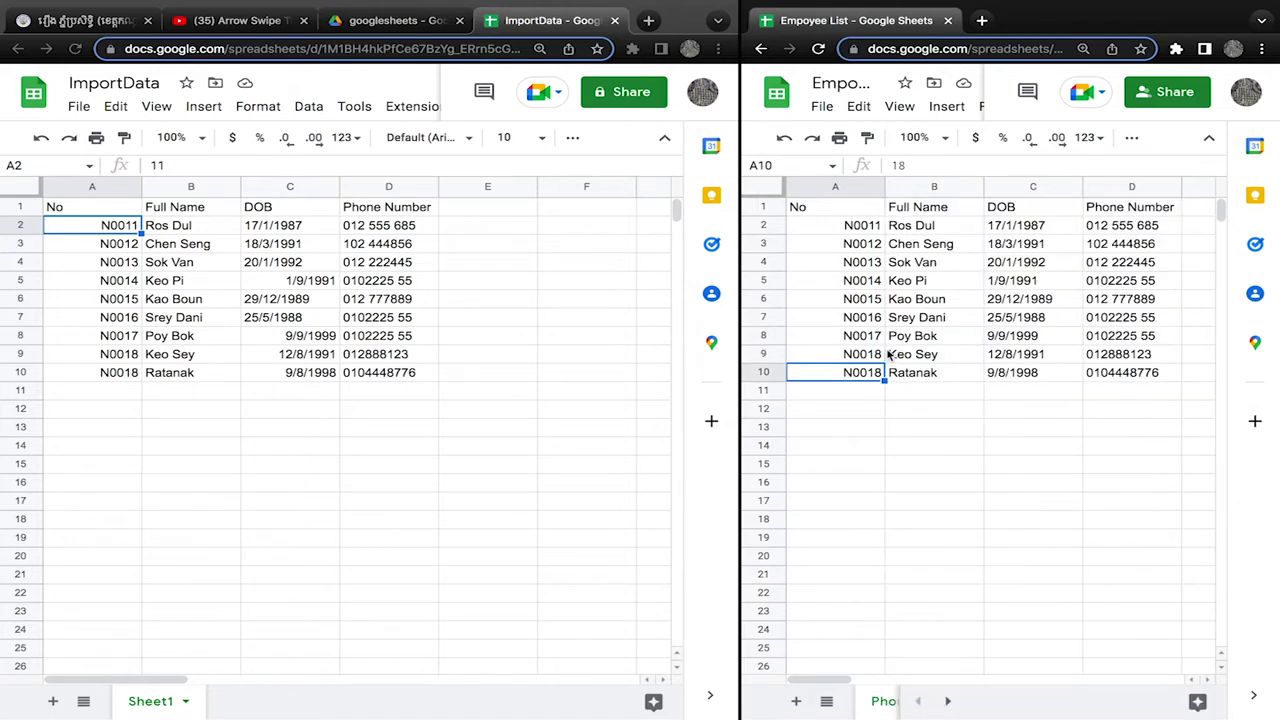
click(872, 355)
right_click(878, 356)
click(879, 356)
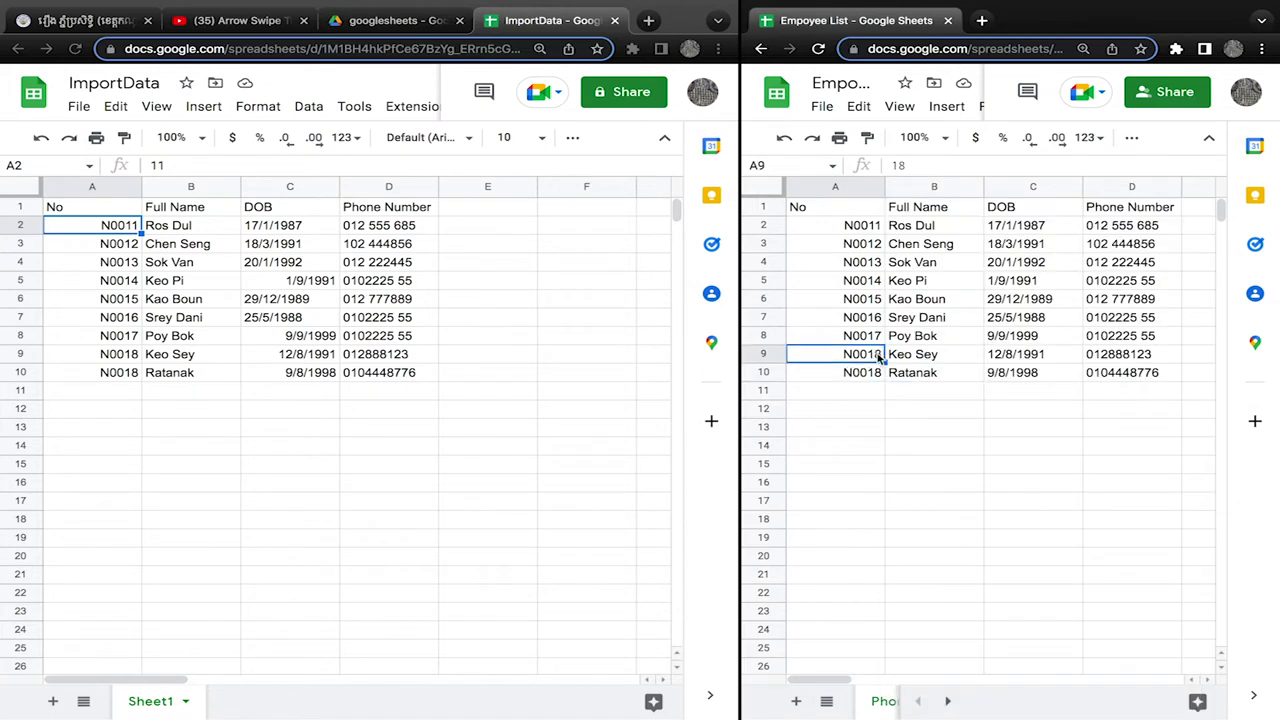
Fill A10 with the next ID, N0019, and confirm ImportData mirrors it.
click(880, 374)
click(860, 354)
drag(883, 363, 883, 380)
click(870, 408)
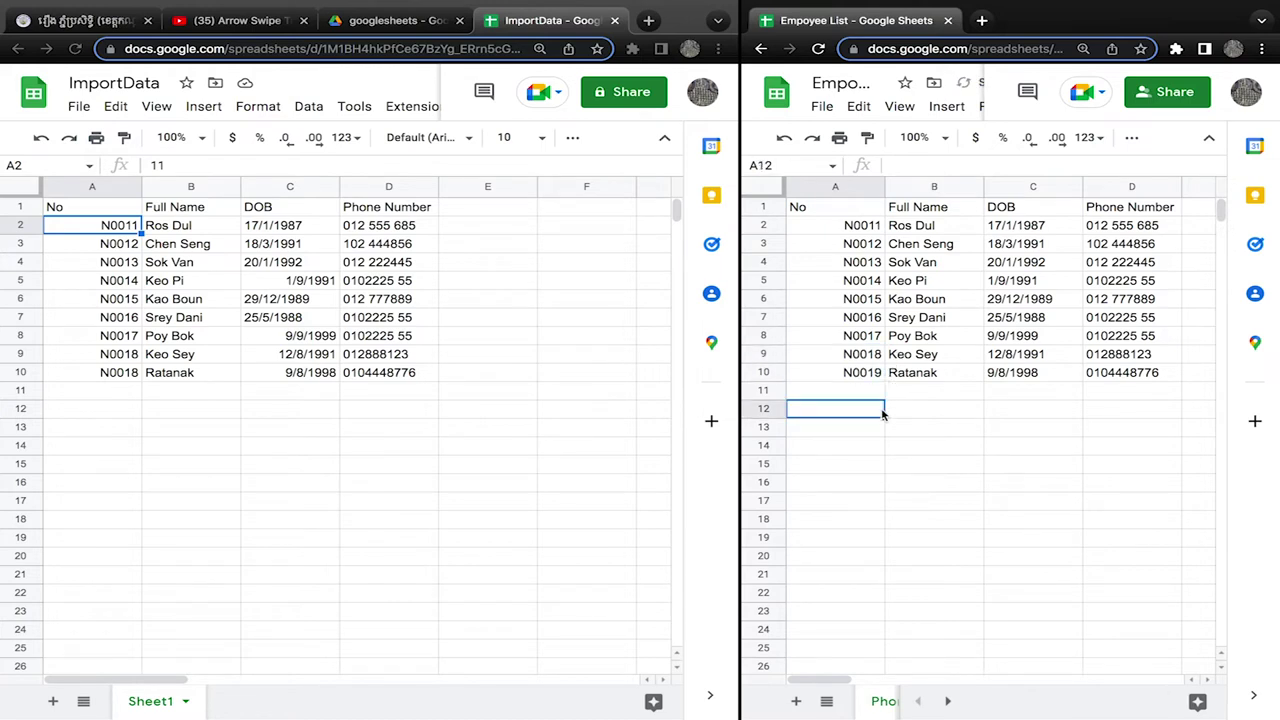
click(120, 378)
text(9)
Enter the new employee's name, birth date 7/12/1991 and phone number in row 11.
click(925, 395)
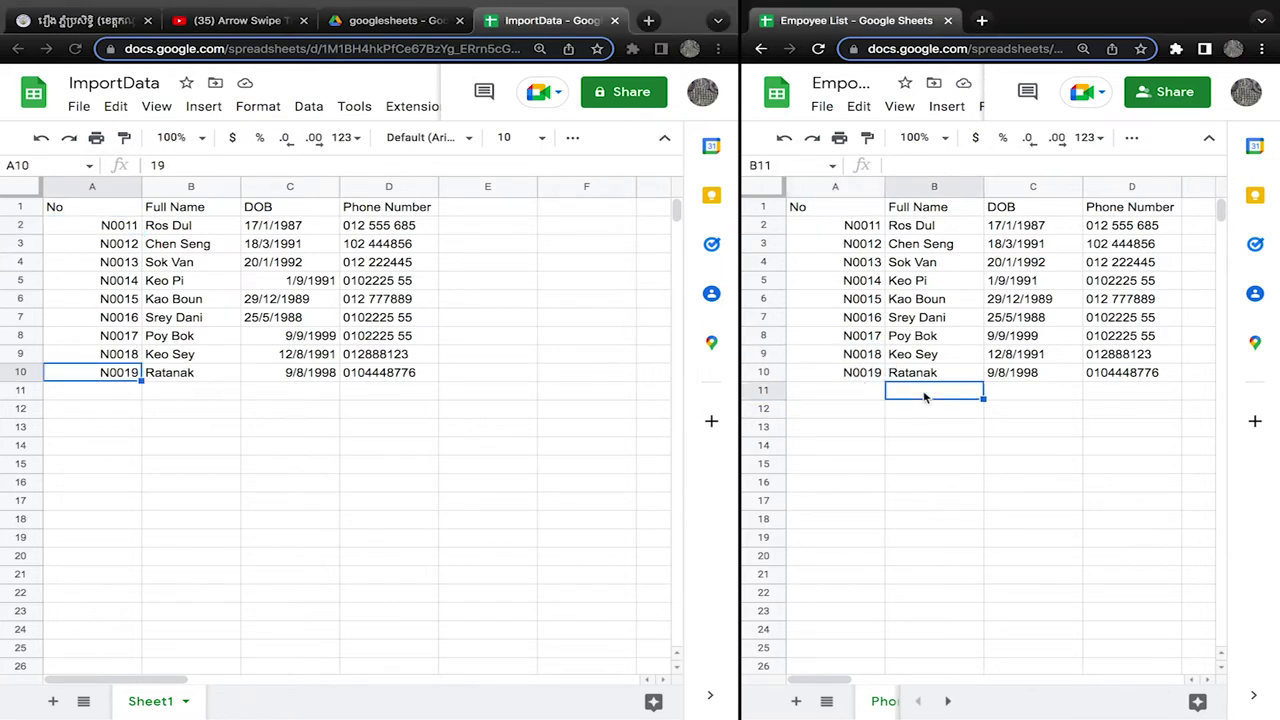
text(Mey OK)
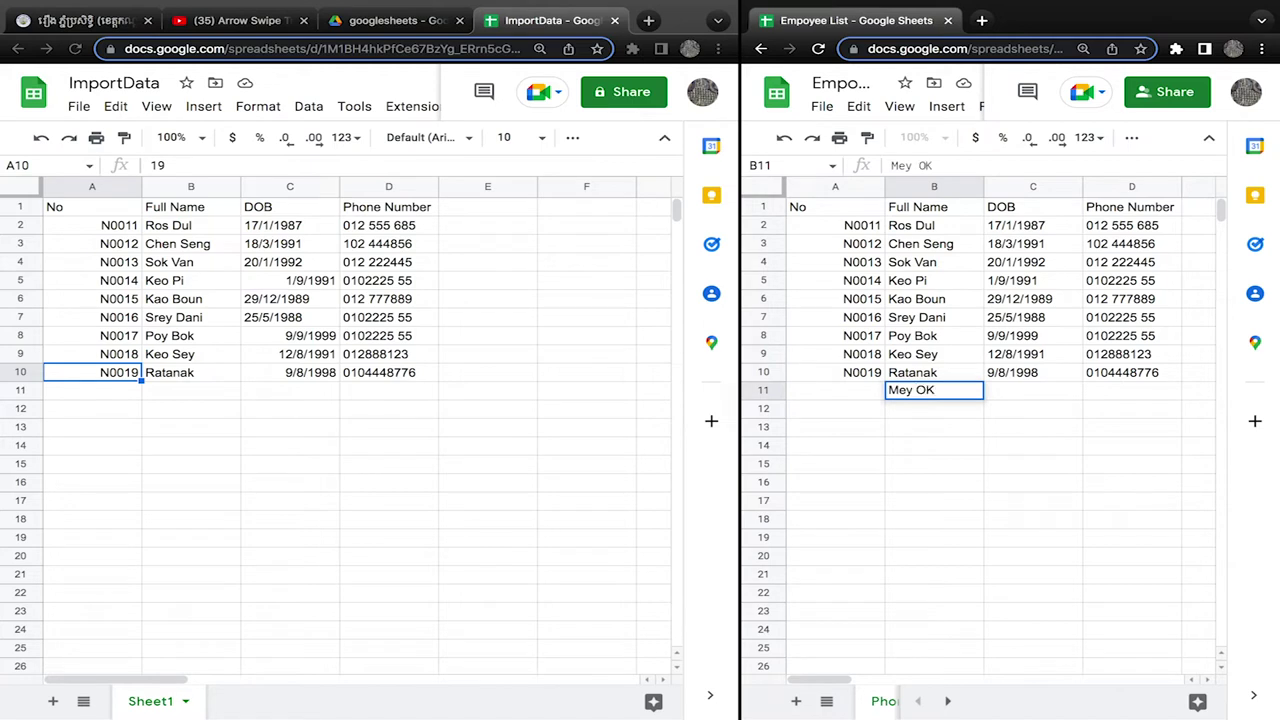
key(Tab)
text(7)
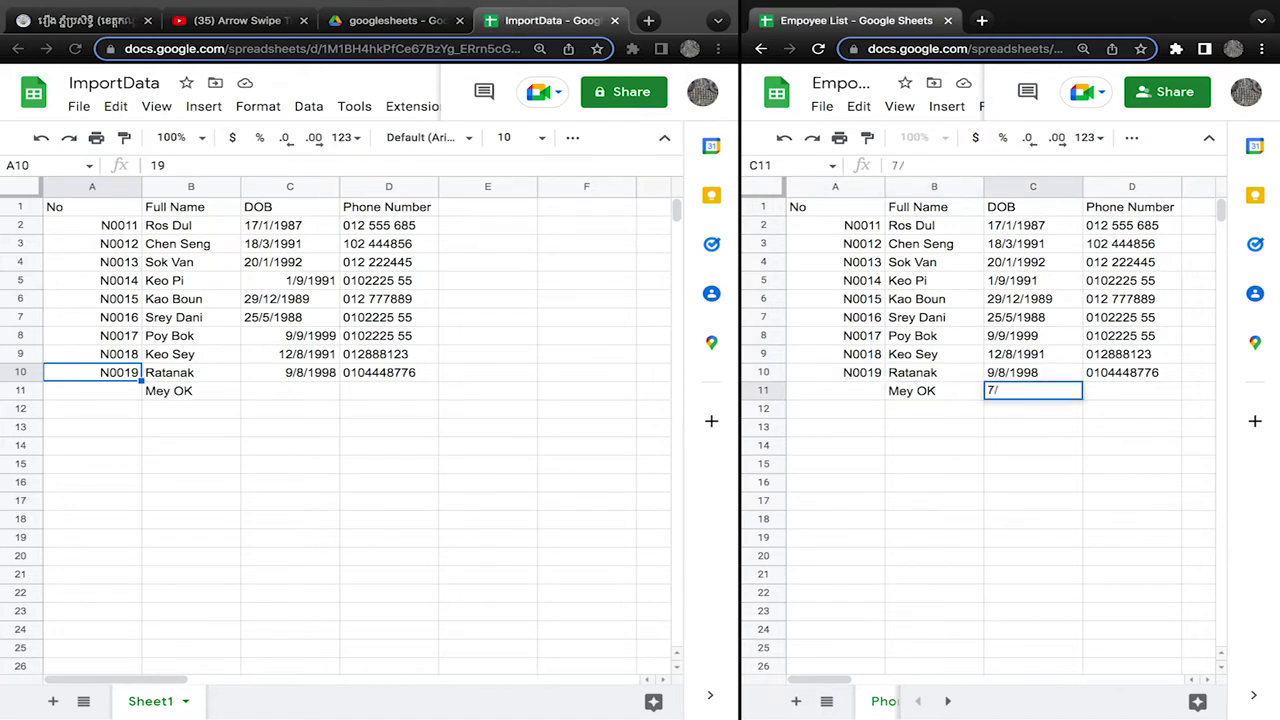
text(991)
key(Tab)
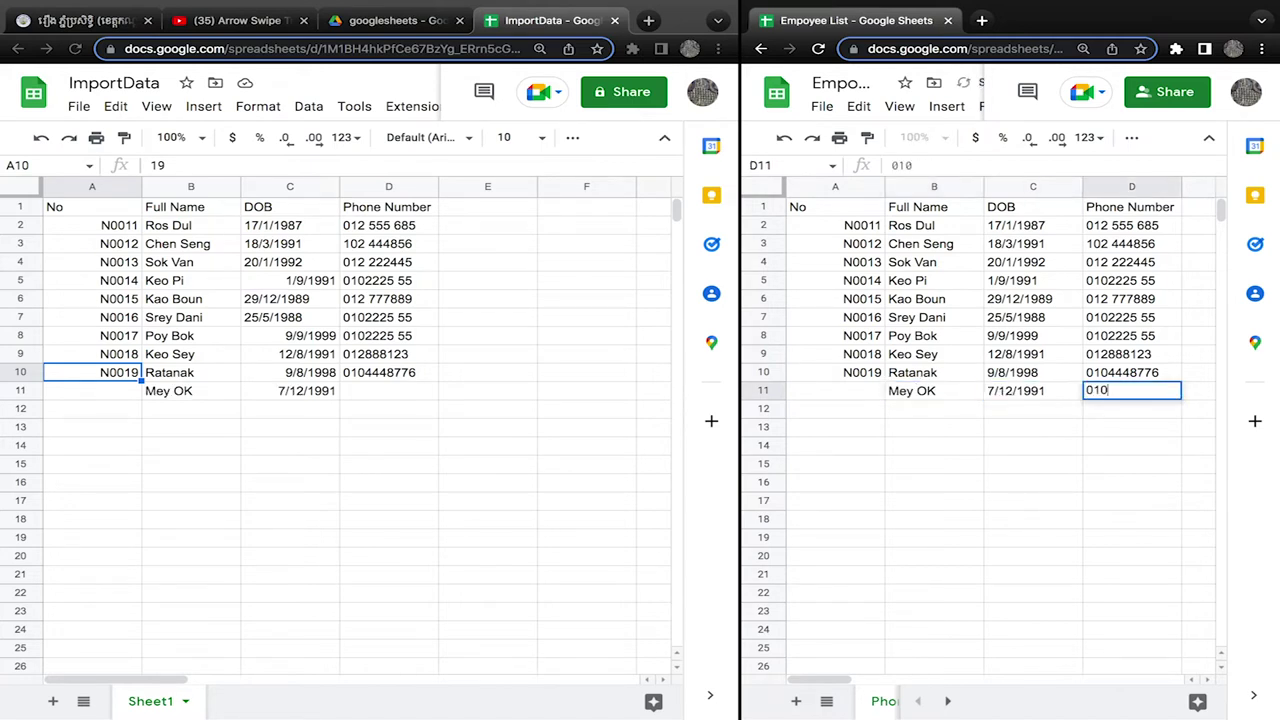
key(Return)
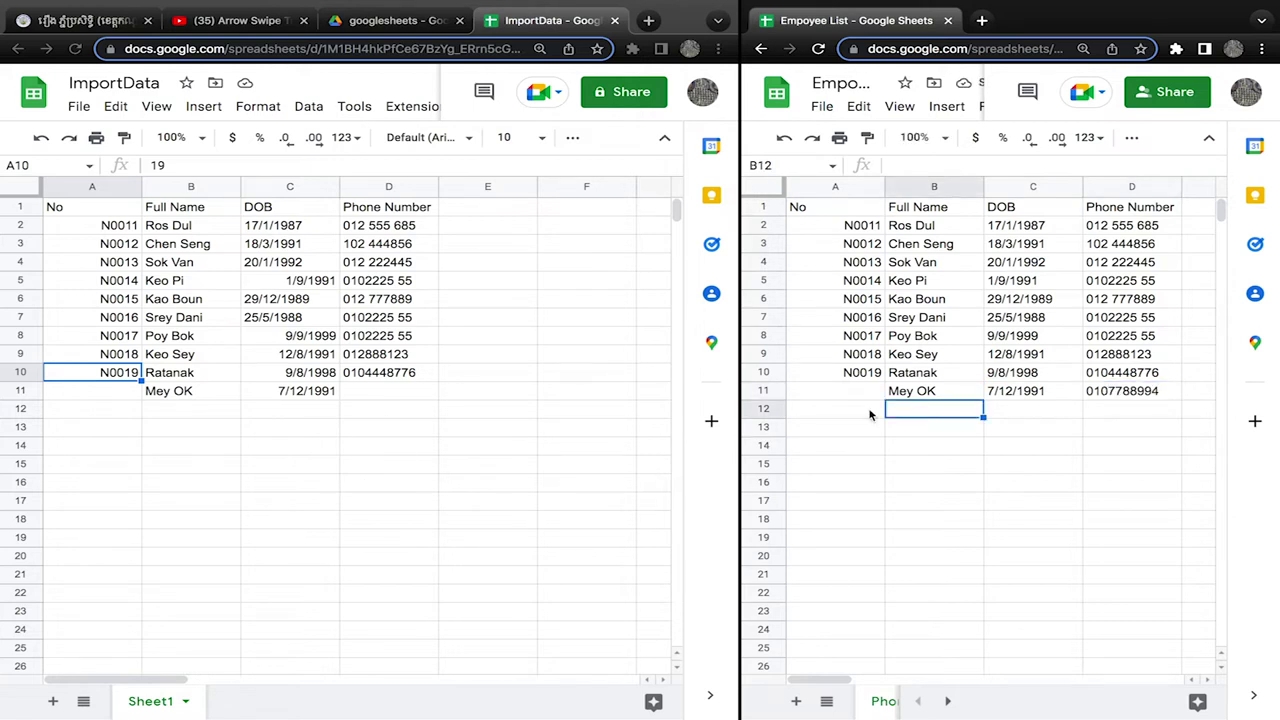
Continue the ID series into A11 so the new employee gets N0020.
click(858, 378)
drag(884, 381, 860, 391)
click(934, 445)
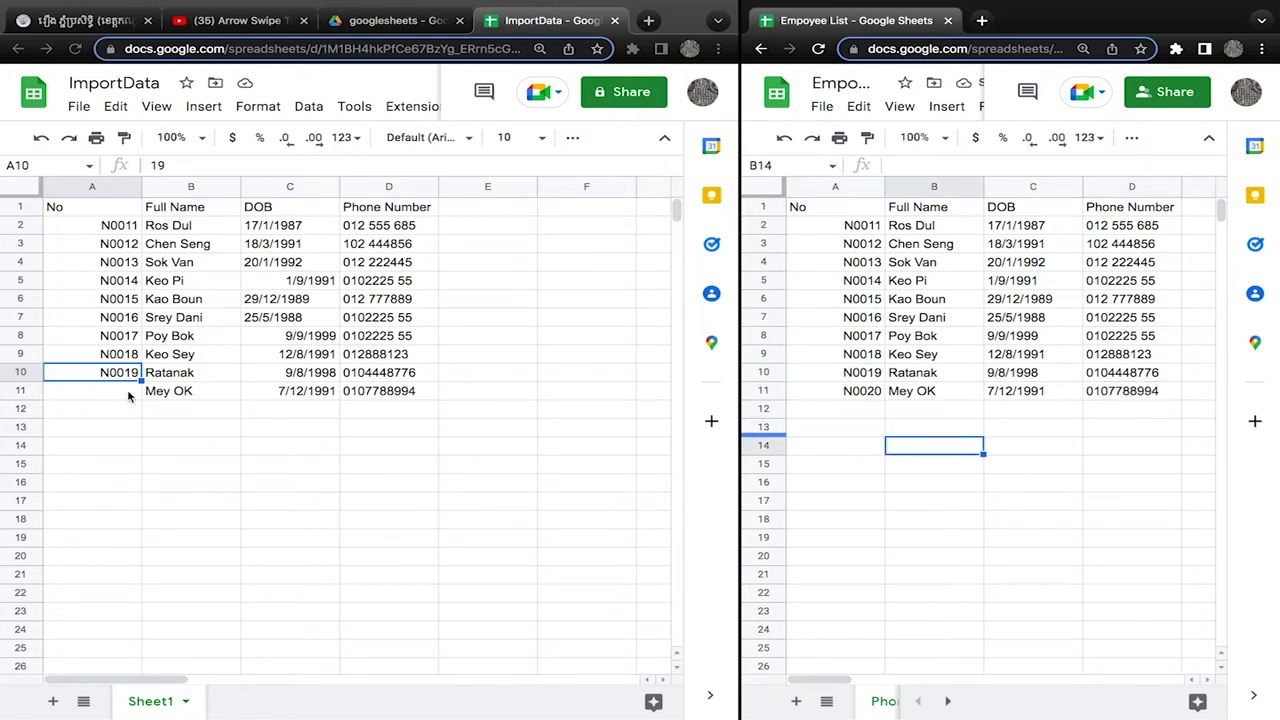
Check that ImportData now shows the new row 11, including its birth date.
click(438, 428)
click(308, 393)
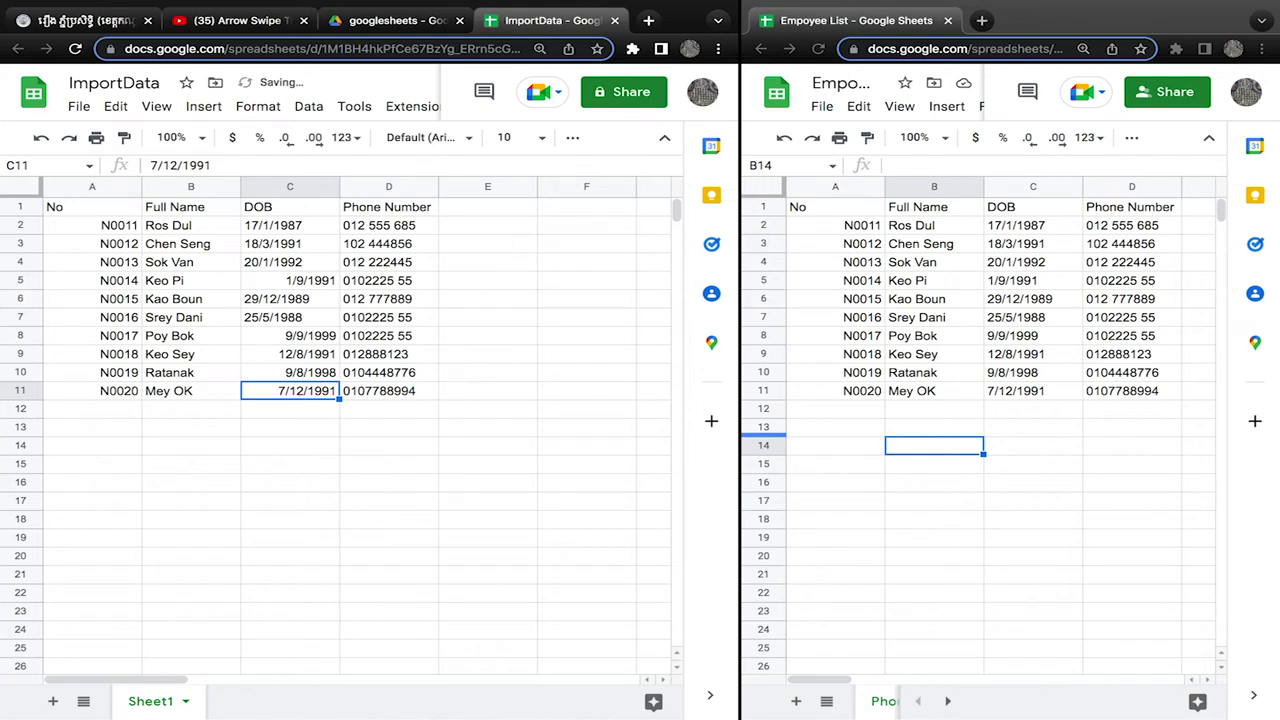
click(300, 357)
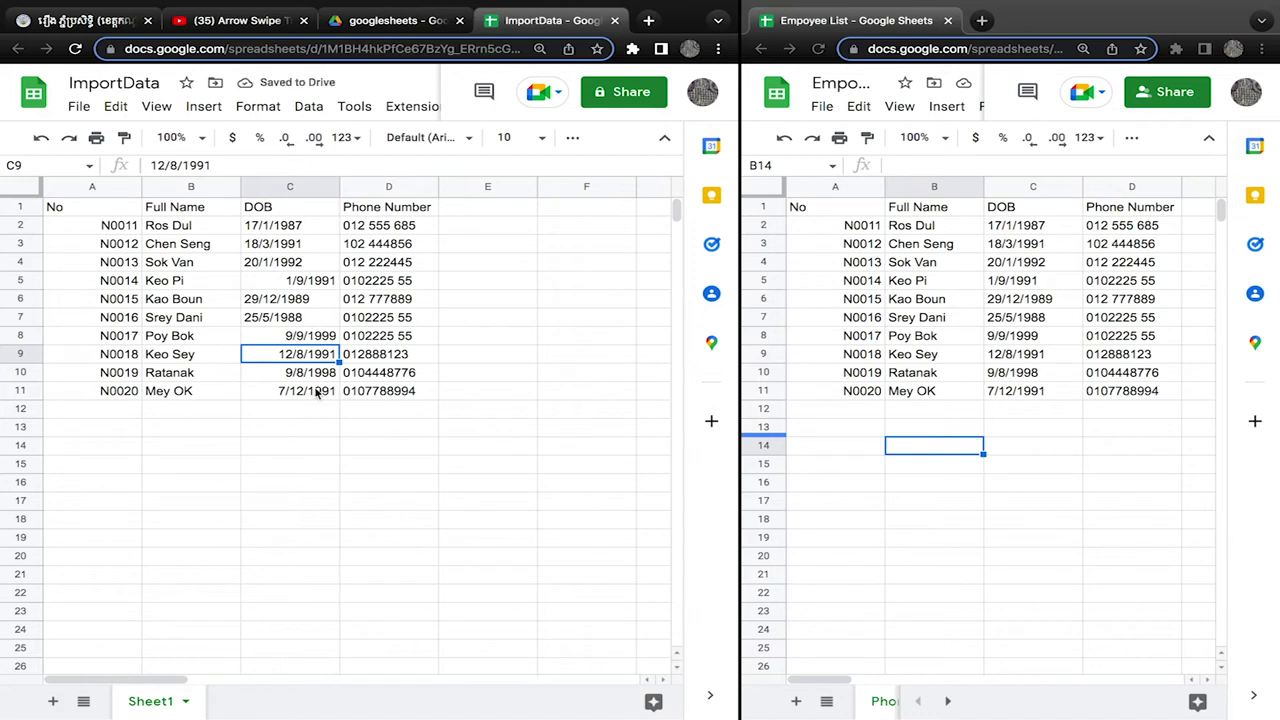
text(0)
key(Return)
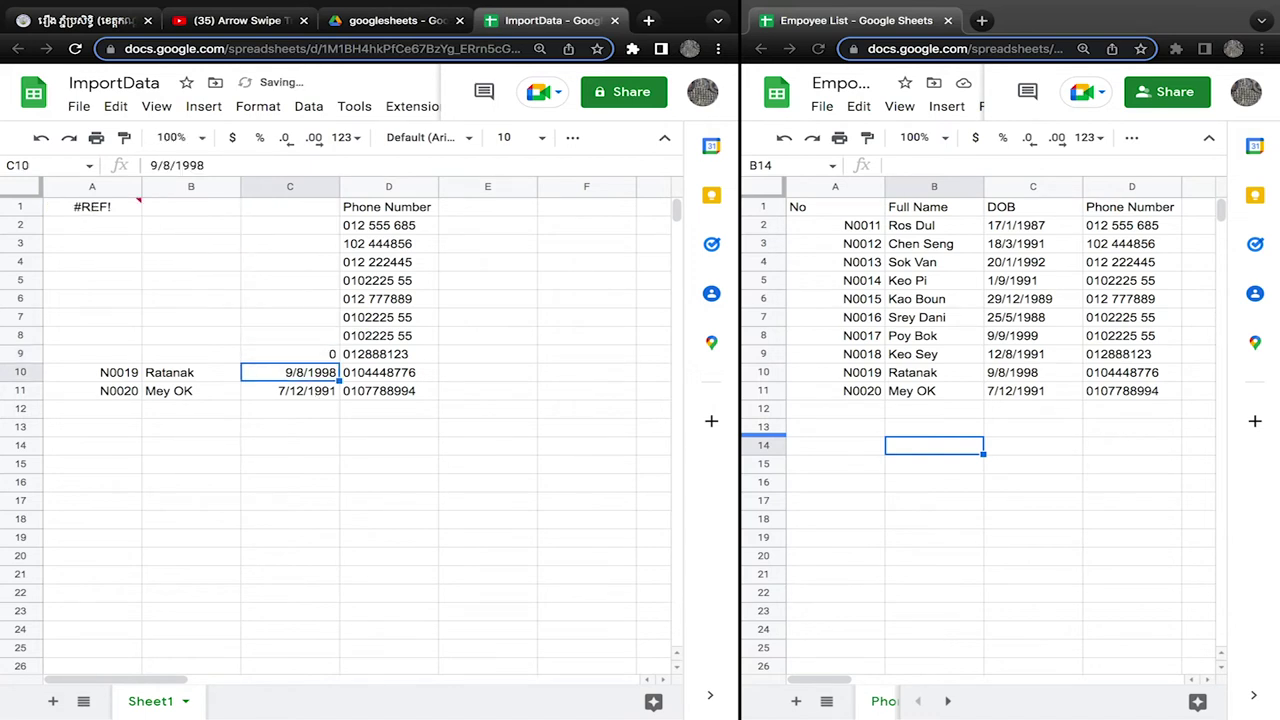
click(318, 354)
key(Delete)
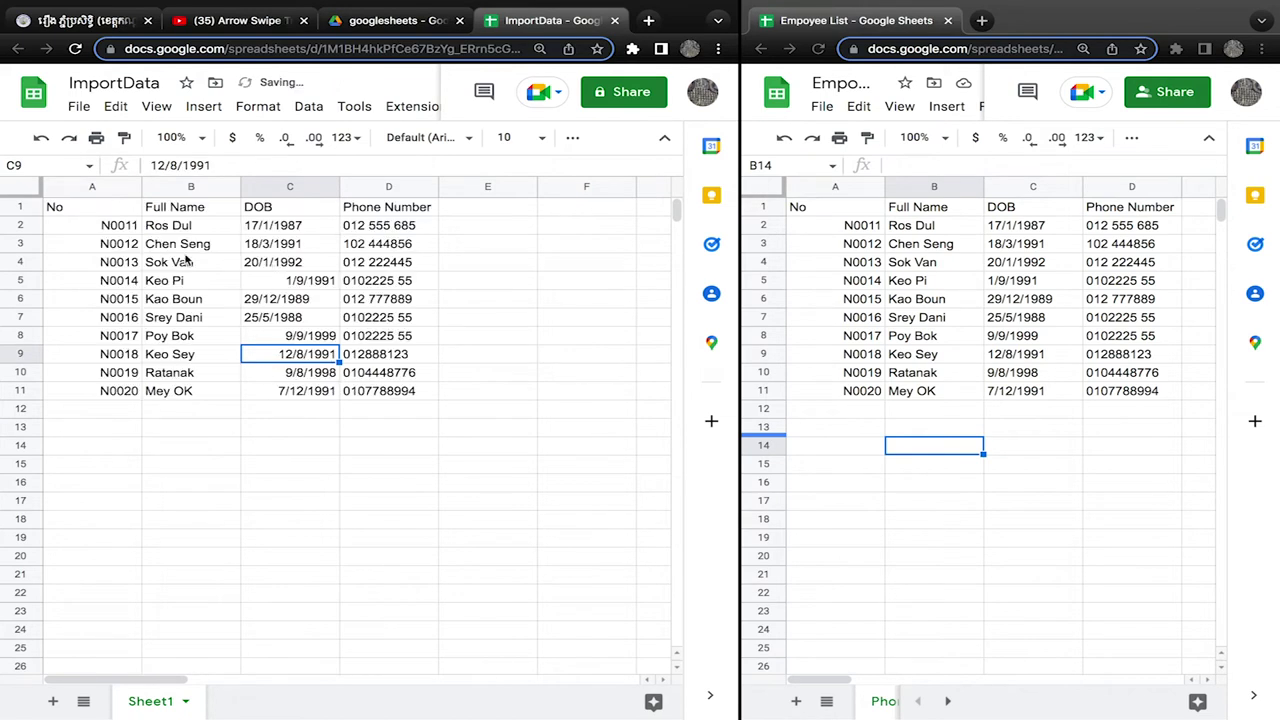
click(110, 207)
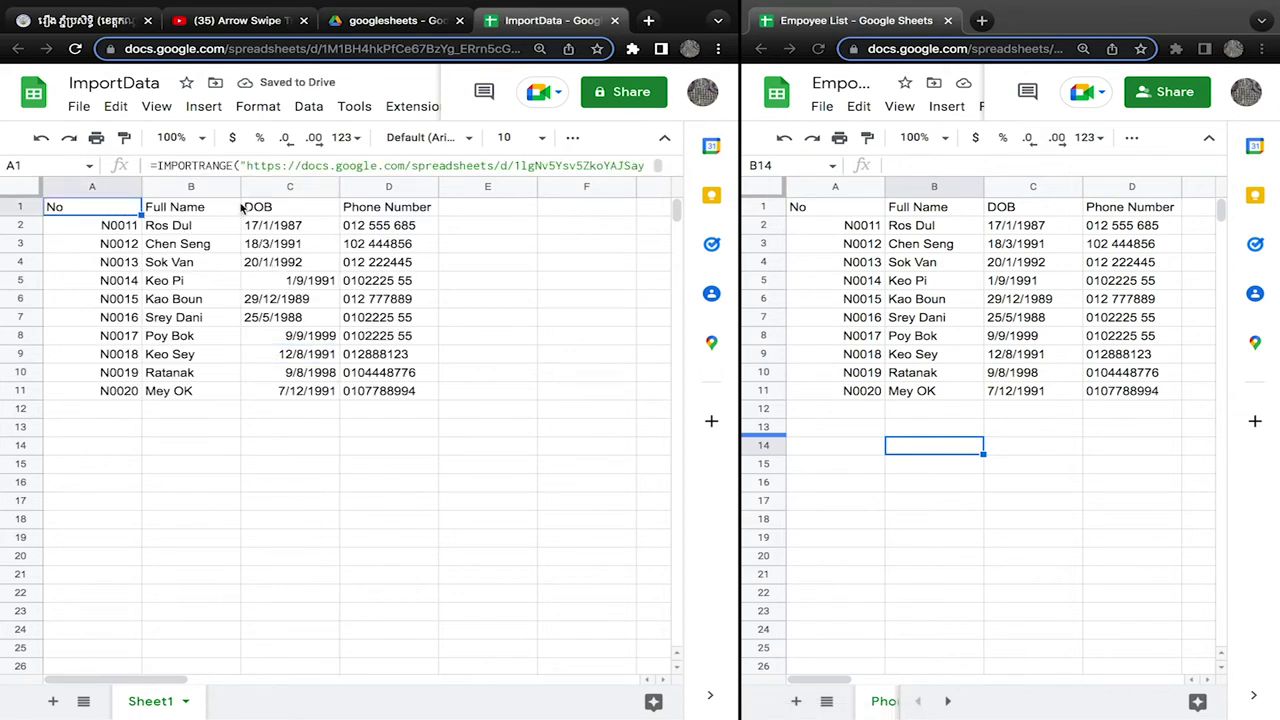
double_click(127, 209)
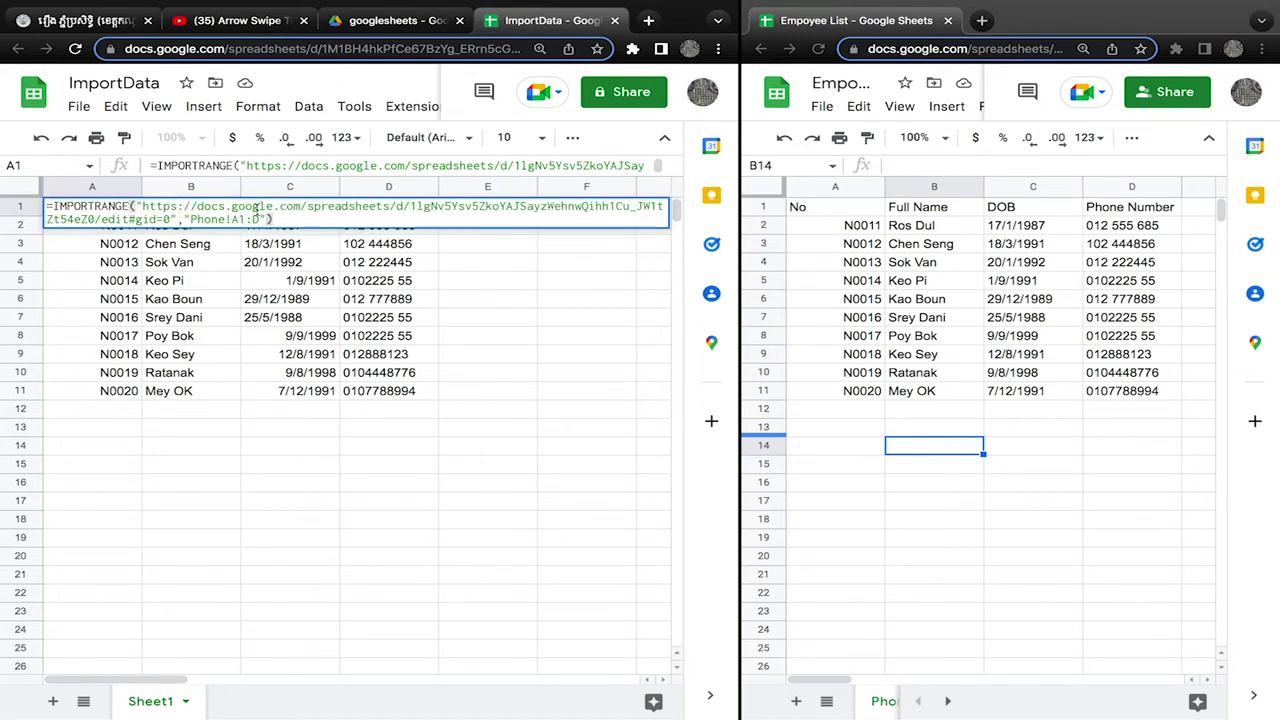
Delete 'Phone!' from ImportData's A1 IMPORTRANGE range so it imports A1:D.
double_click(221, 216)
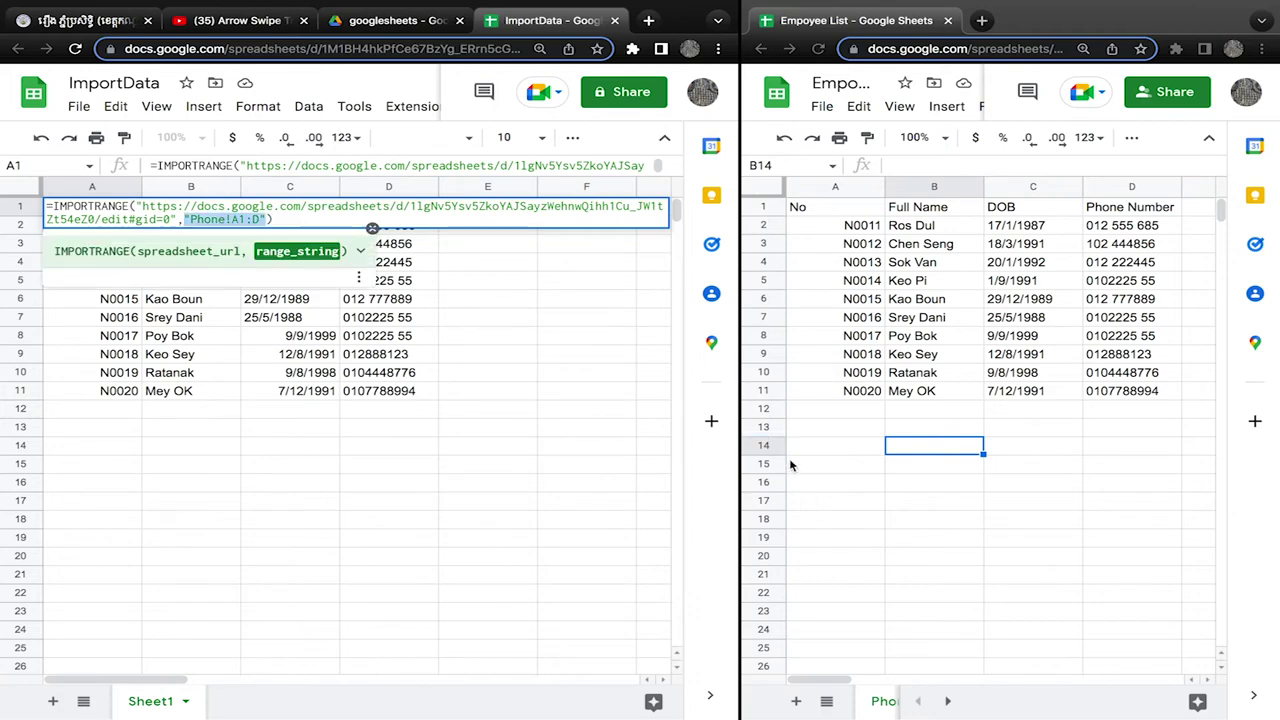
drag(738, 437, 659, 449)
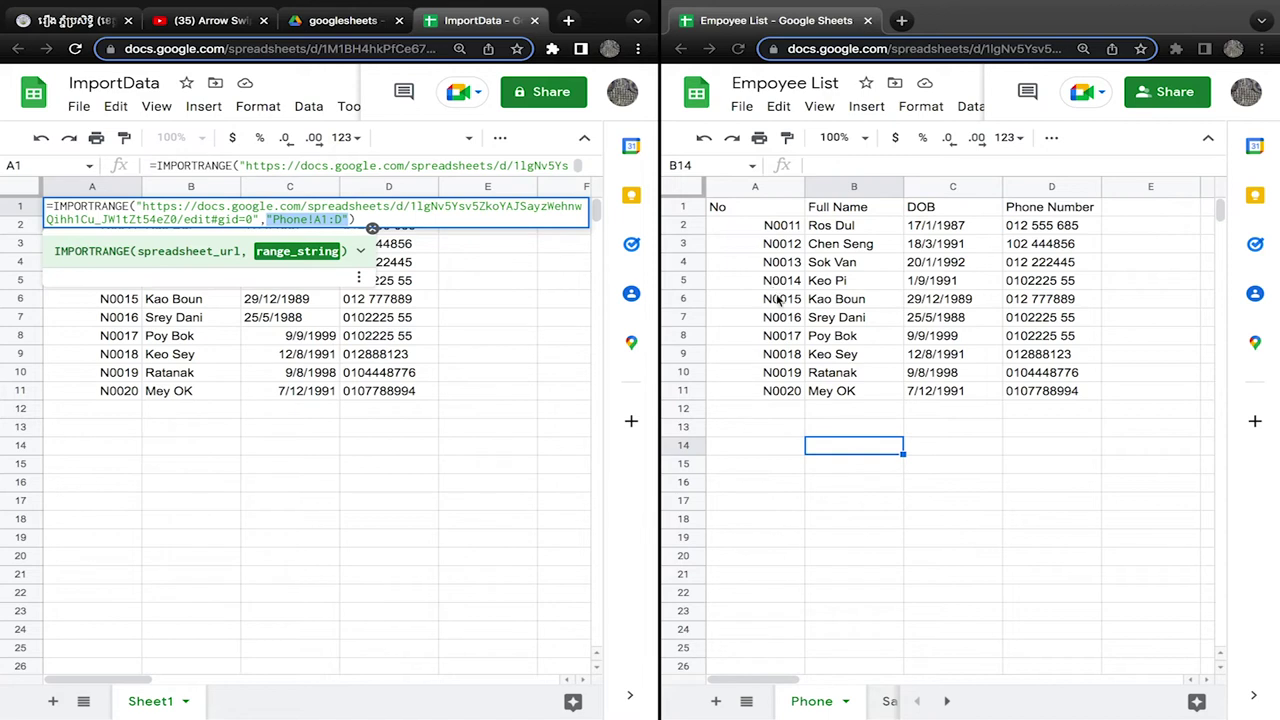
click(313, 219)
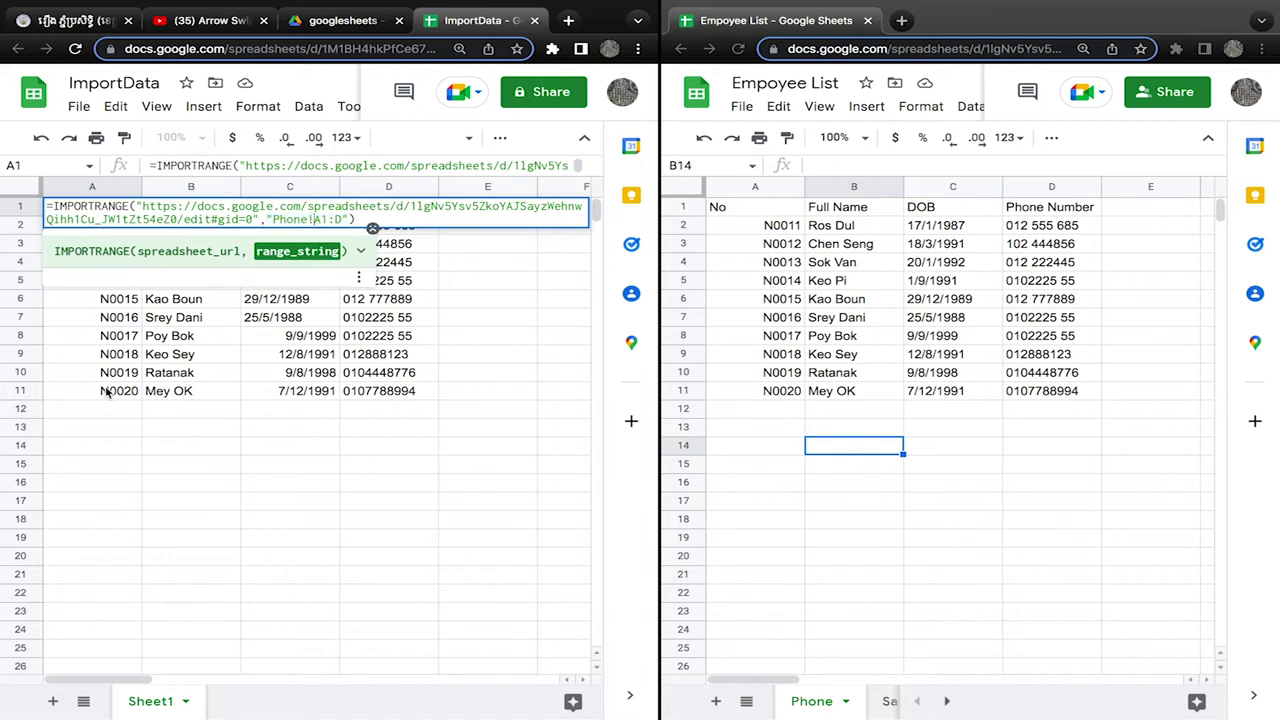
key(BackSpace)
key(BackSpace)
key(BackSpace)
key(BackSpace)
key(BackSpace)
key(BackSpace)
key(Return)
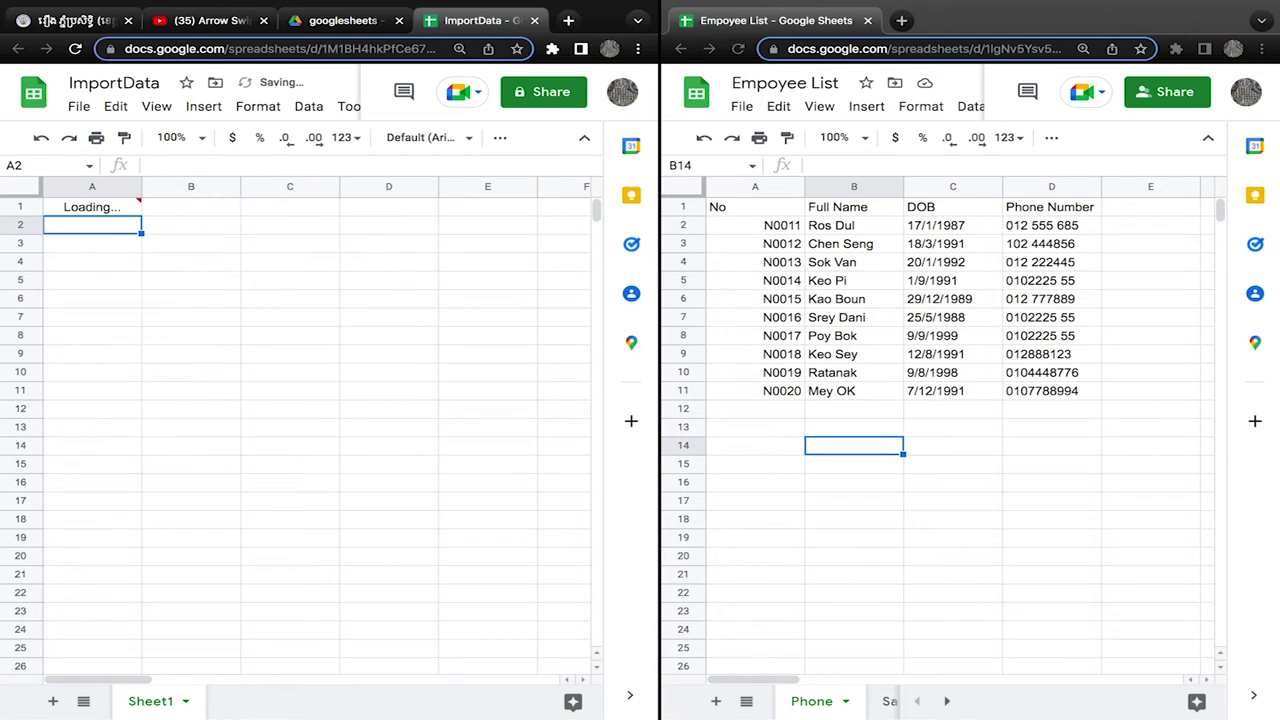
Open the Salary sheet in the Employee List spreadsheet.
click(257, 284)
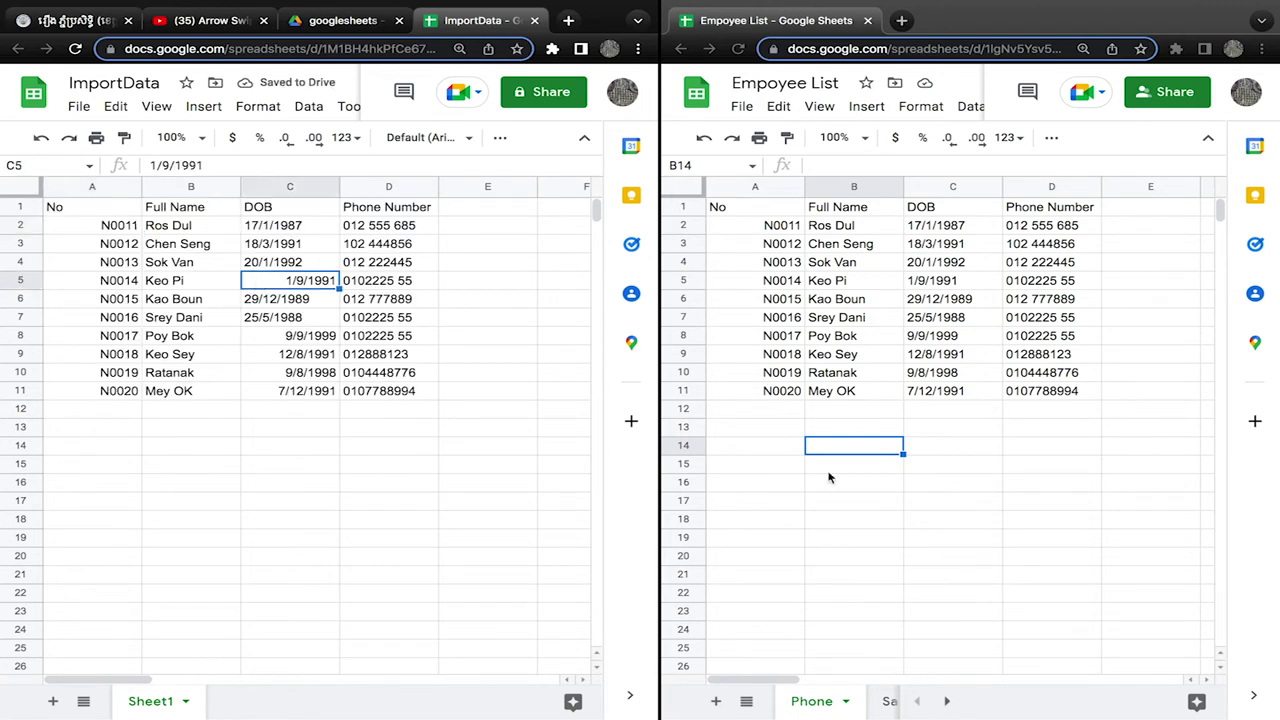
click(887, 709)
click(887, 704)
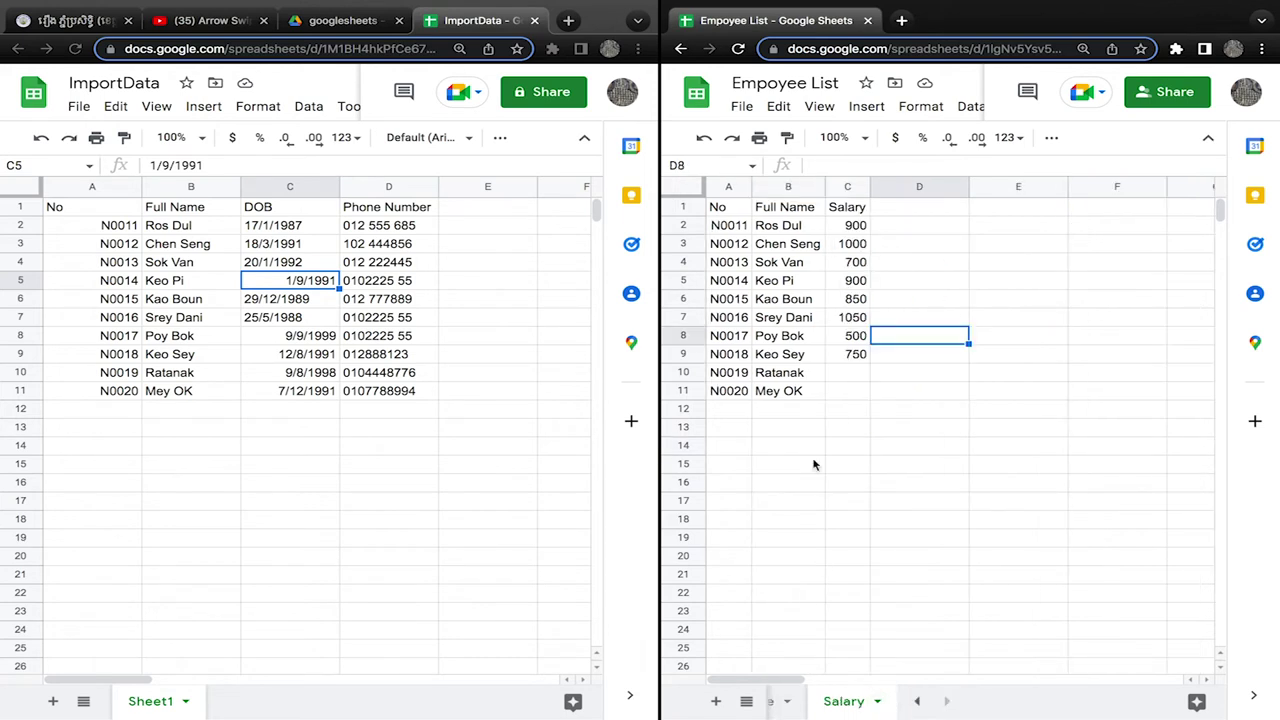
Change ImportData's A1 formula range to 'Salary!A1:D' and commit it.
click(98, 210)
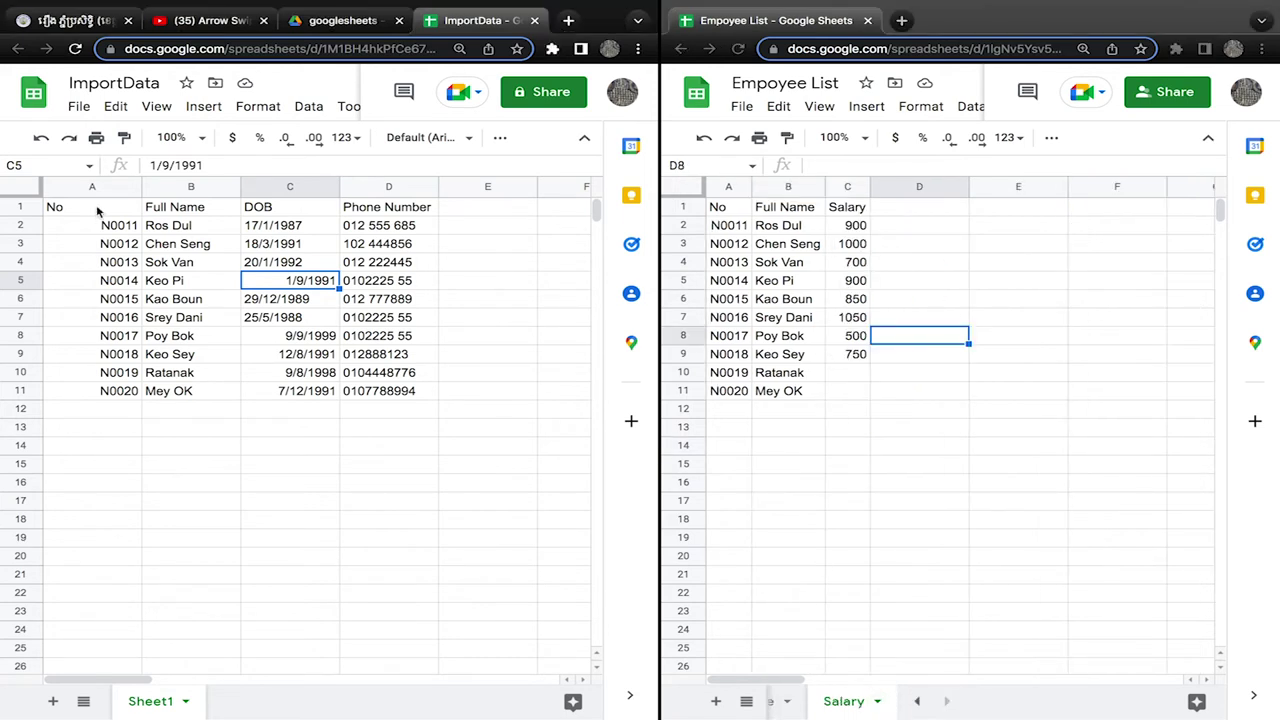
click(99, 209)
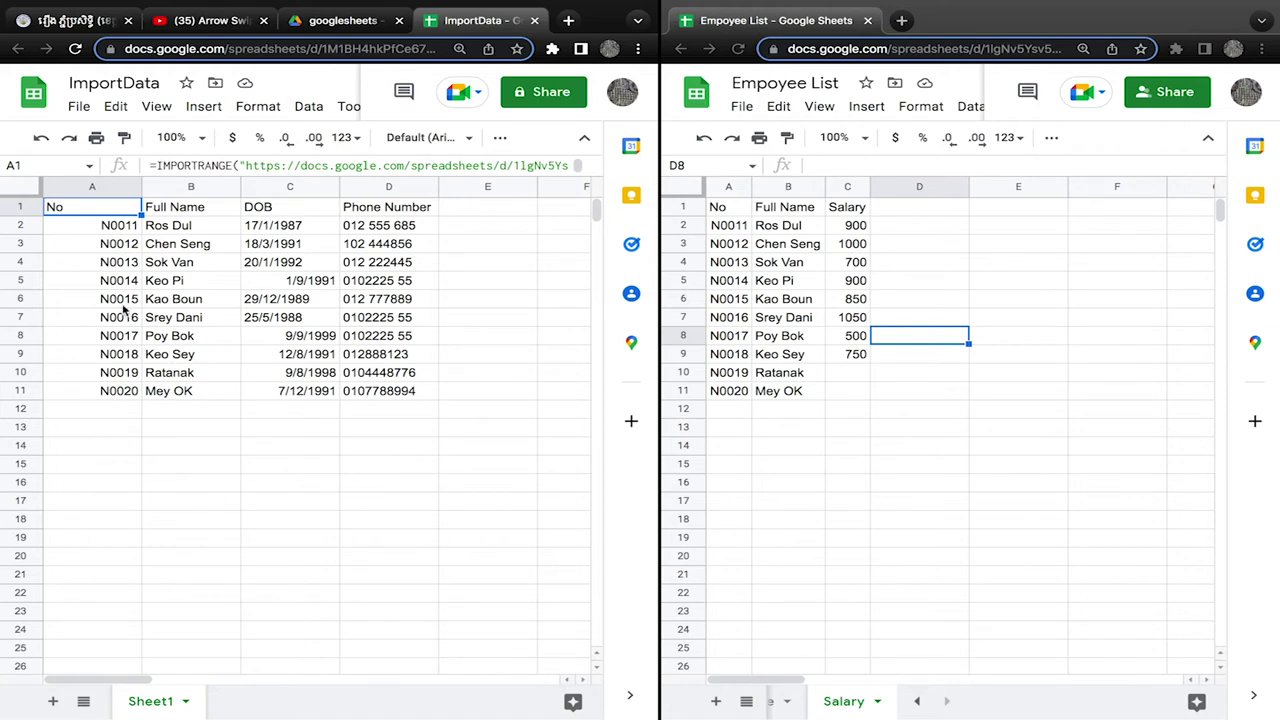
double_click(88, 208)
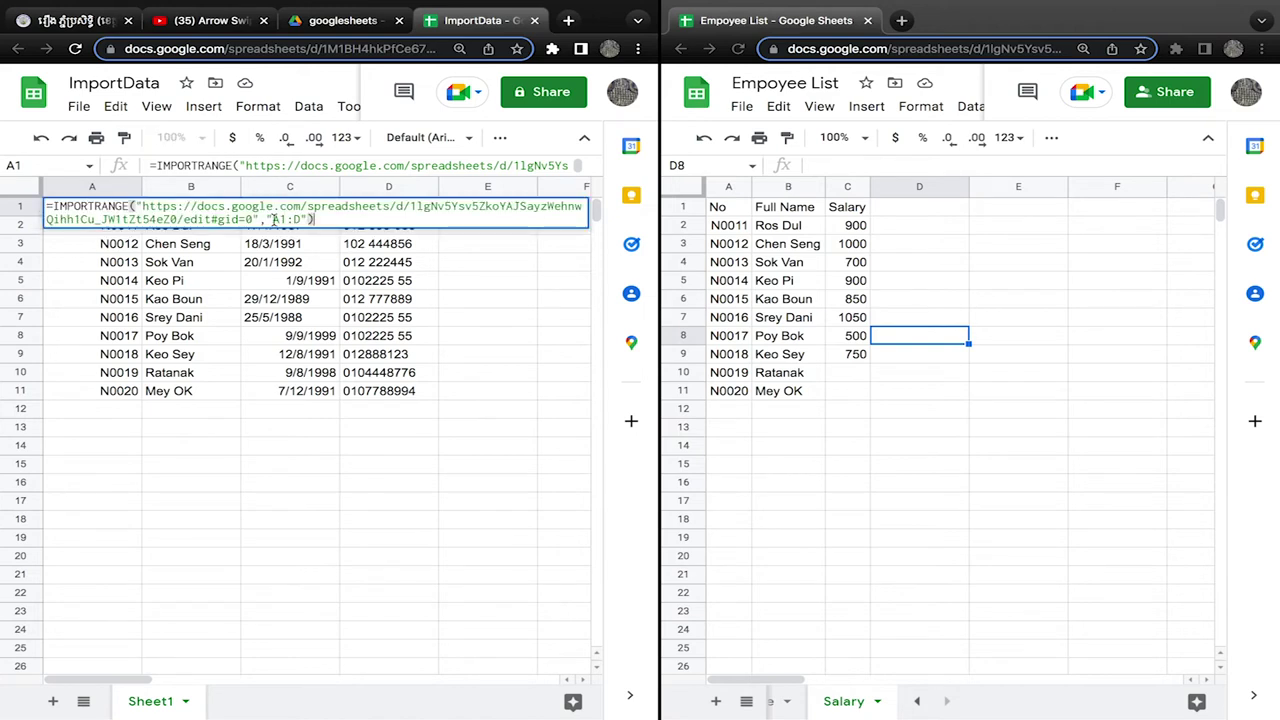
click(272, 219)
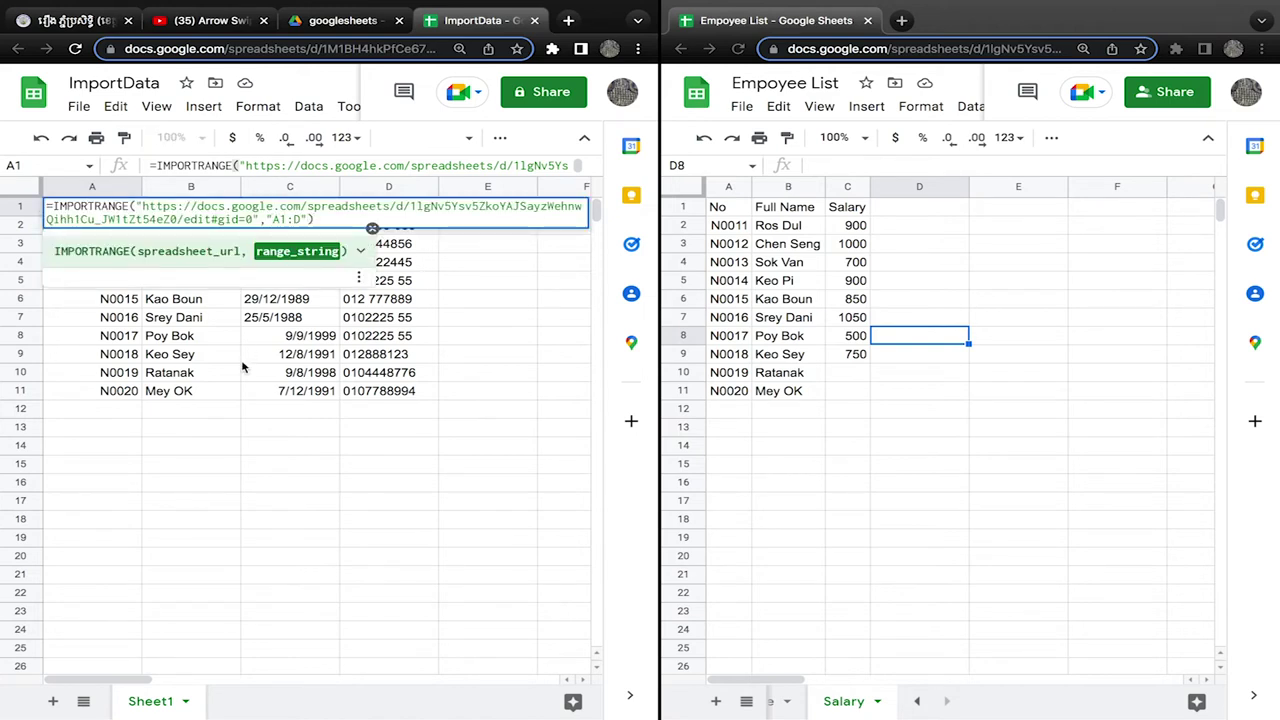
text(Salary)
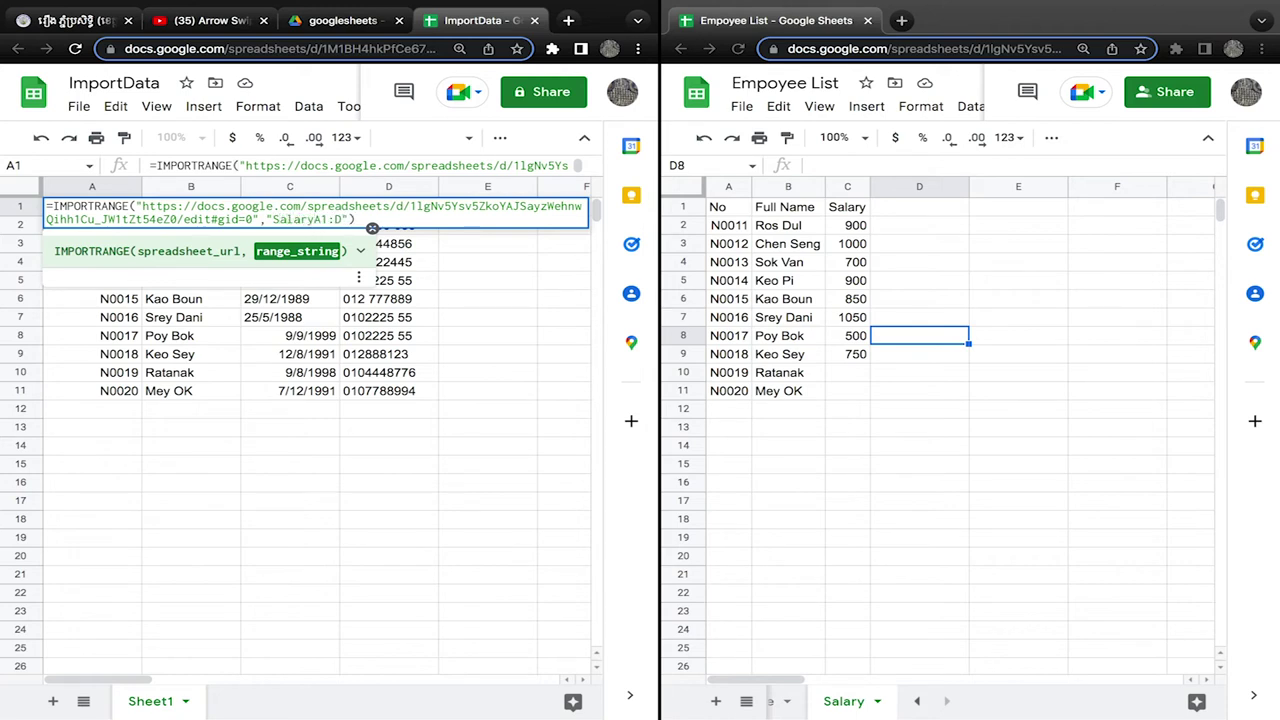
text(!)
key(Return)
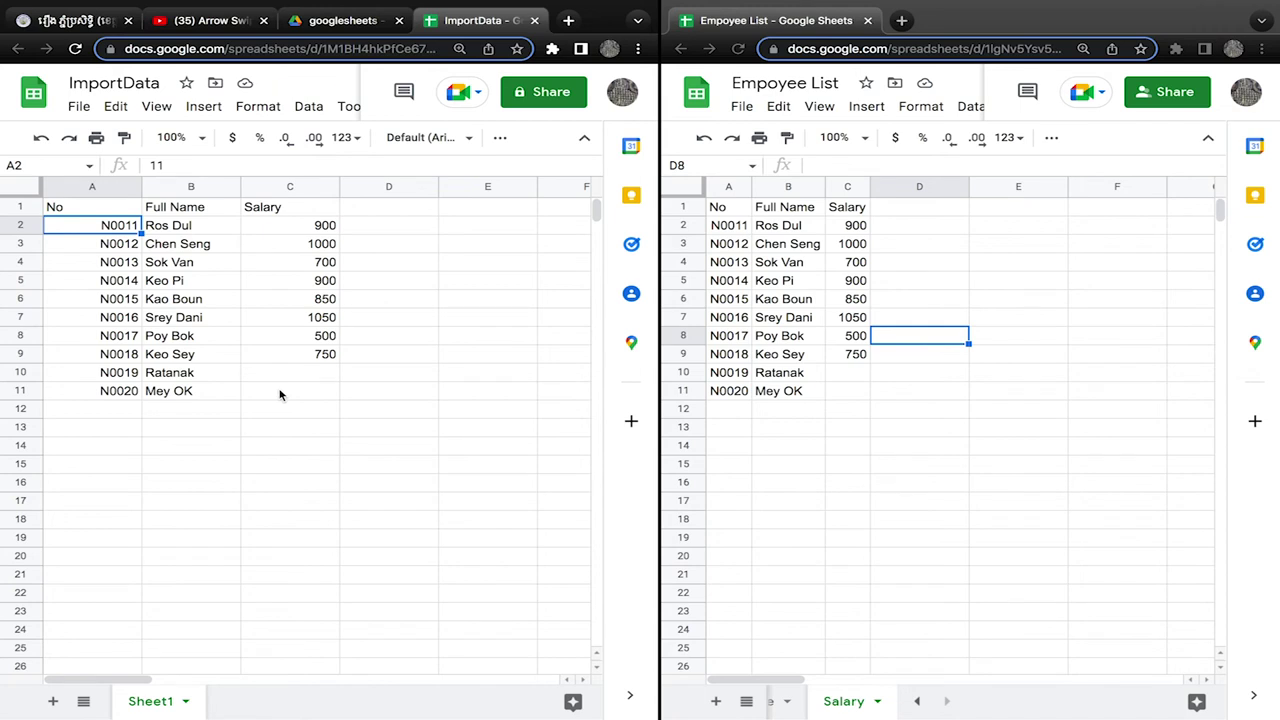
click(109, 213)
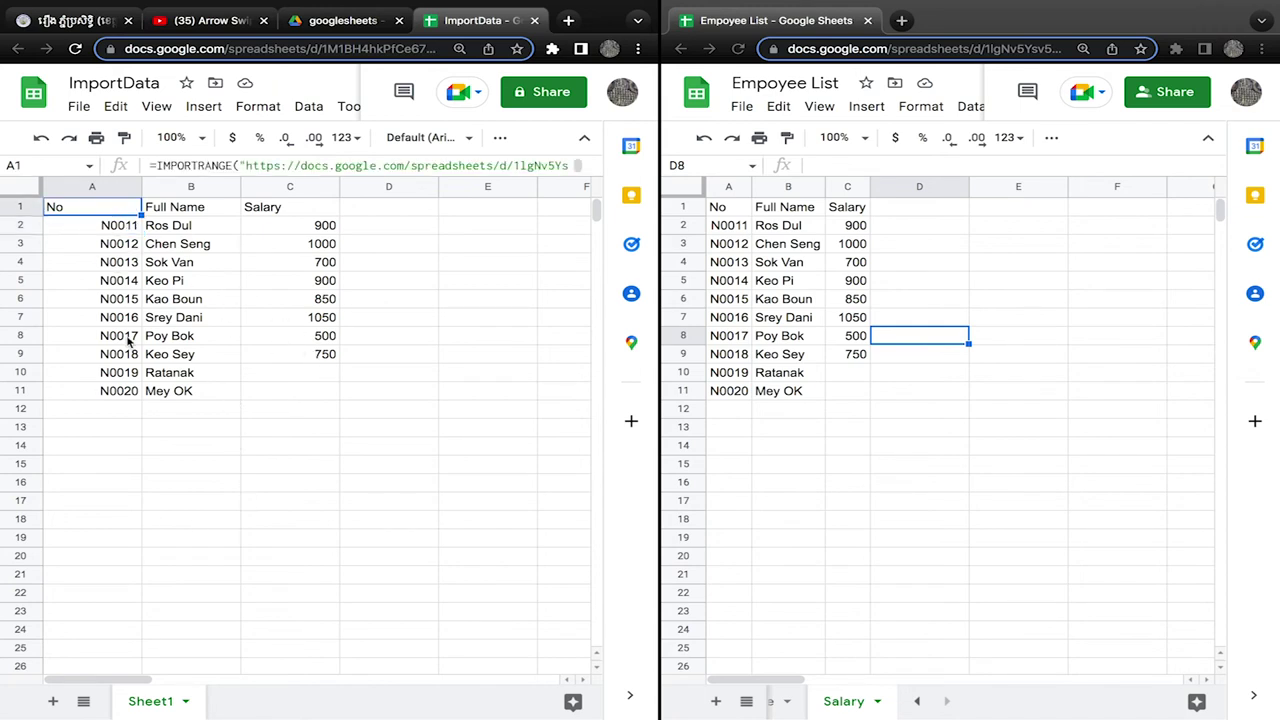
Review the A1 IMPORTRANGE formula and re-enter it unchanged.
double_click(124, 206)
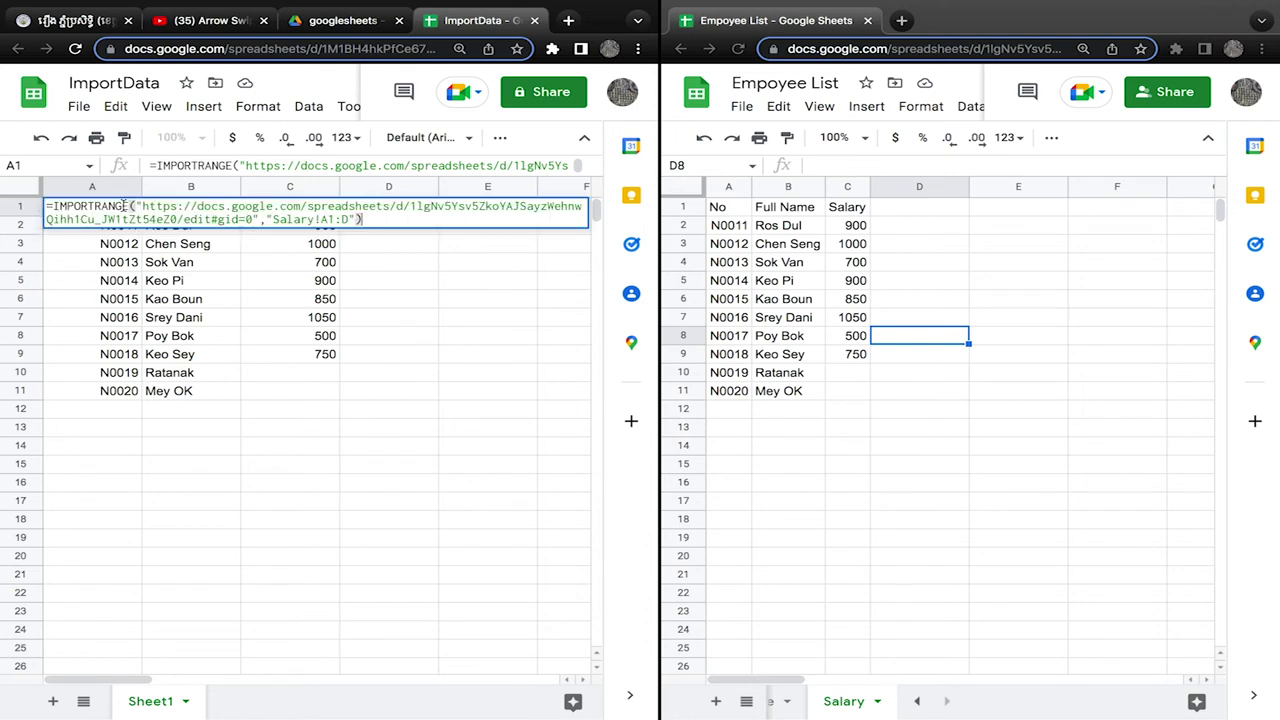
double_click(310, 219)
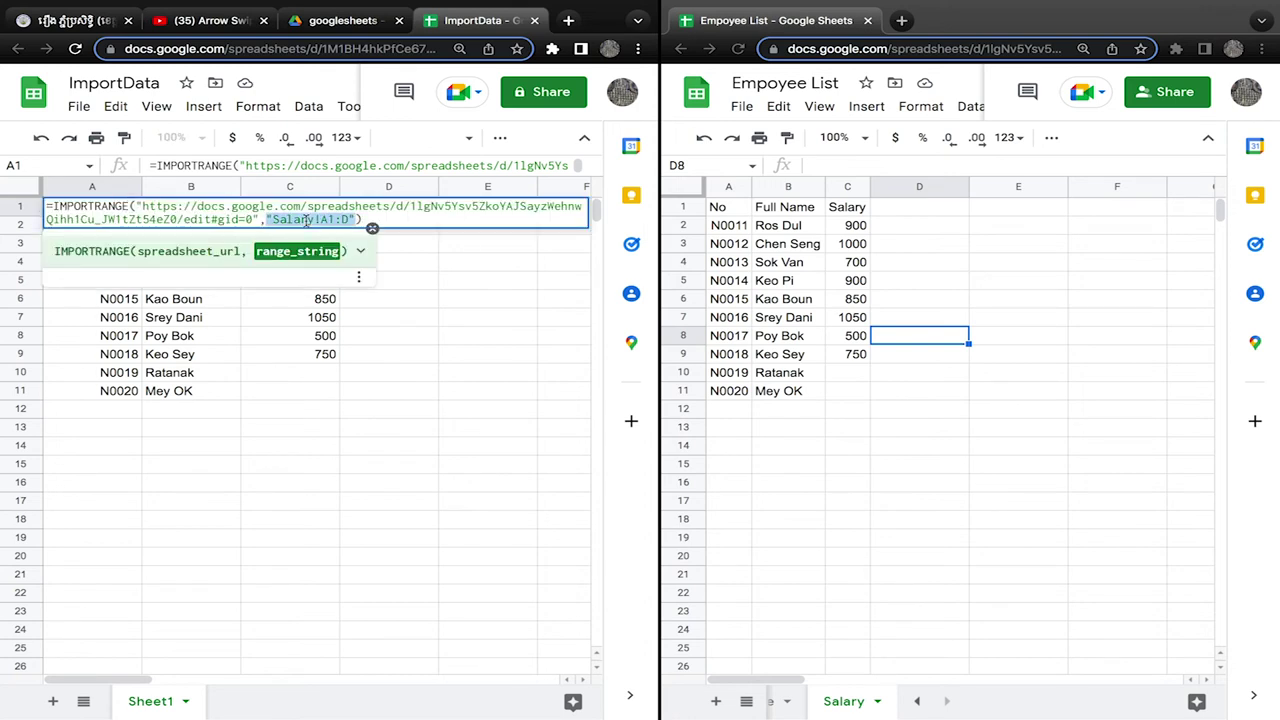
click(186, 202)
key(Return)
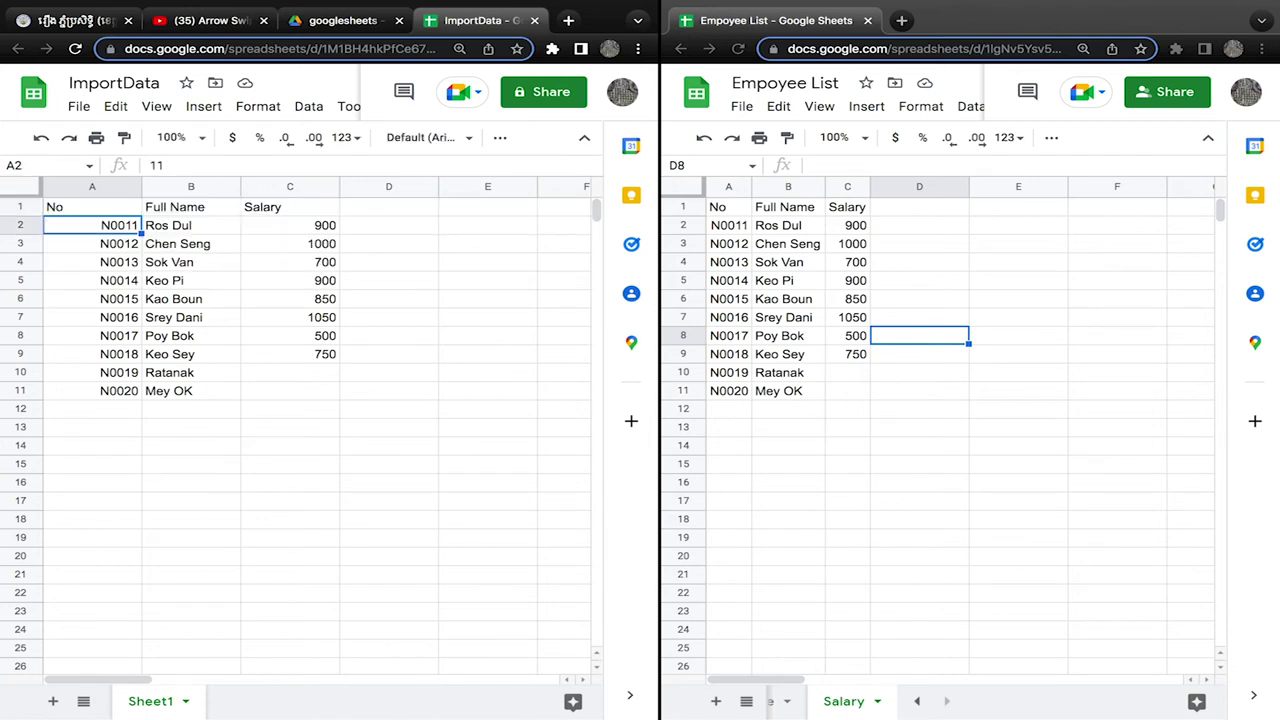
double_click(101, 208)
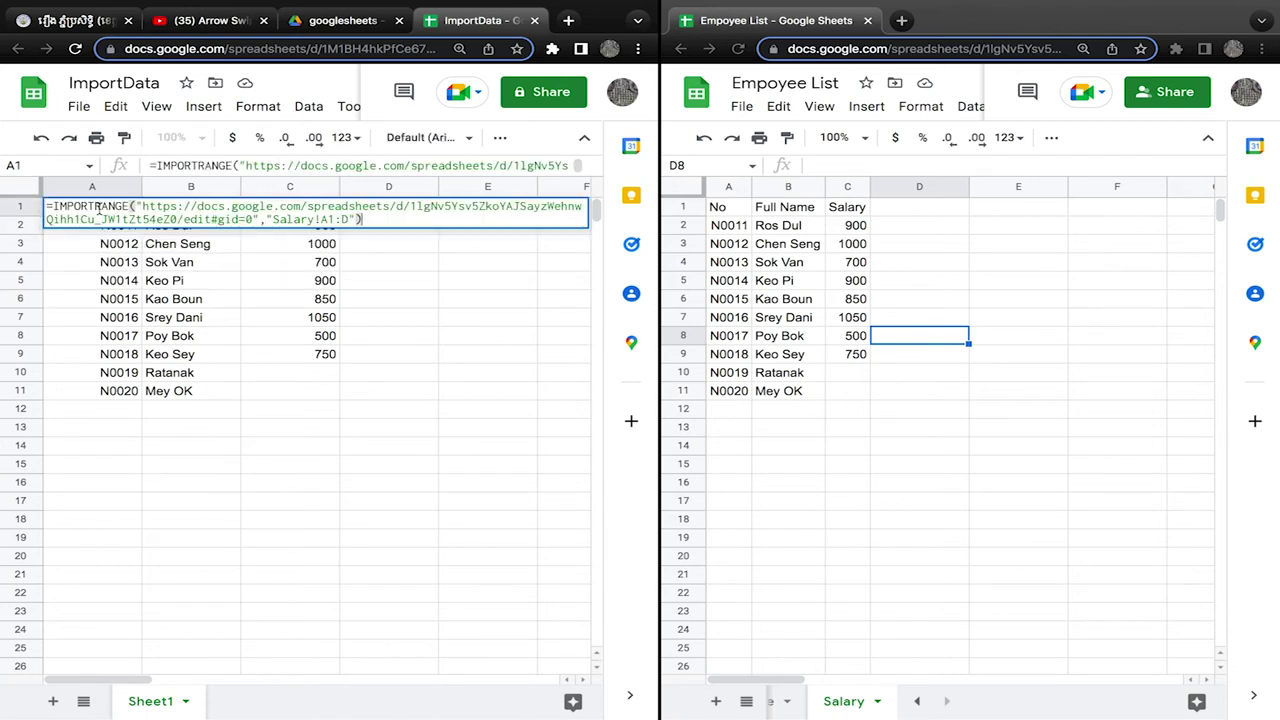
double_click(298, 205)
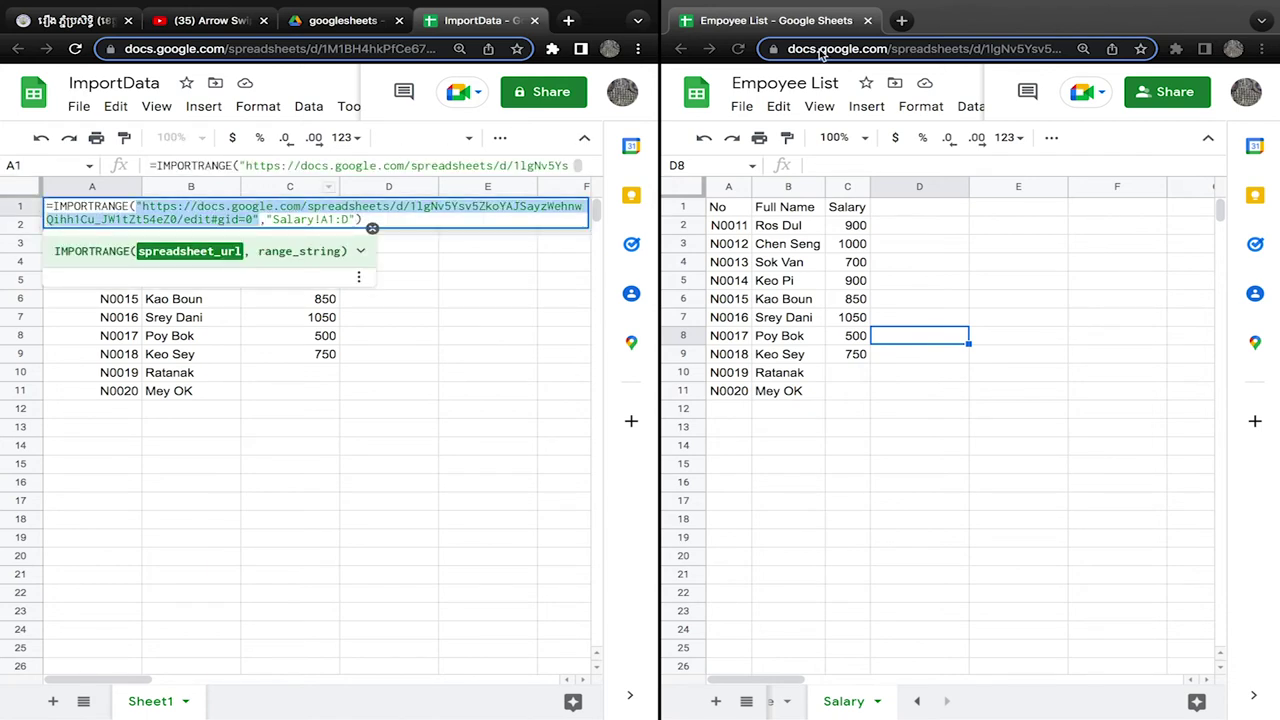
click(887, 52)
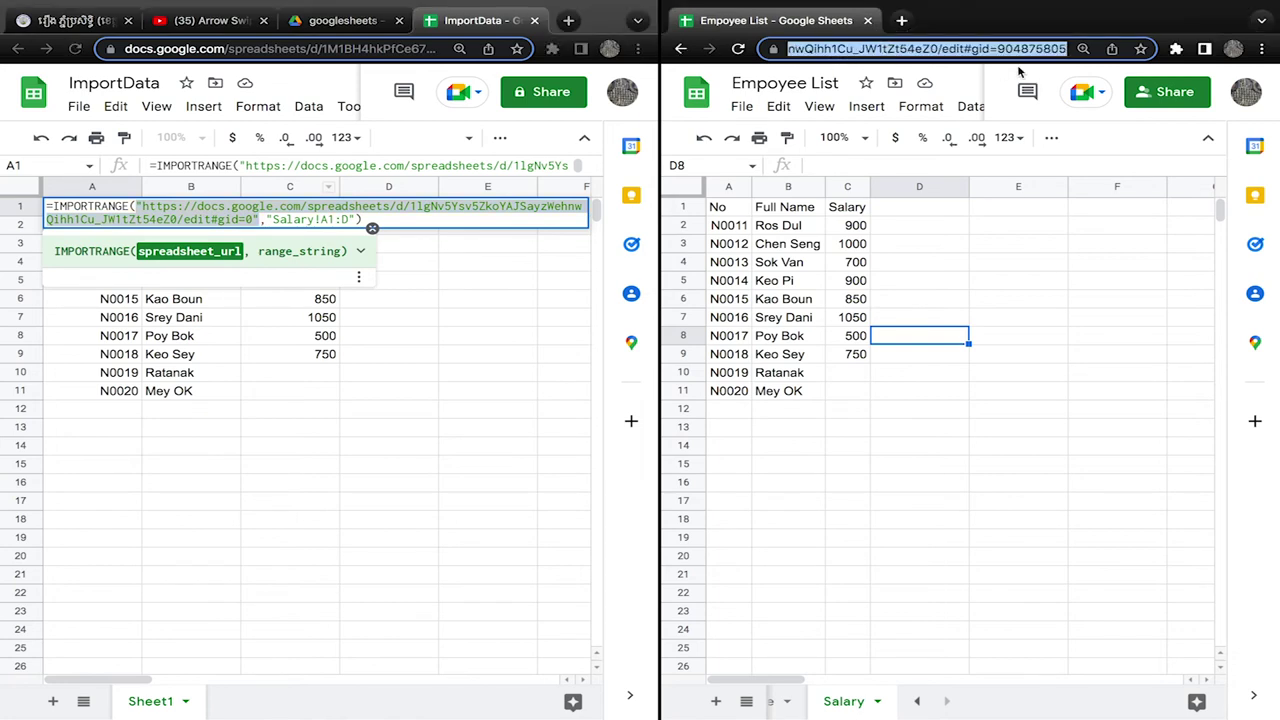
click(900, 49)
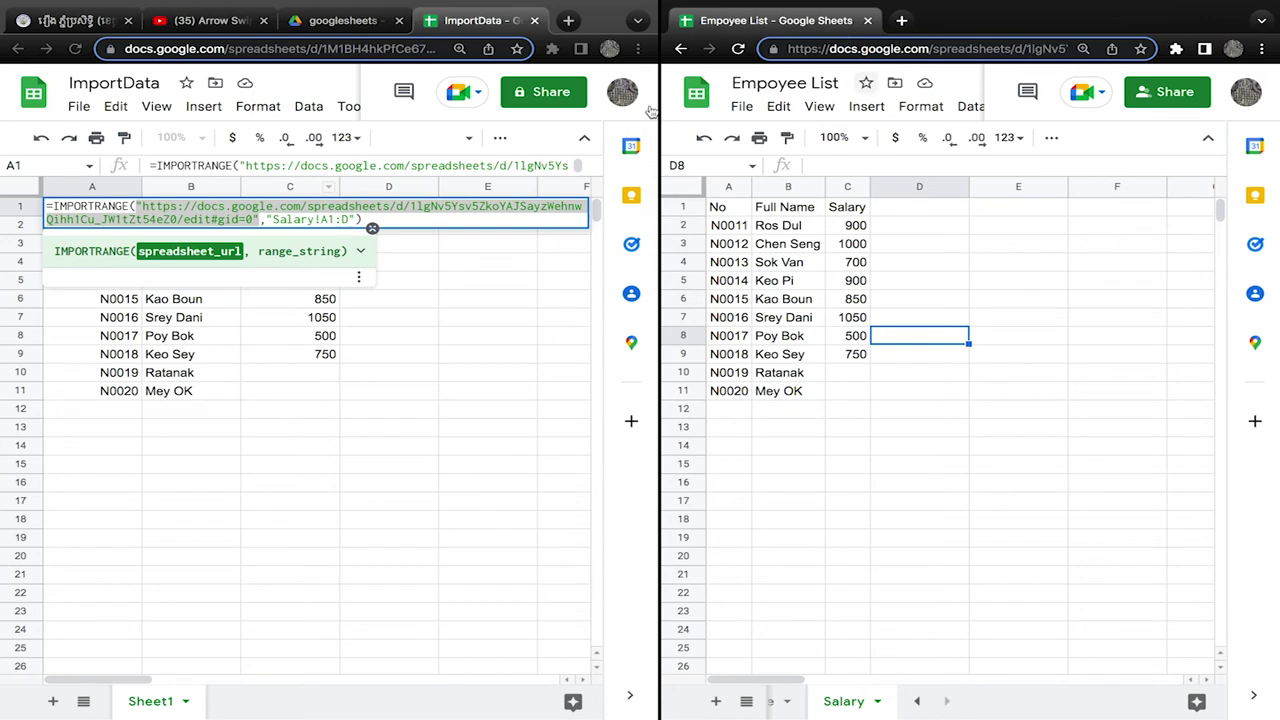
click(316, 215)
click(368, 207)
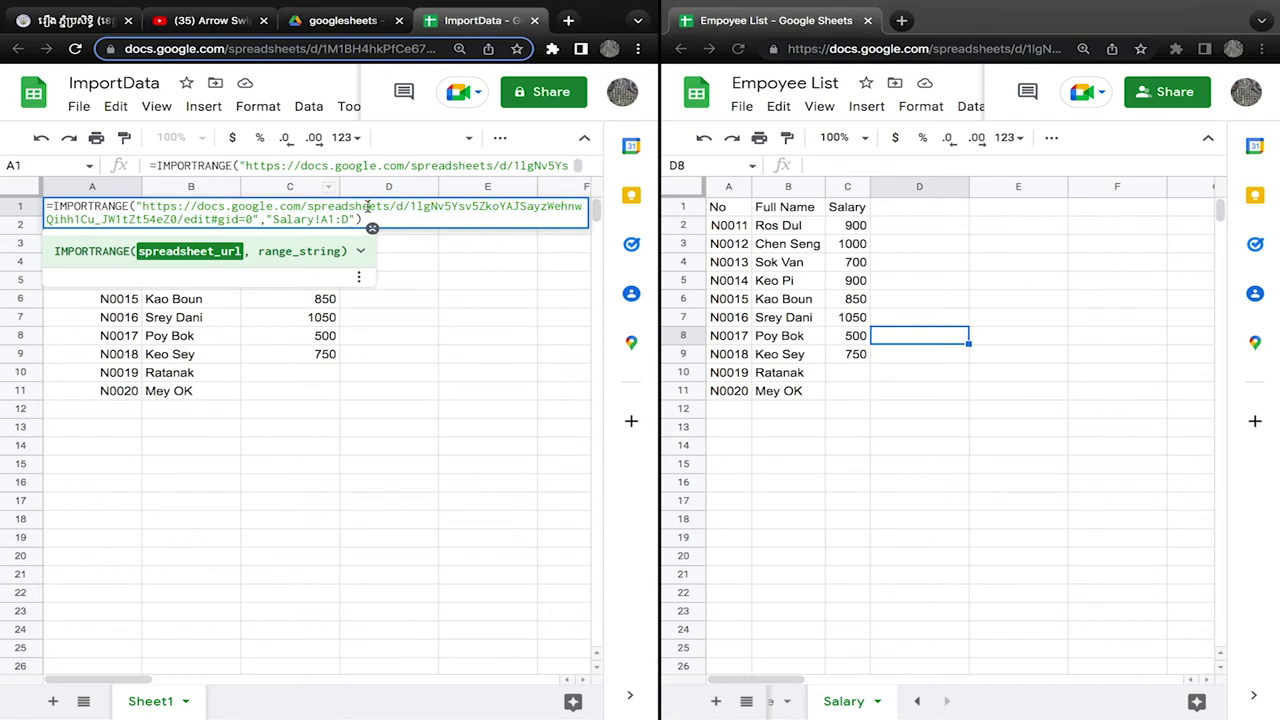
drag(410, 208, 142, 205)
key(BackSpace)
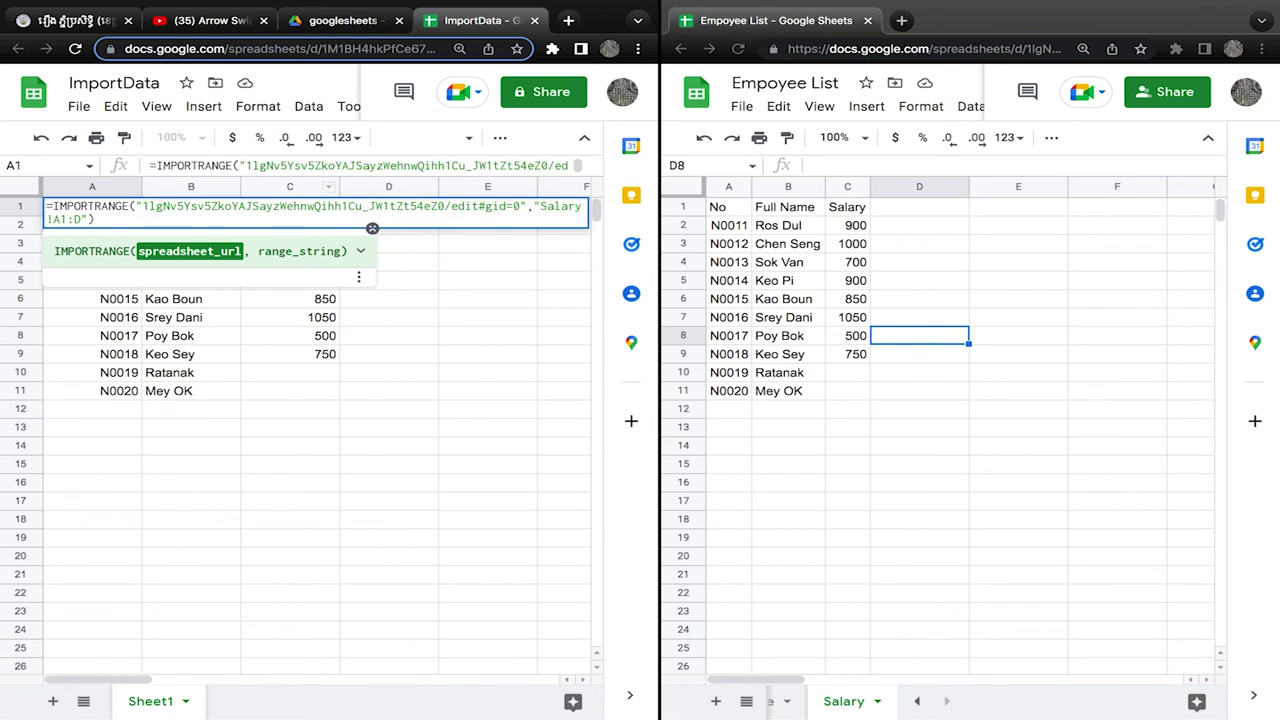
key(Return)
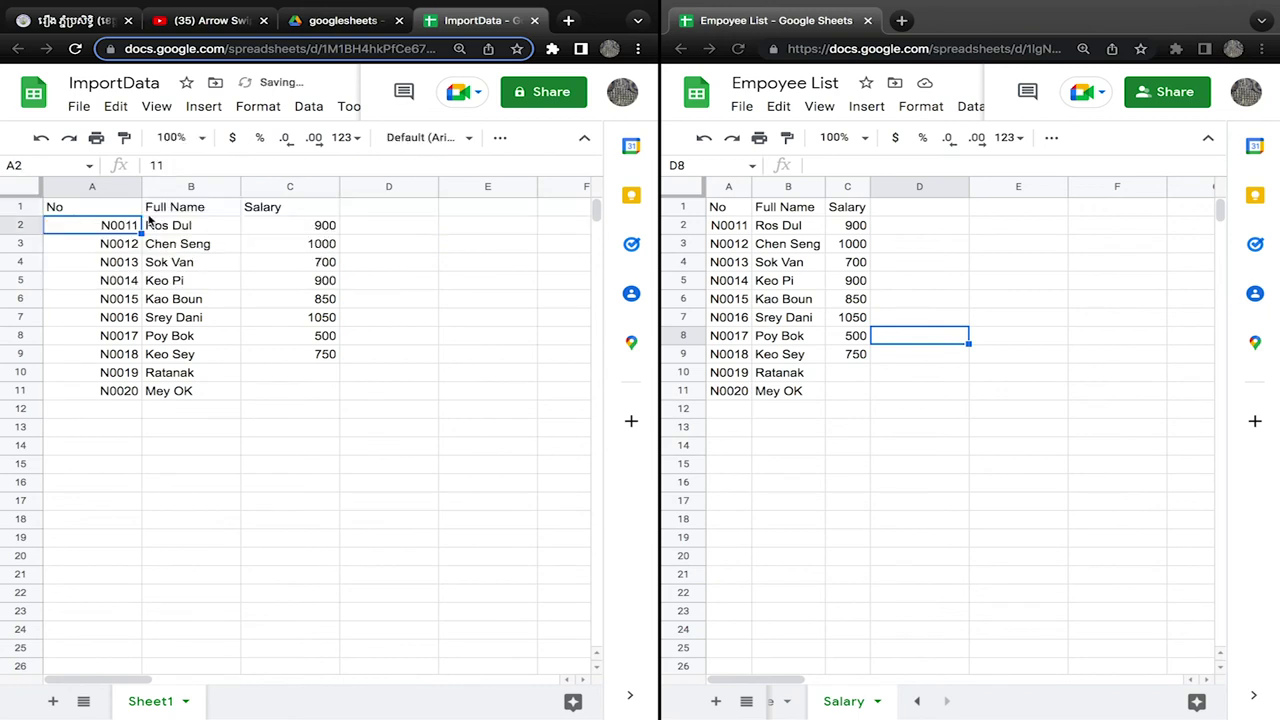
double_click(100, 207)
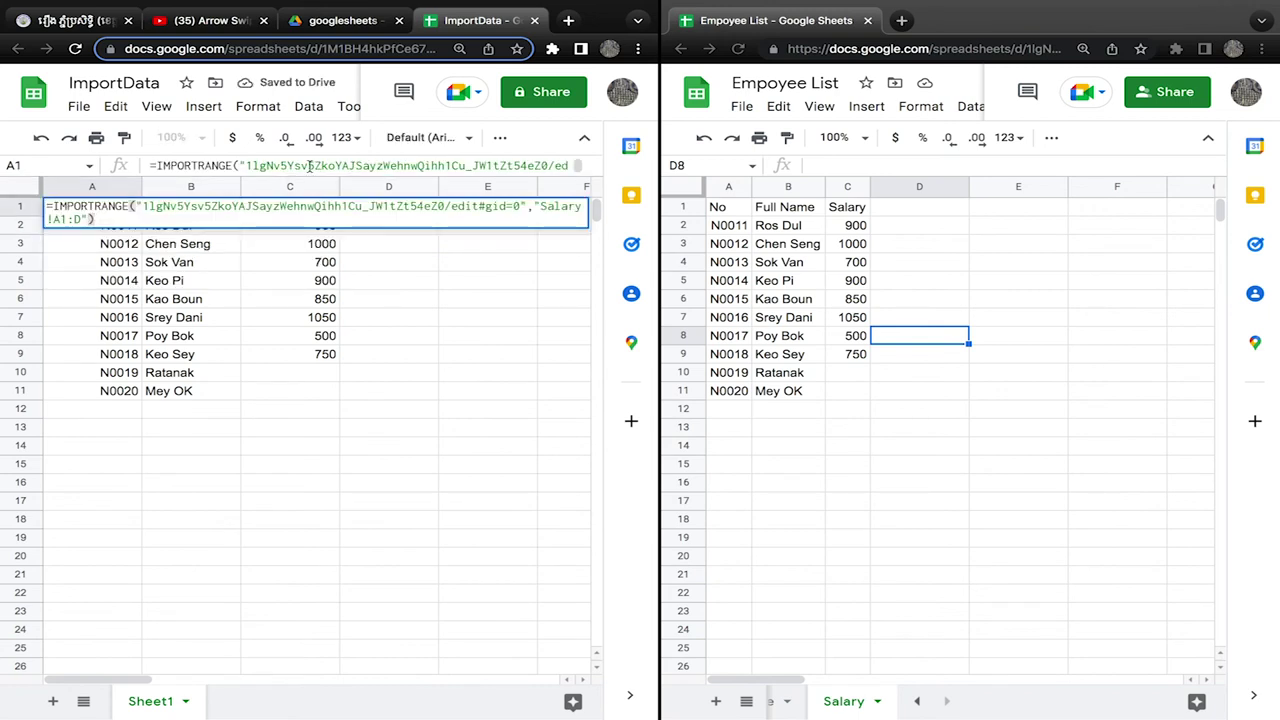
click(268, 166)
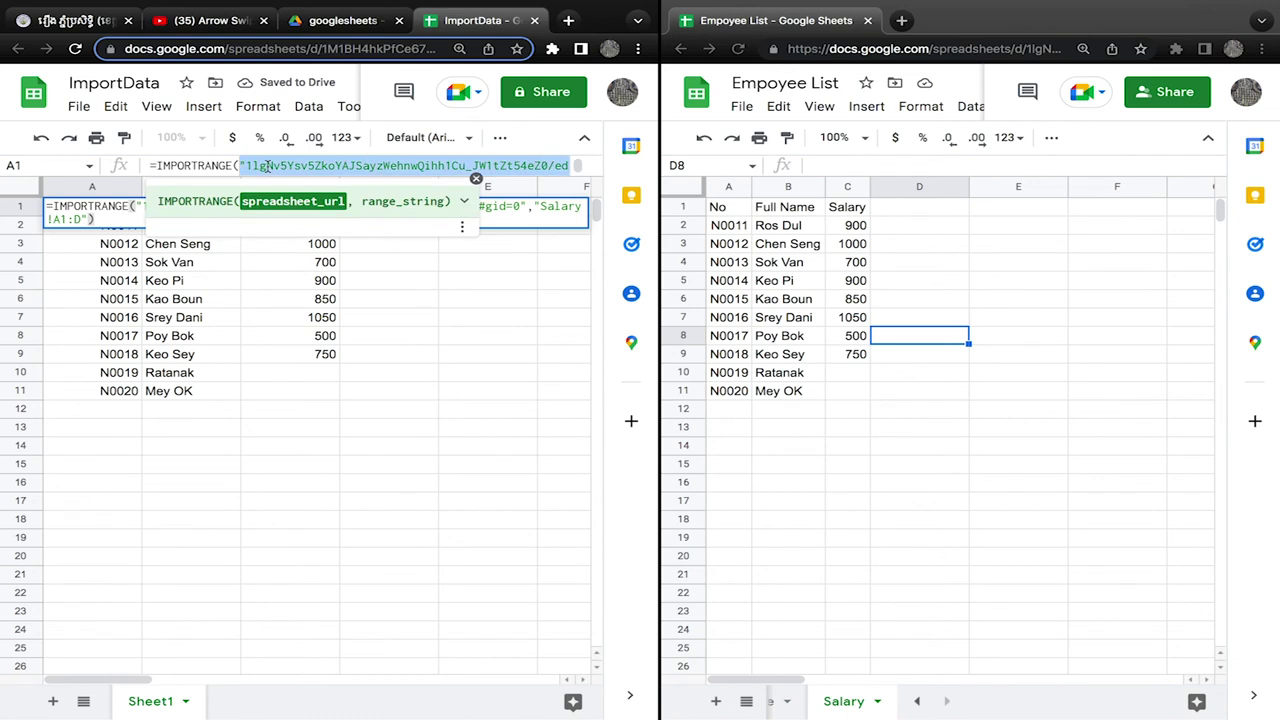
double_click(940, 49)
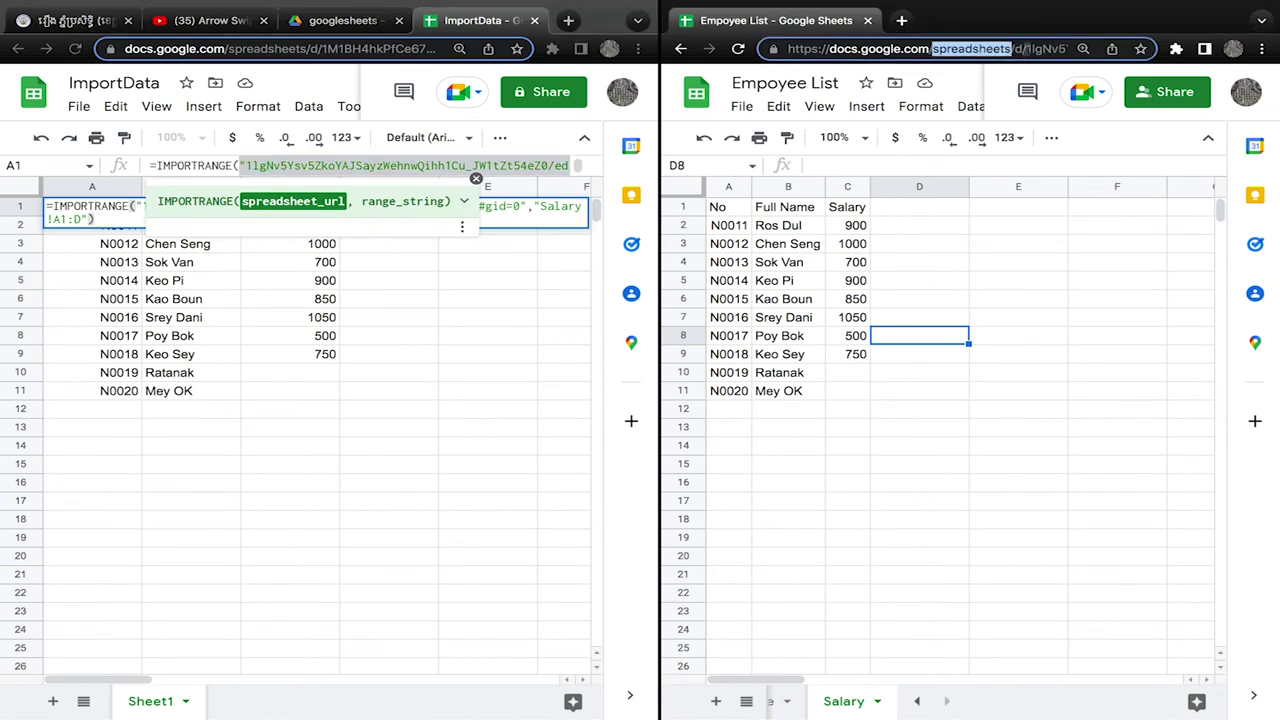
click(1016, 49)
click(773, 49)
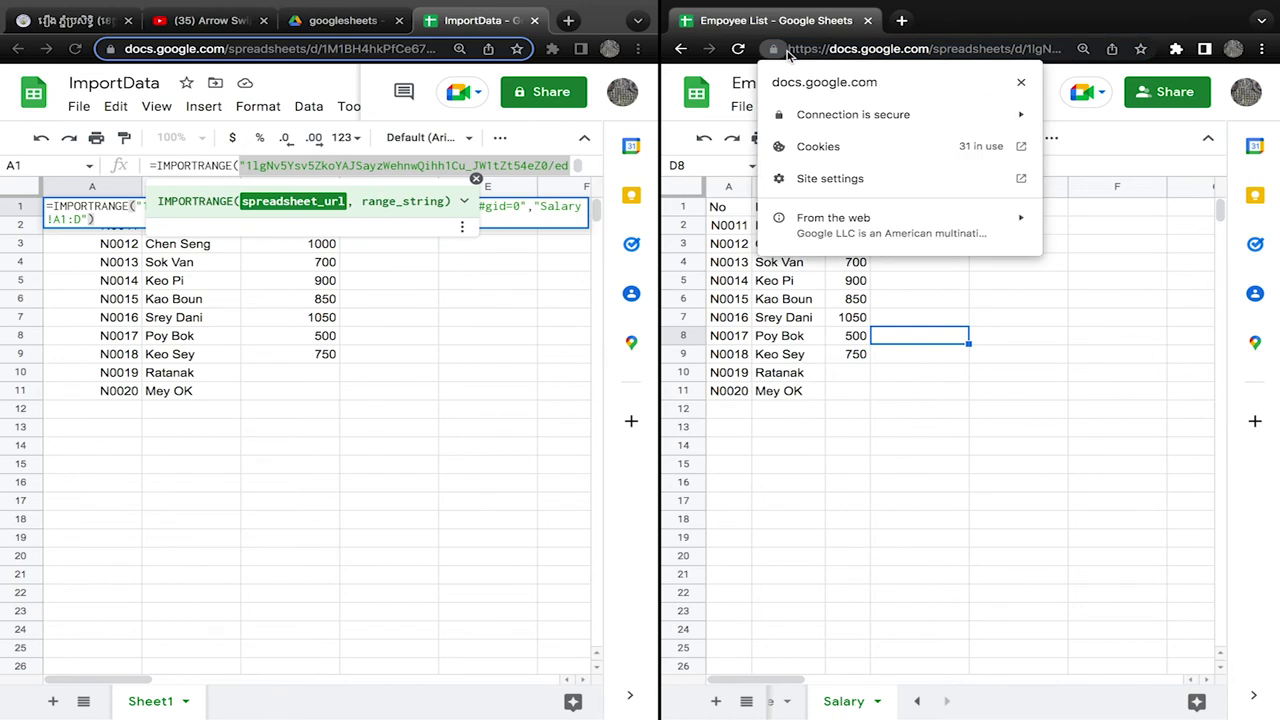
double_click(889, 50)
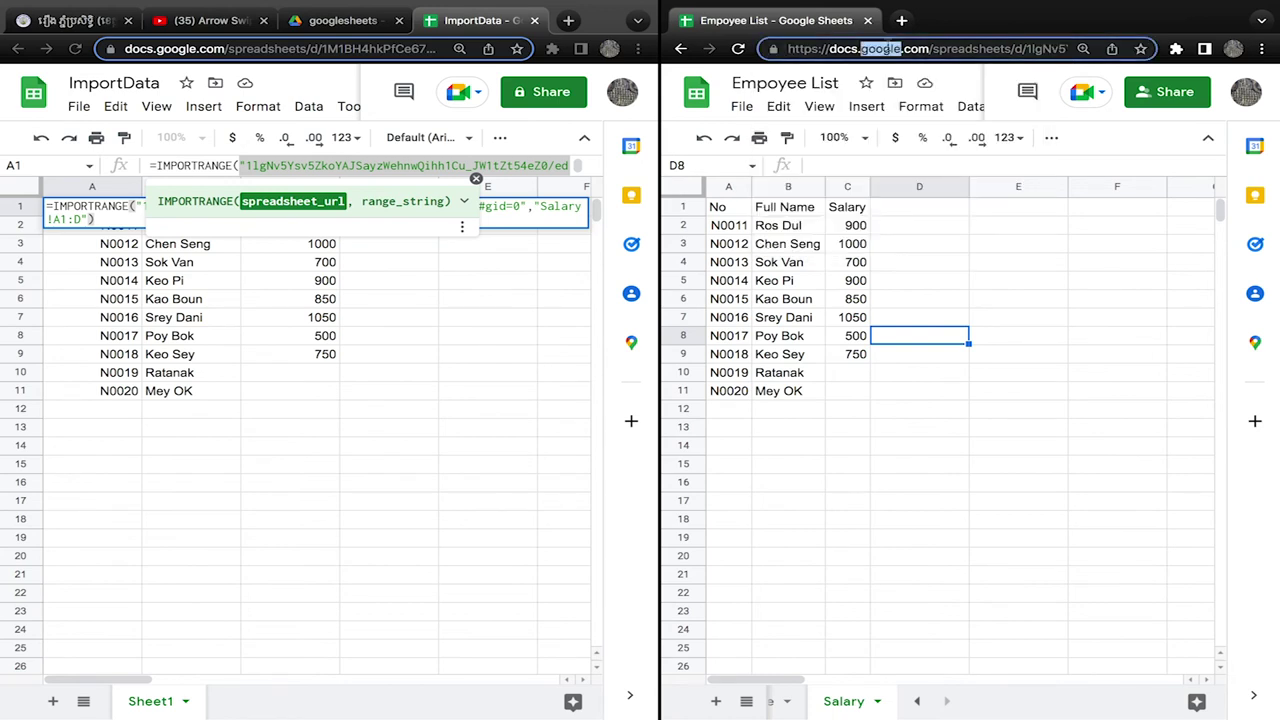
triple_click(1005, 48)
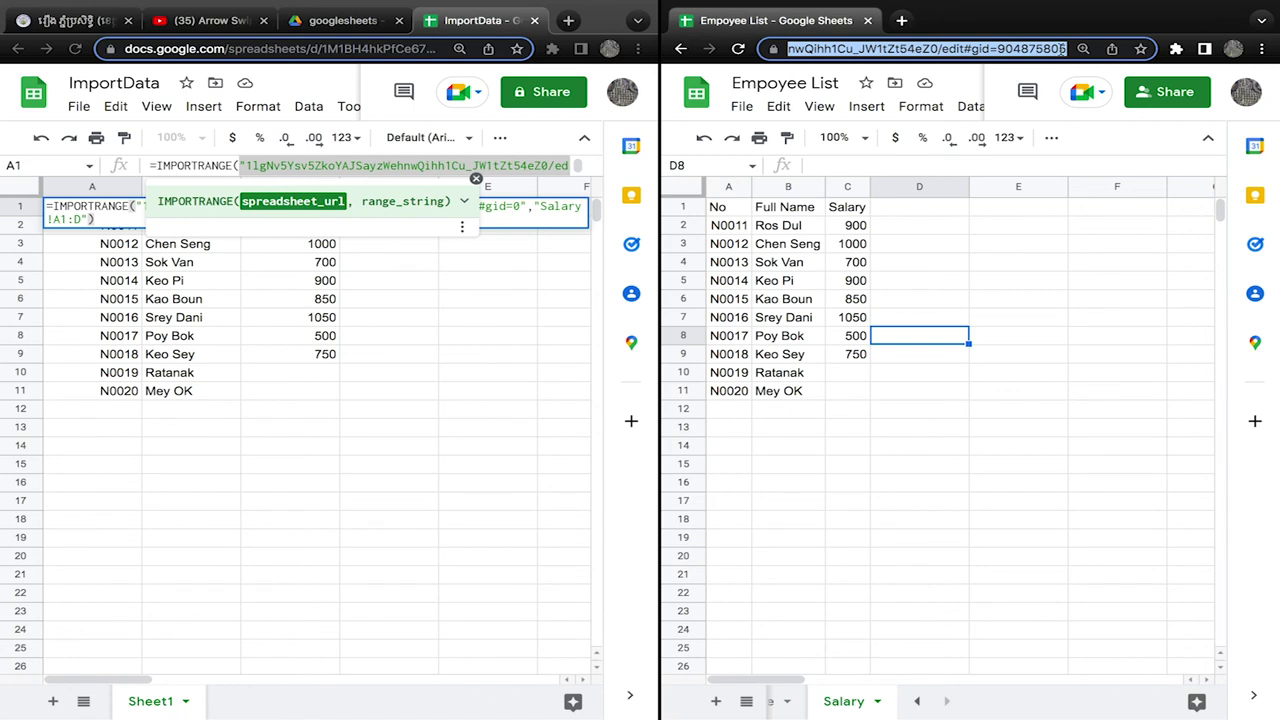
click(366, 463)
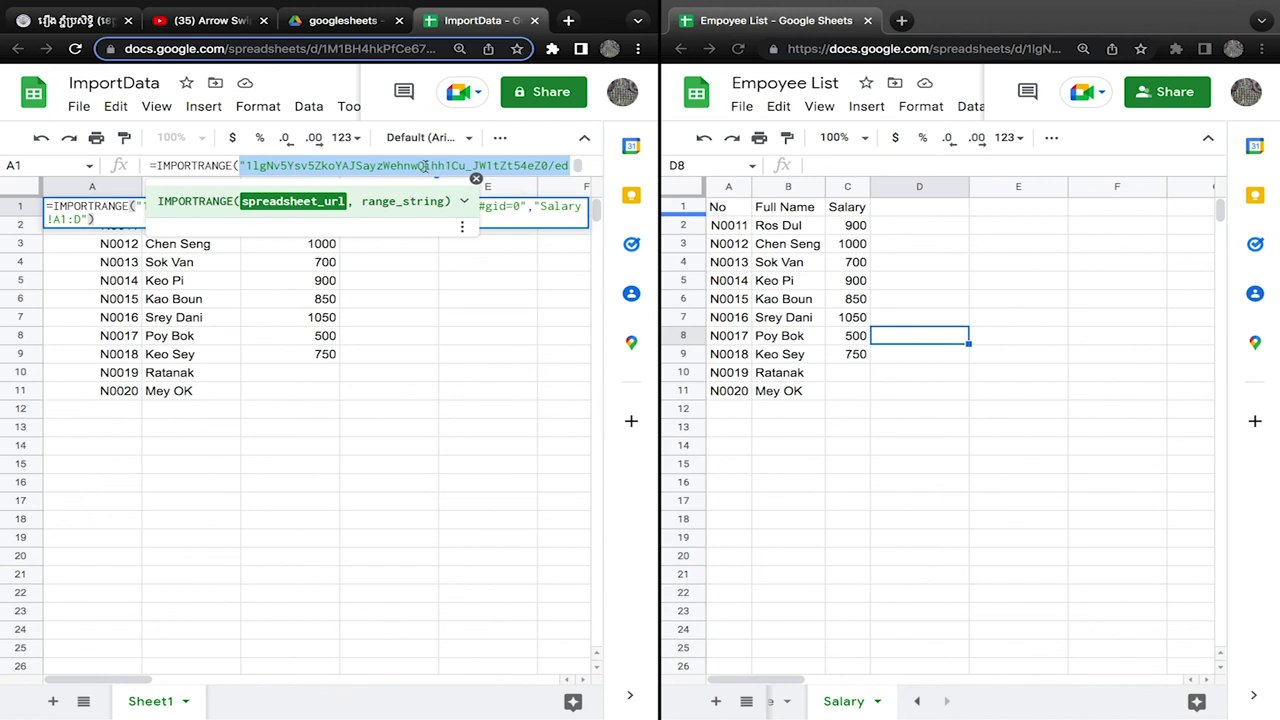
click(509, 378)
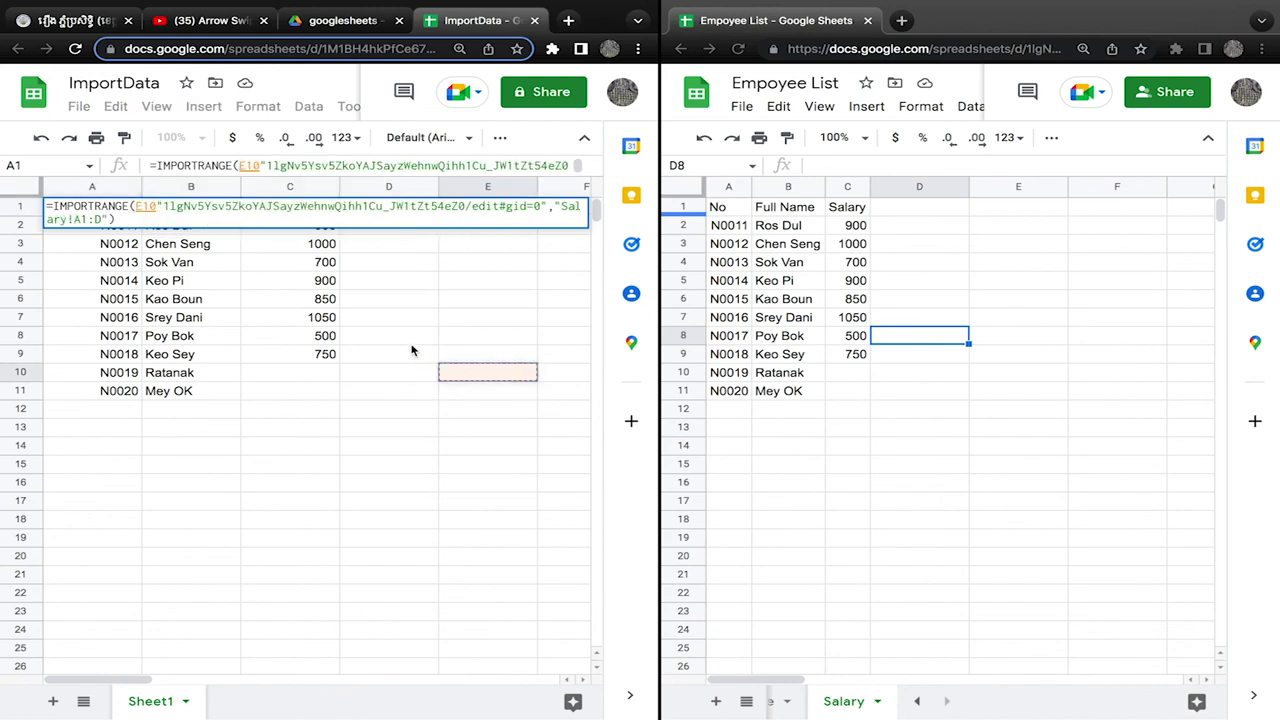
key(Return)
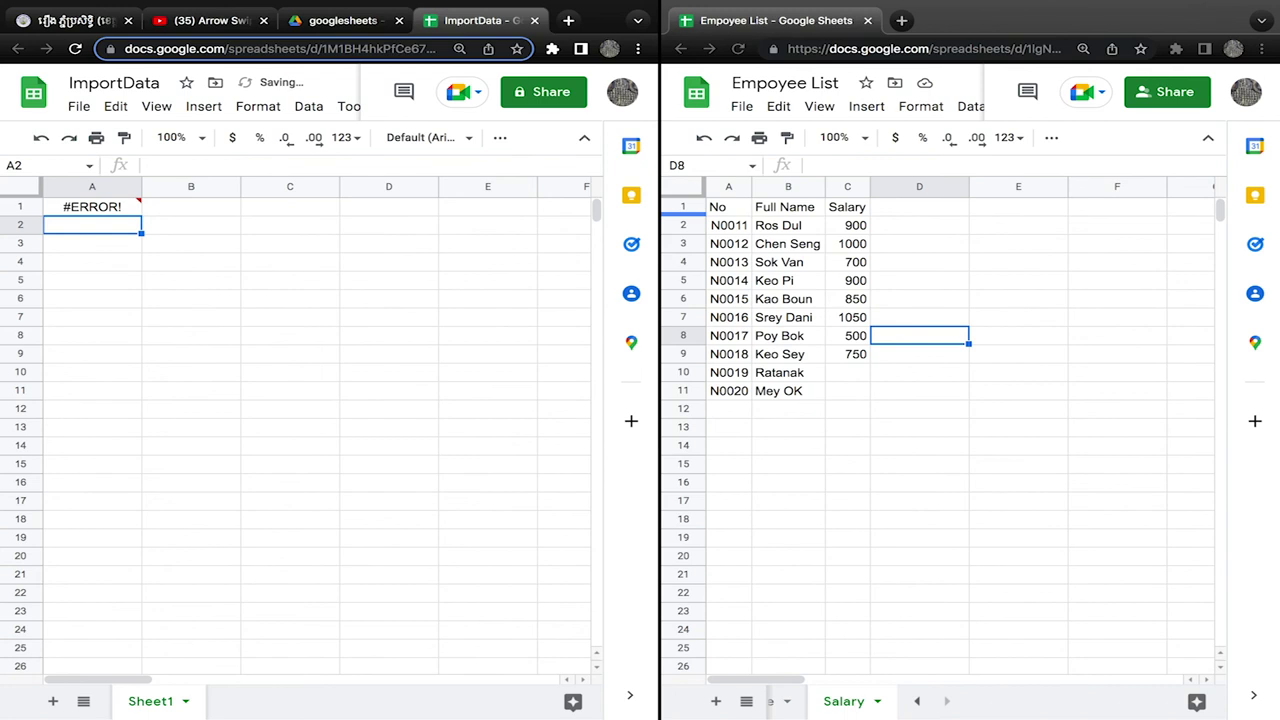
click(92, 206)
click(246, 354)
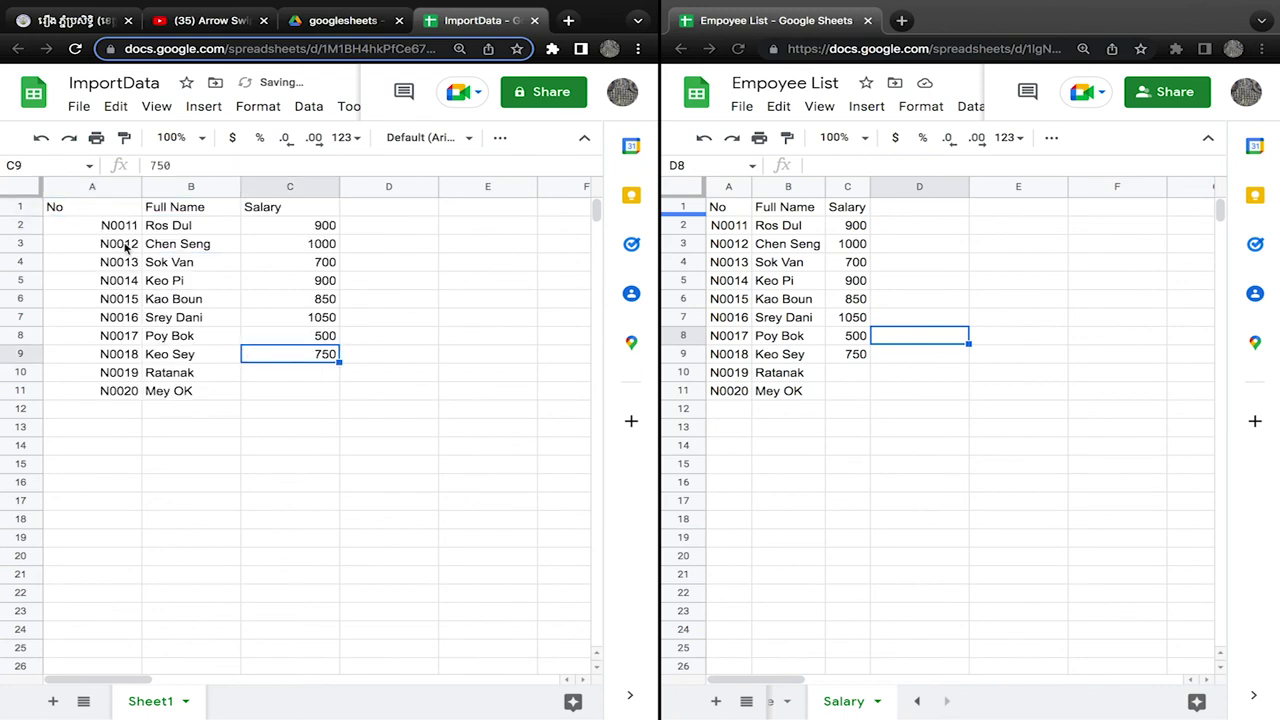
Check the values in ImportData cells A1, A2 and A3 (N0012).
click(126, 246)
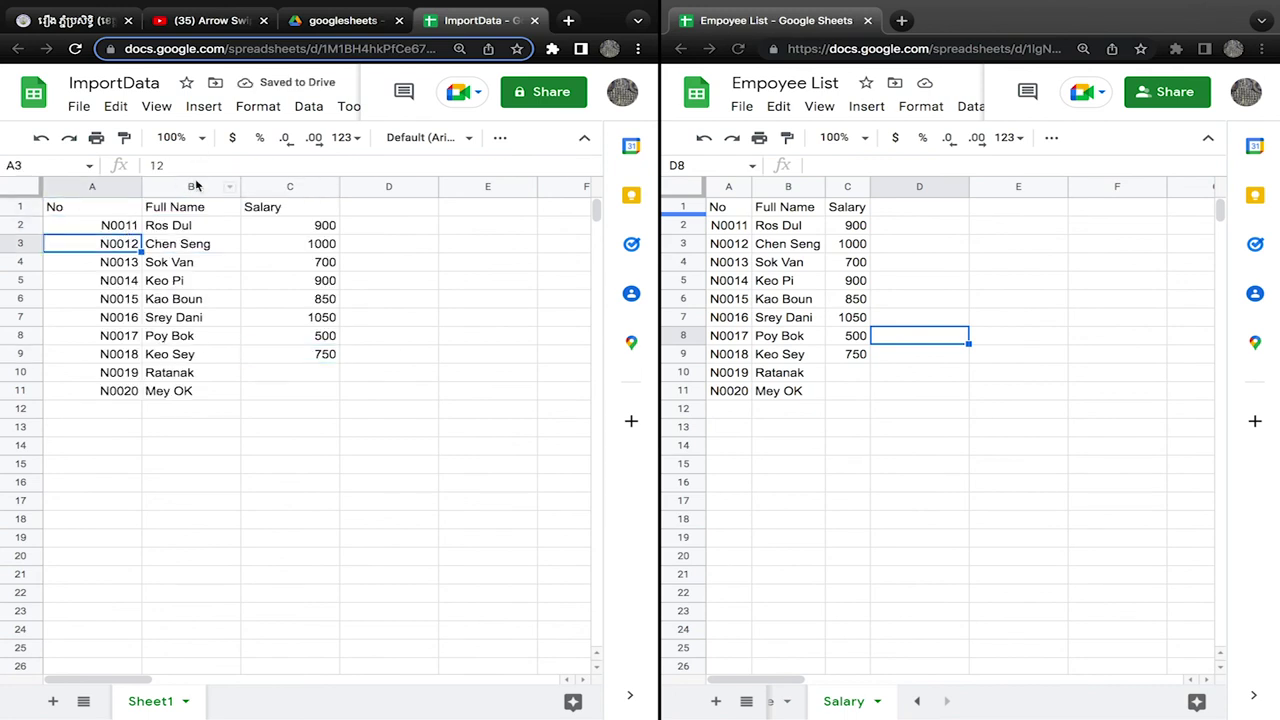
click(166, 165)
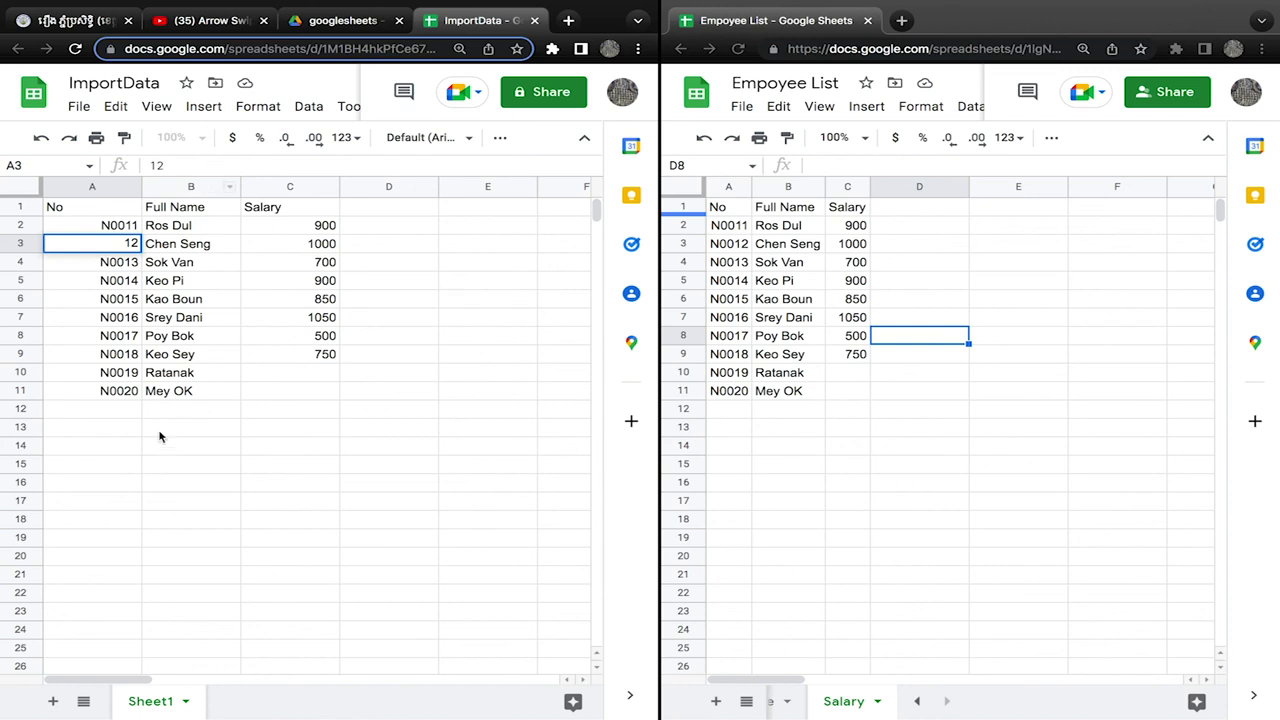
click(112, 207)
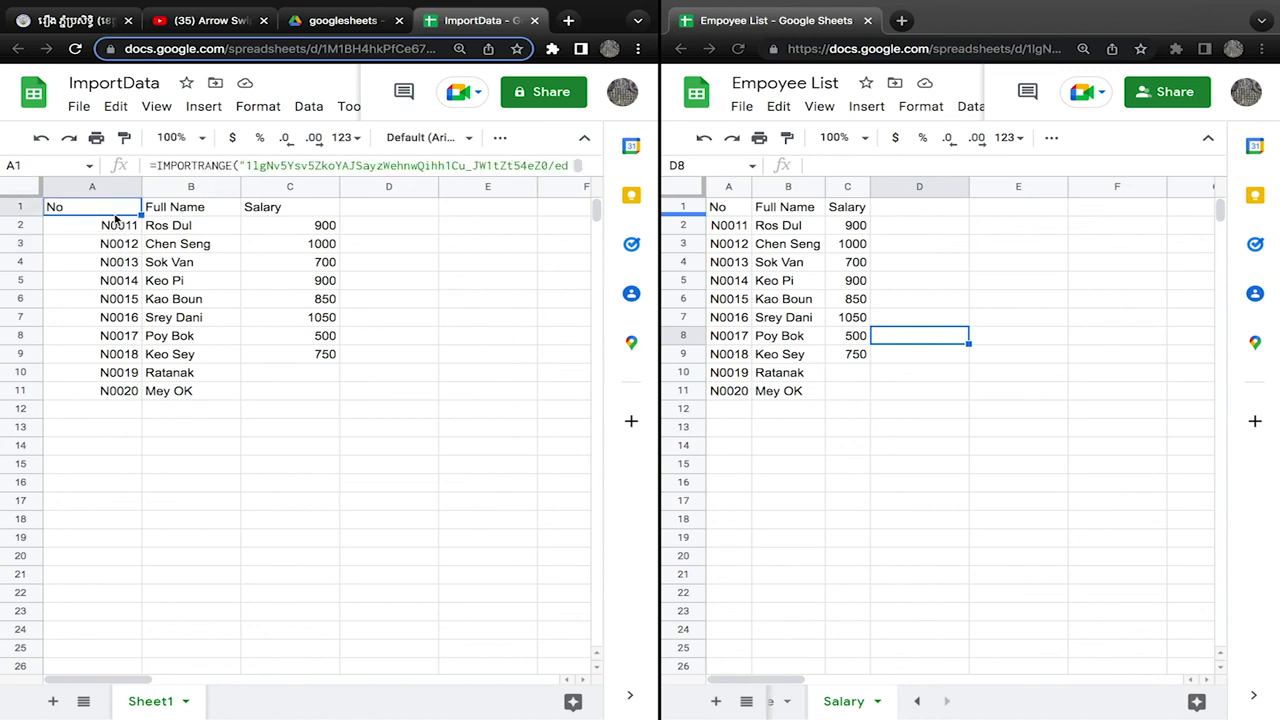
click(98, 228)
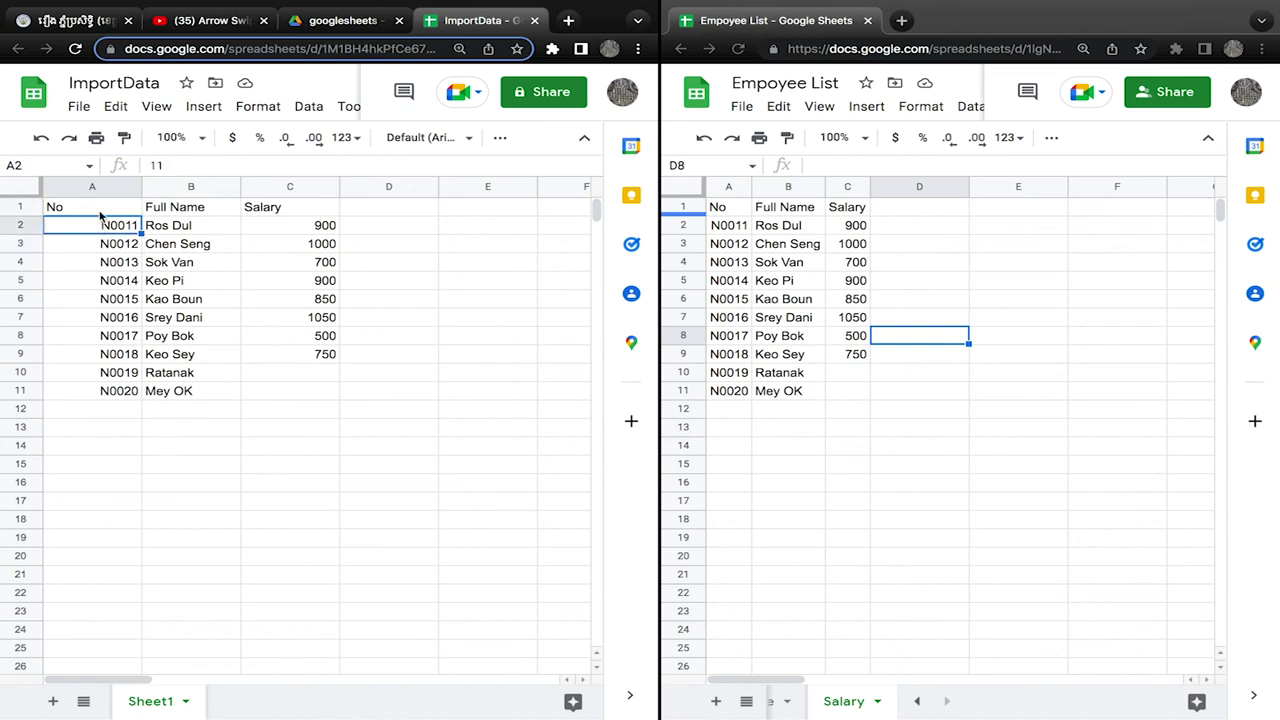
click(100, 213)
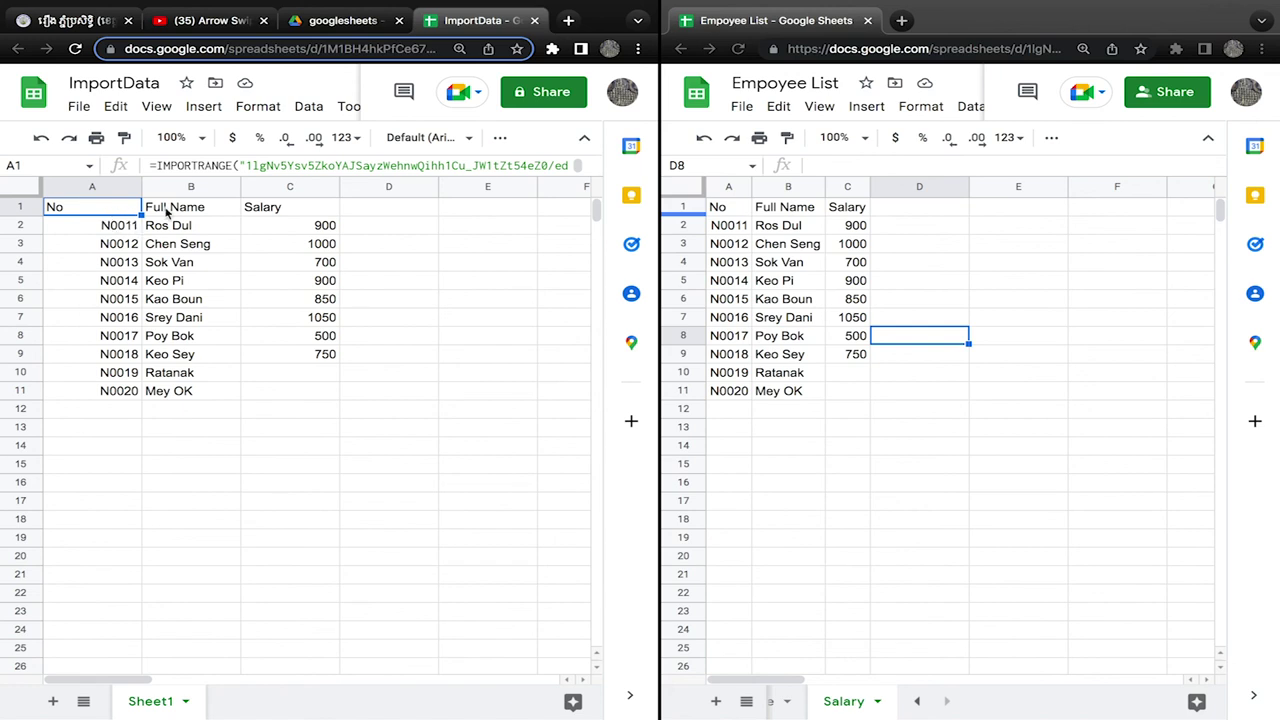
Widen the ImportData window and recommit the A1 'Salary!A1:D' IMPORTRANGE formula.
double_click(415, 165)
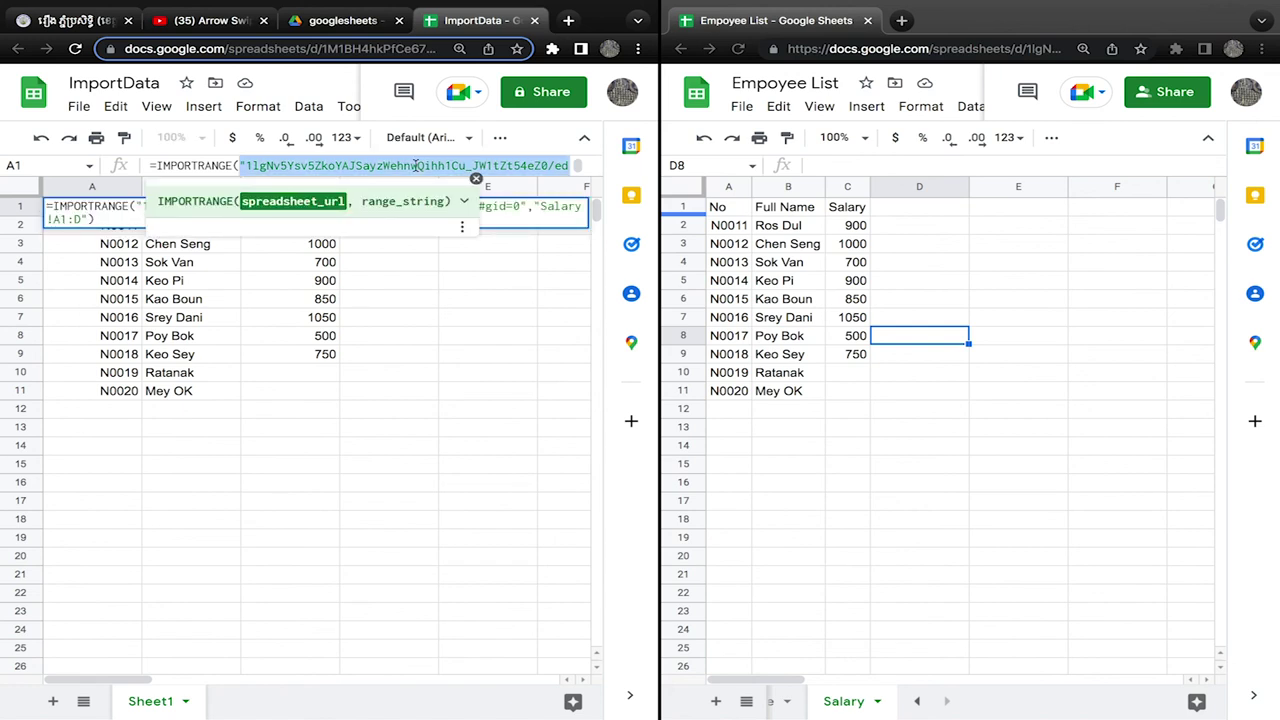
click(549, 211)
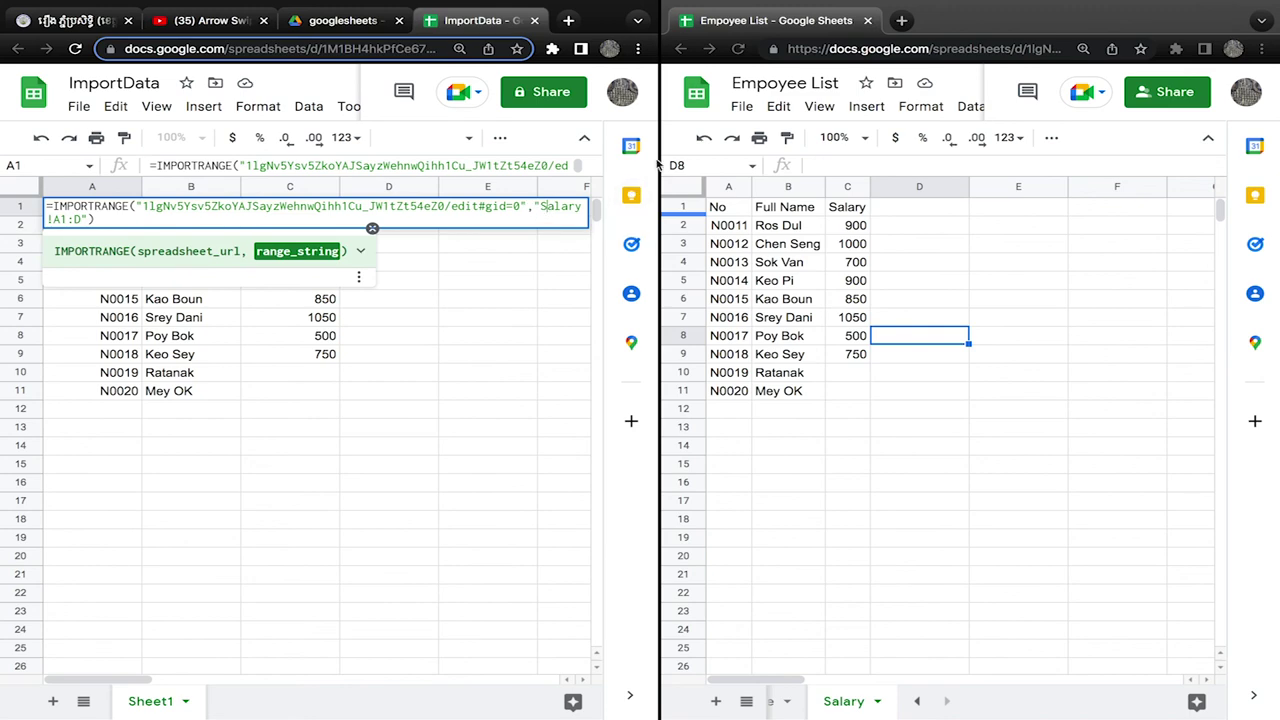
drag(660, 160, 1099, 183)
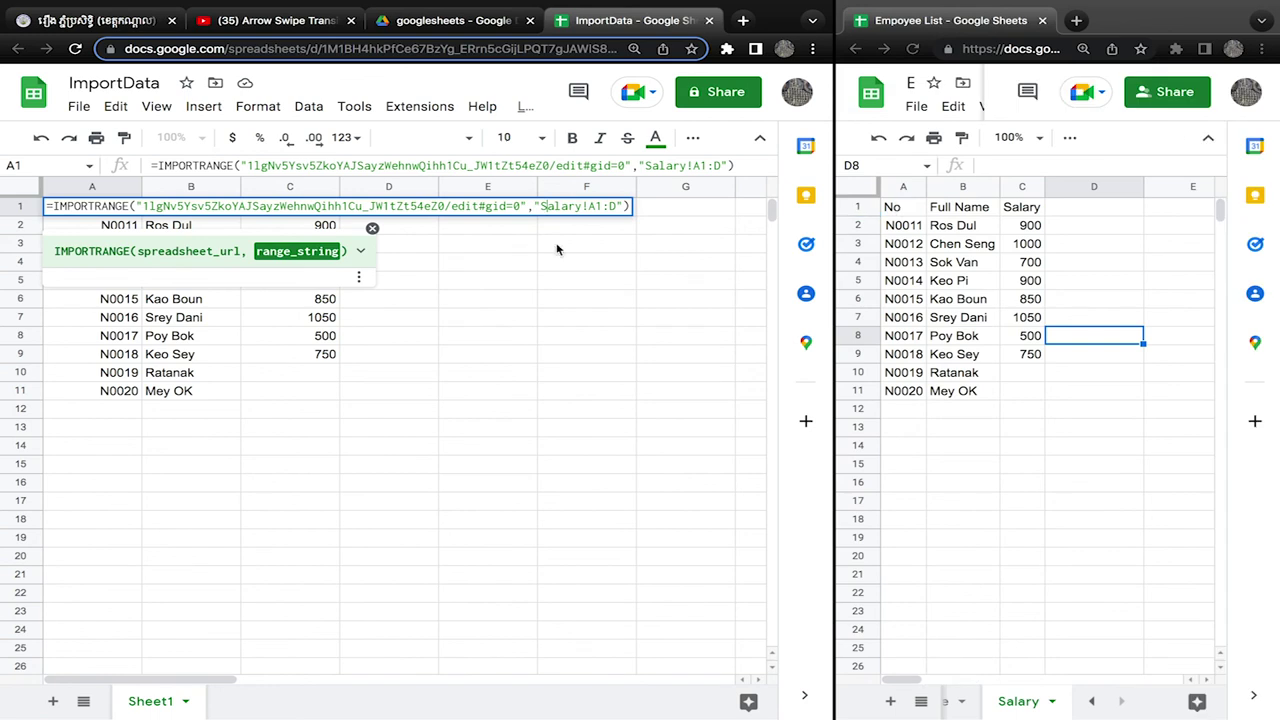
click(508, 286)
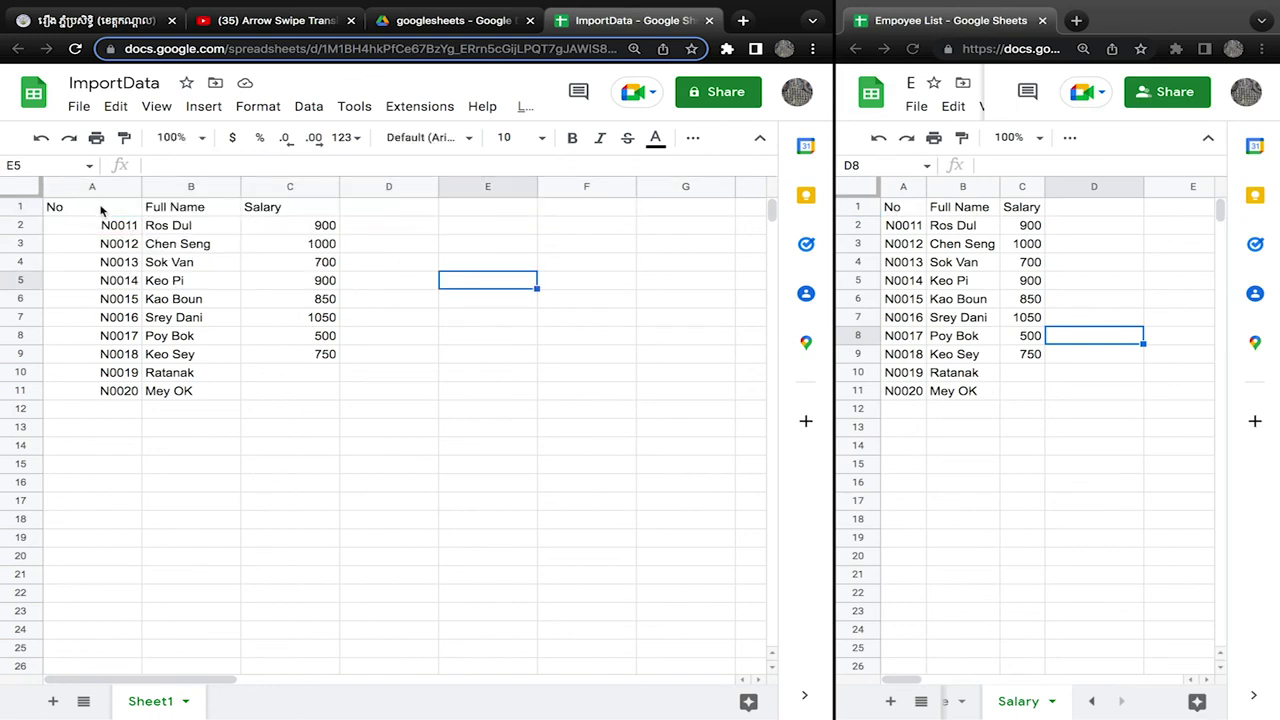